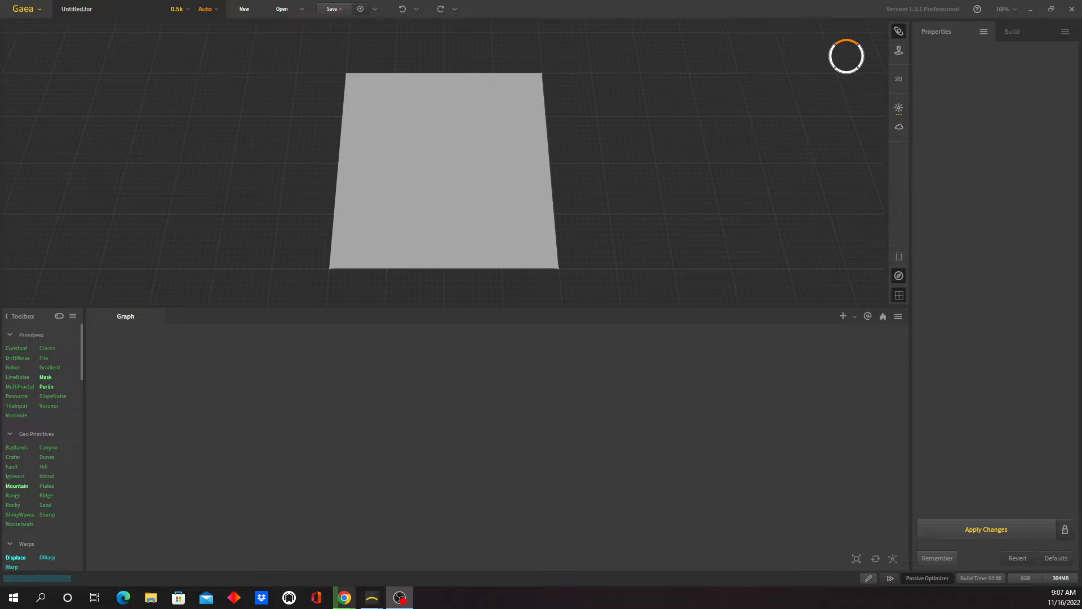
- Examine the aerial photo of Easter Island's volcanic crater in Chrome as reference for the terrain
left_click_drag(0, 141, 468, 69)
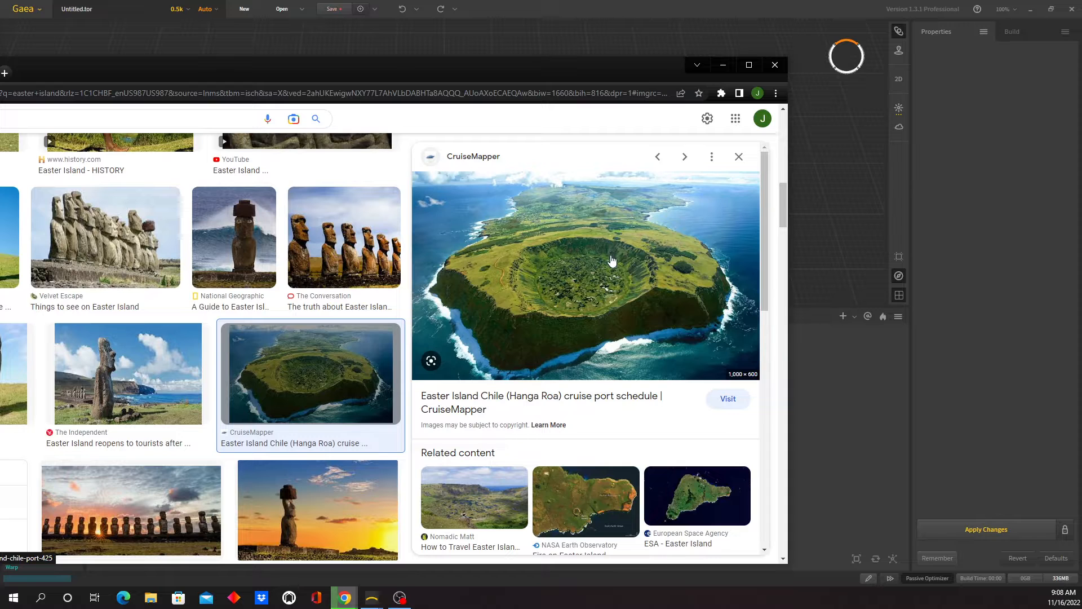
left_click_drag(334, 71, 1081, 239)
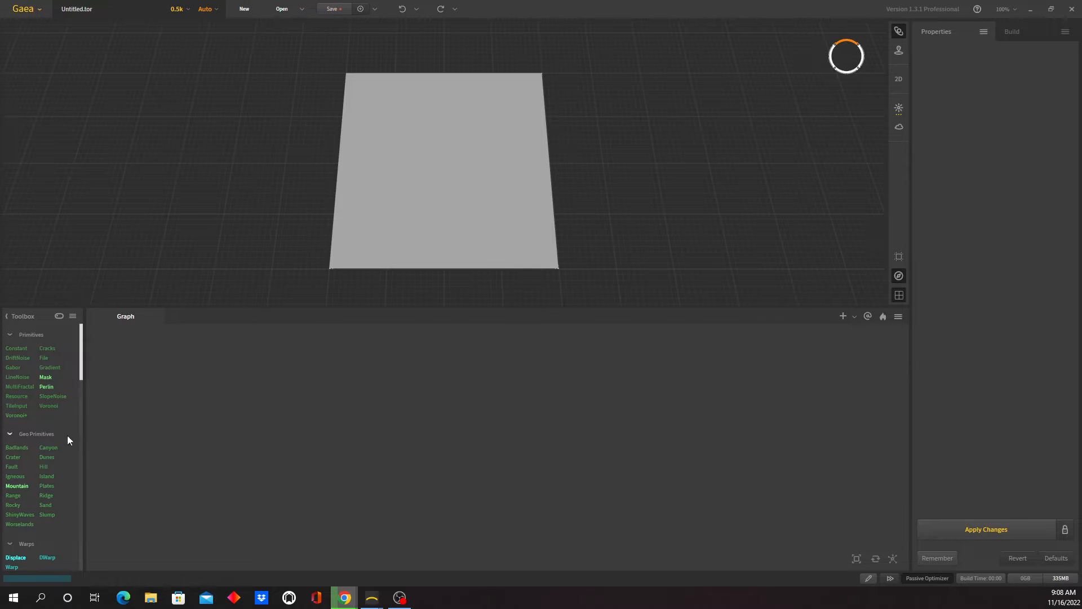
- Add a Canyon node to the empty graph and set its structure to Collapse
mouse_move(50, 451)
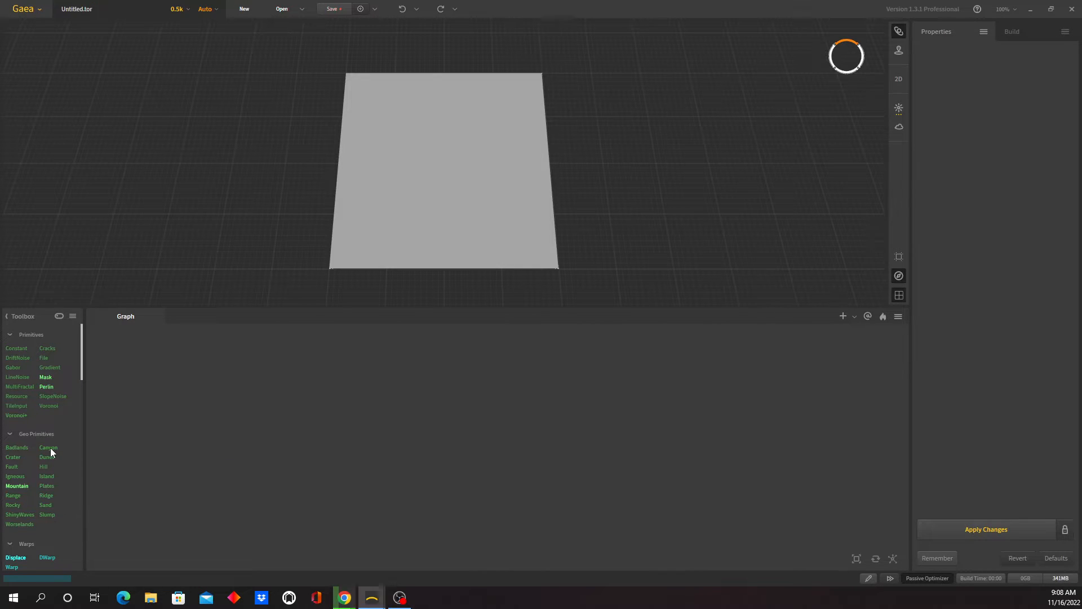
left_click_drag(51, 451, 194, 417)
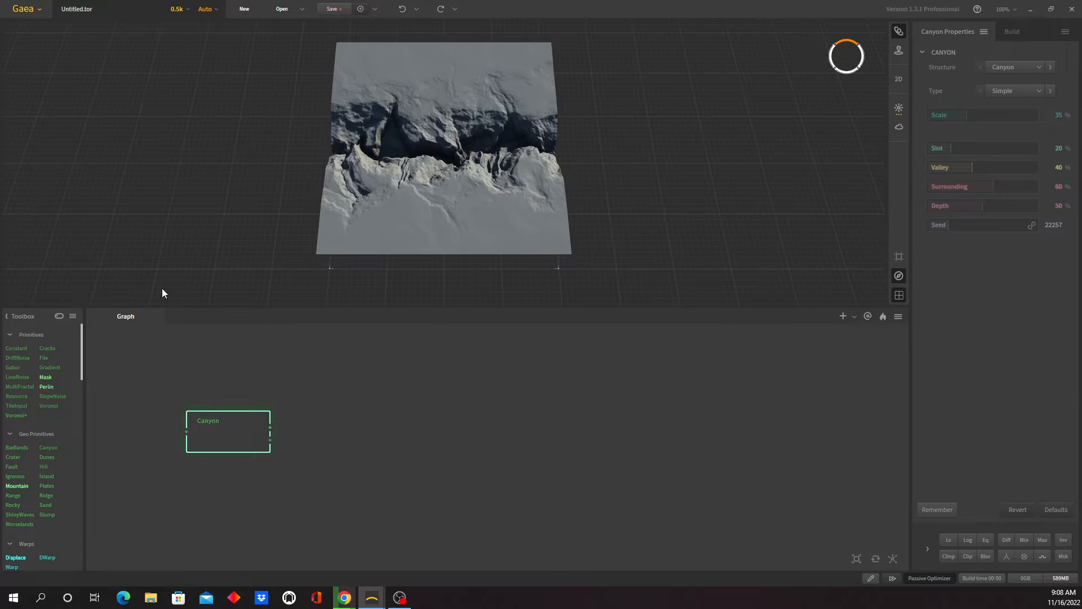
left_click(1036, 67)
left_click(1034, 99)
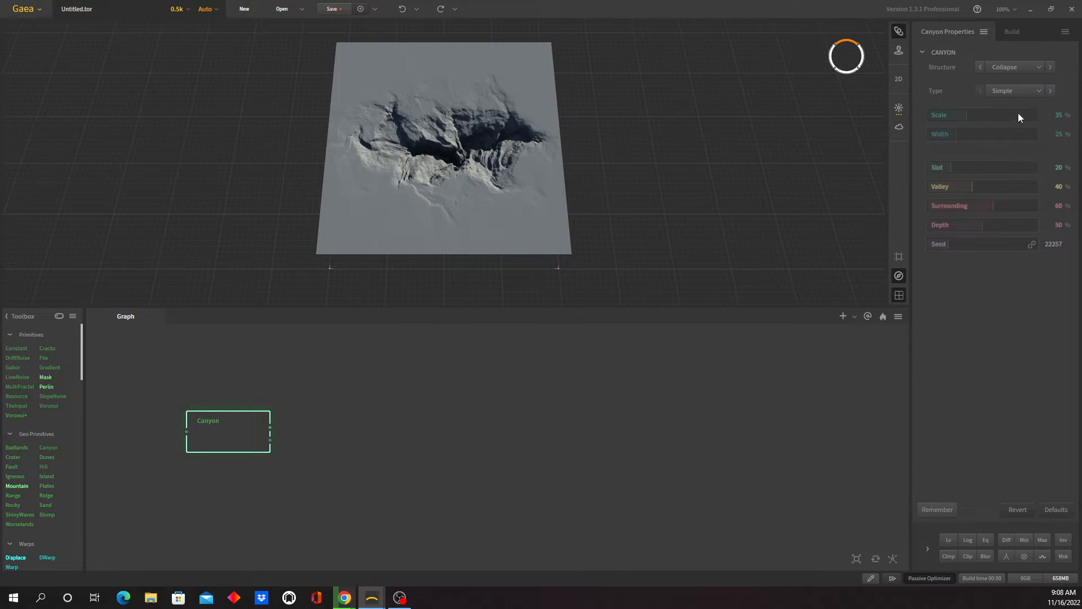
- Set the Canyon node's Scale to 45%, Width to 21% and Valley to 100%
left_click_drag(956, 133, 976, 115)
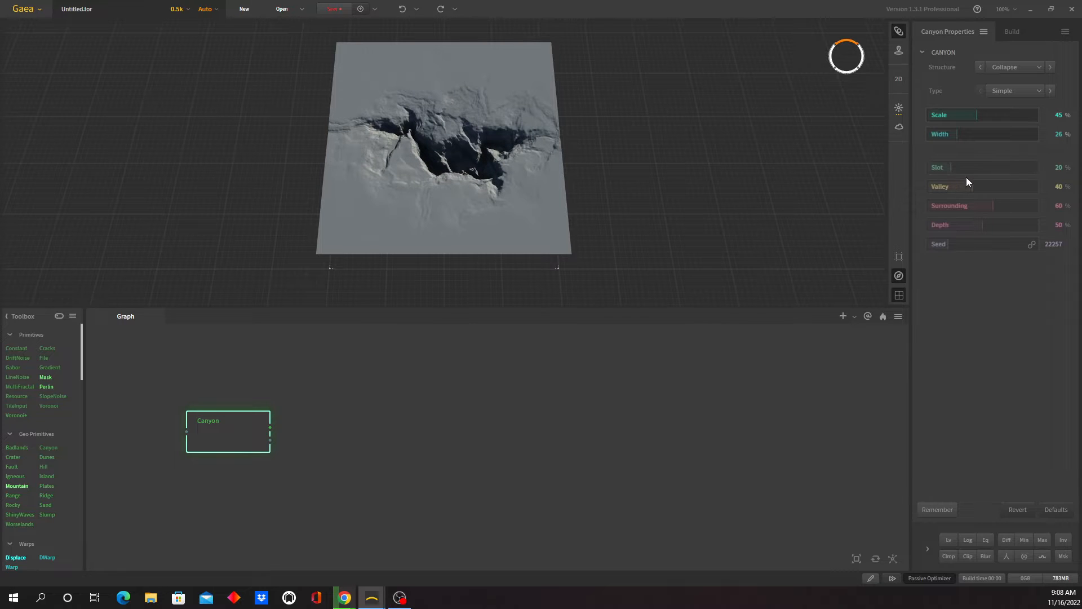
left_click_drag(972, 190, 1023, 188)
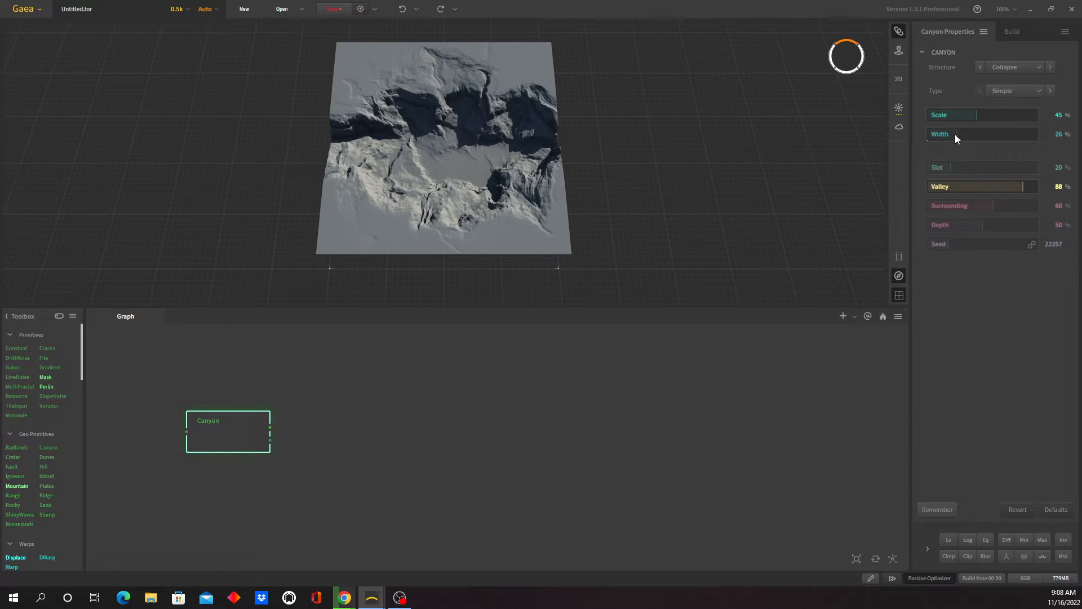
left_click_drag(955, 135, 950, 135)
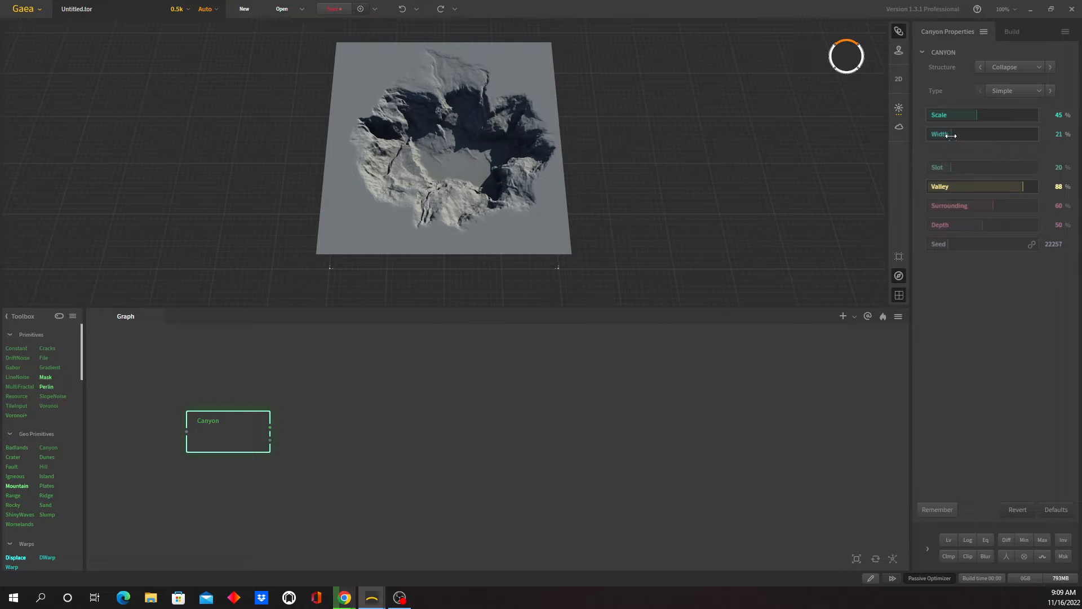
left_click_drag(1021, 186, 1056, 192)
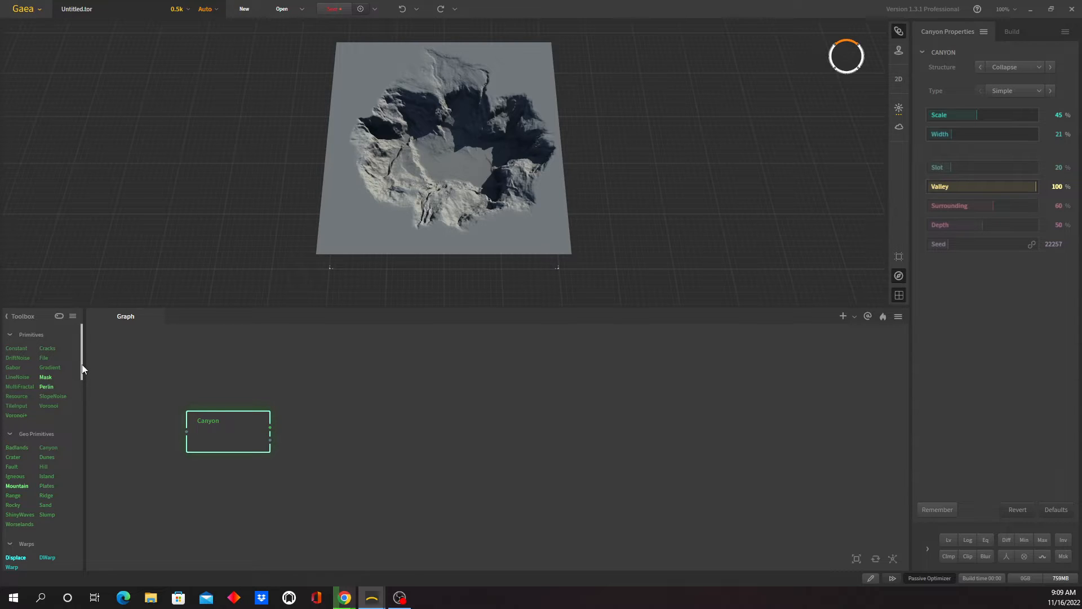
- Add an Invert node beside the Canyon node and connect the Canyon output to its input
left_click_drag(79, 364, 87, 417)
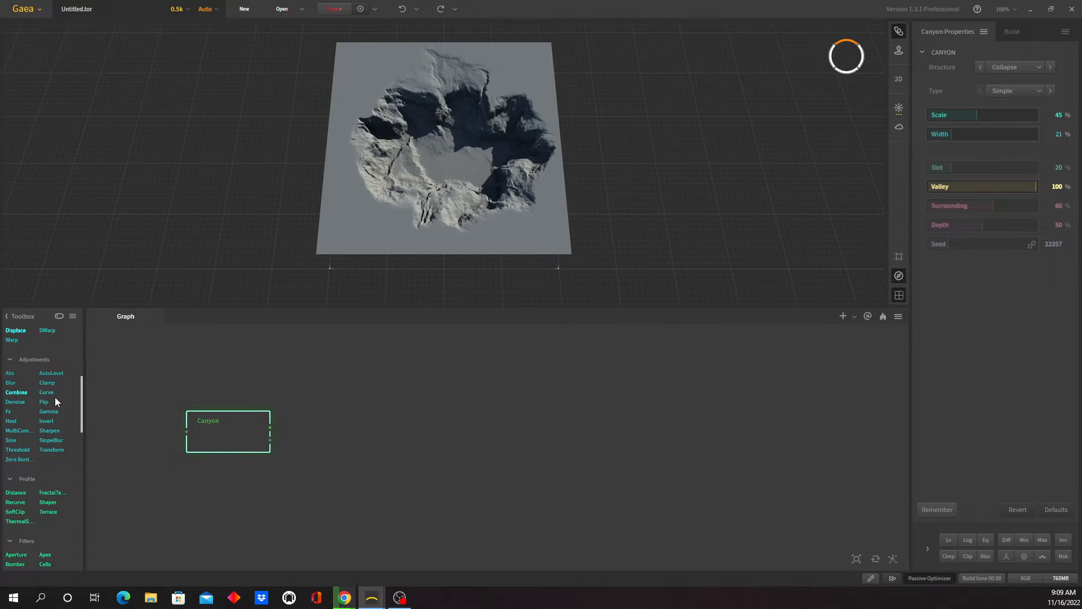
left_click_drag(50, 423, 357, 424)
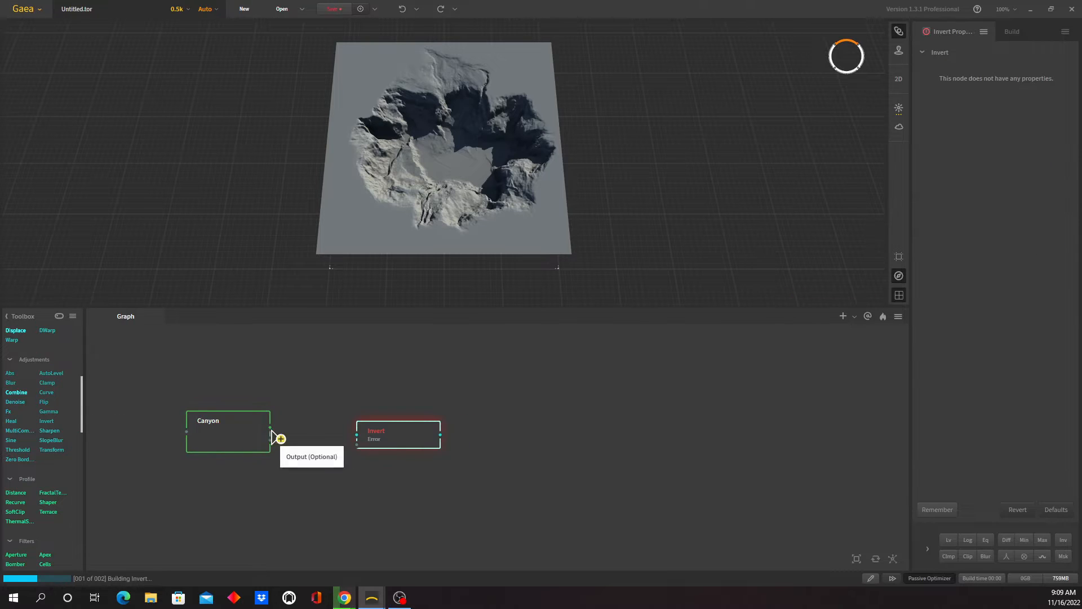
left_click_drag(271, 429, 356, 434)
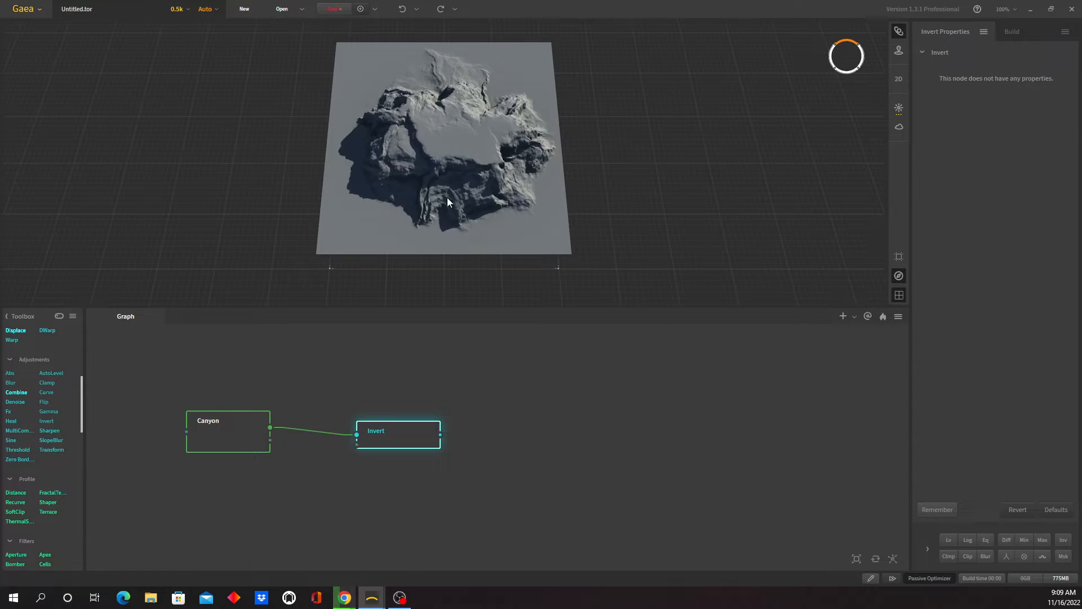
- Set the Canyon node's Slot to 45% and preview the Invert node's terrain
left_click(235, 437)
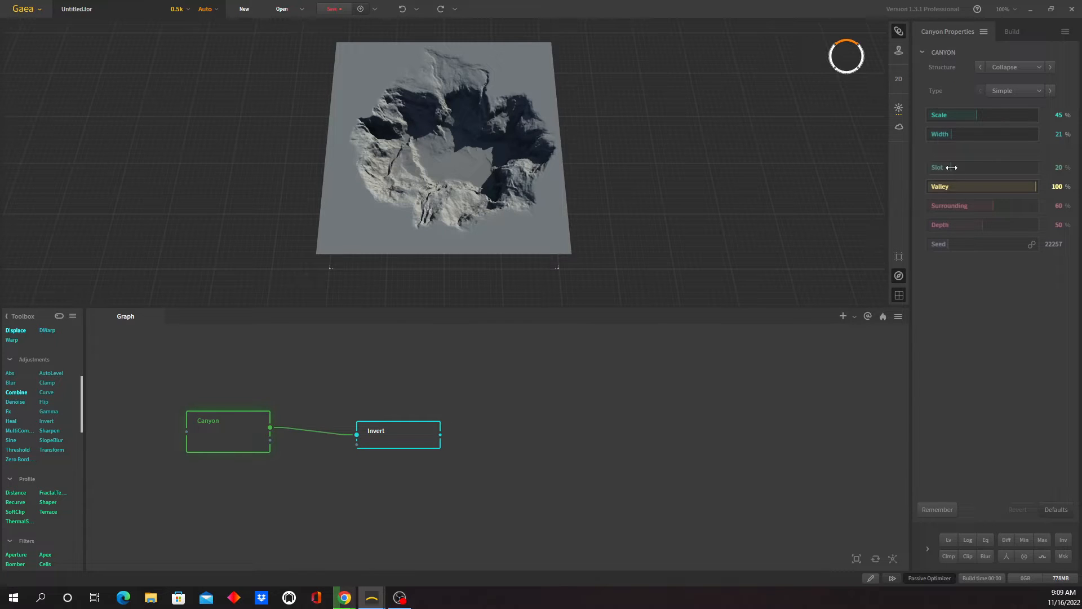
left_click_drag(951, 167, 978, 166)
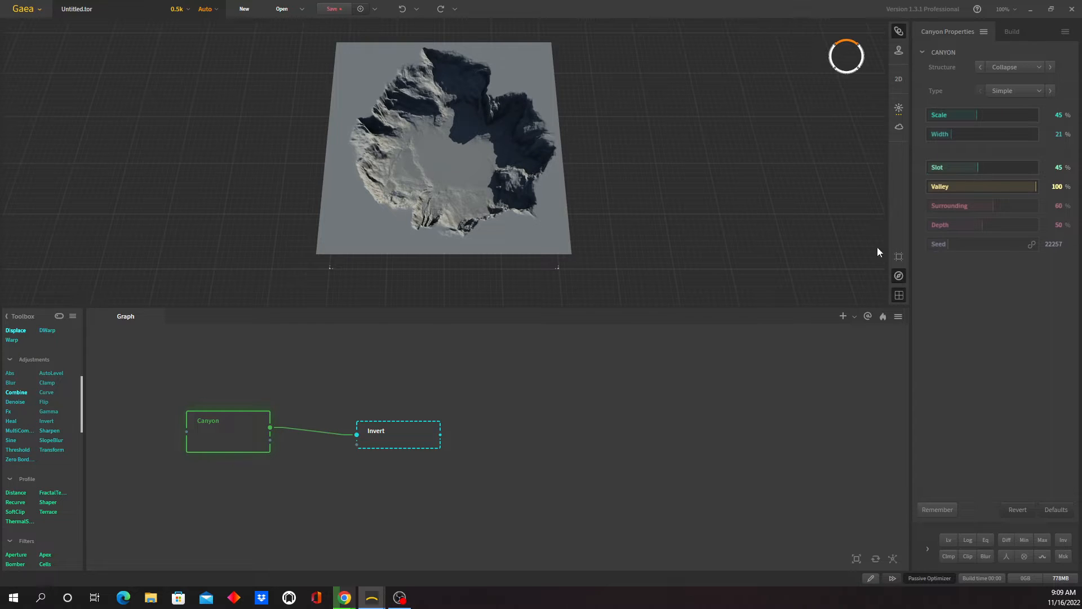
left_click(407, 437)
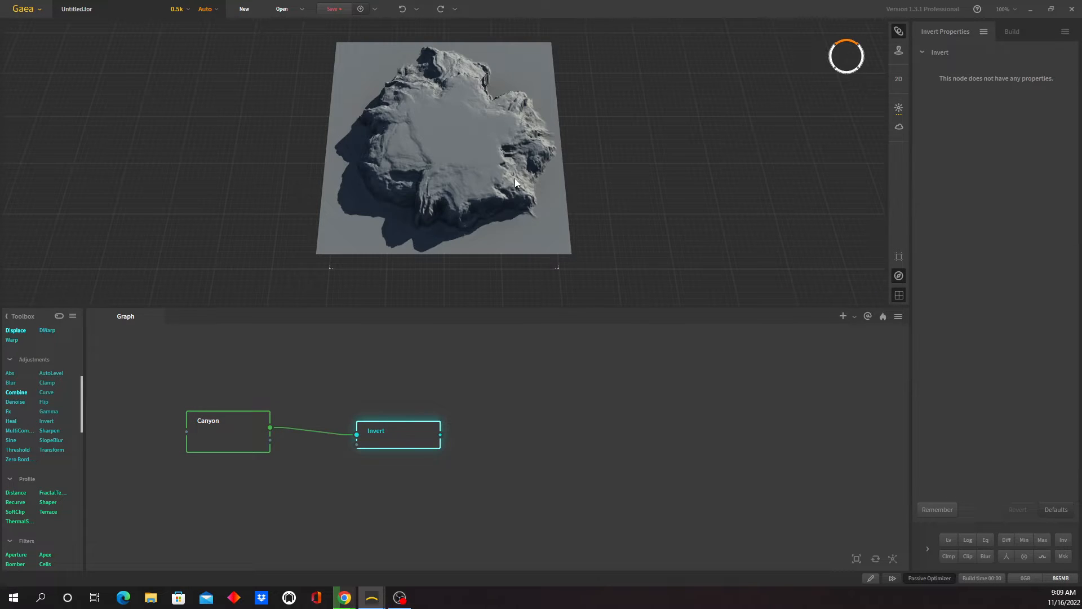
- Compare the inverted terrain's shape with the Easter Island reference photo in Chrome
left_click_drag(472, 239, 519, 244)
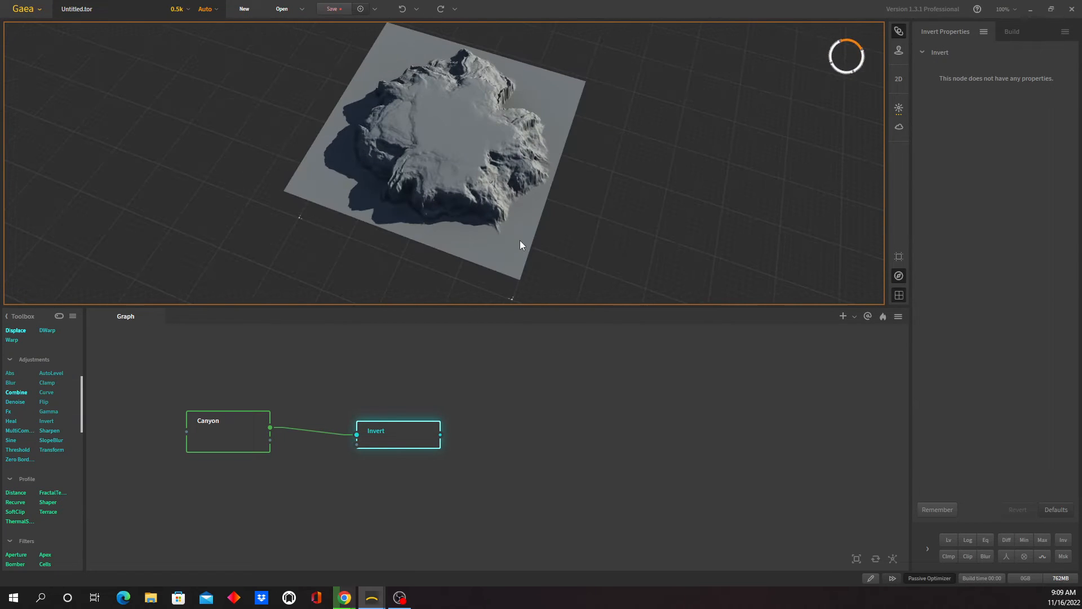
left_click(345, 598)
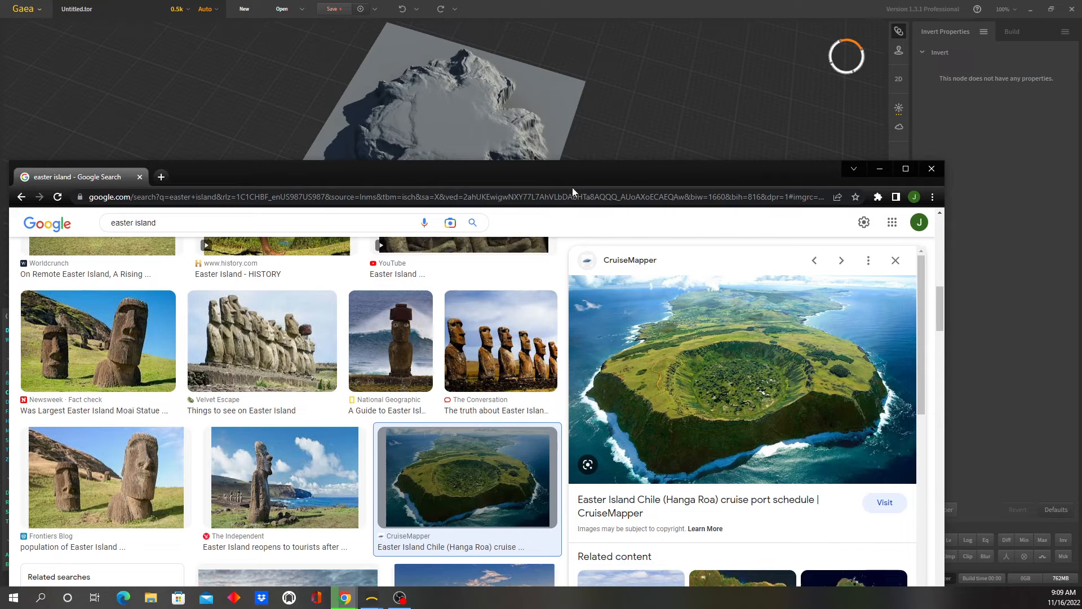
left_click_drag(551, 178, 1081, 197)
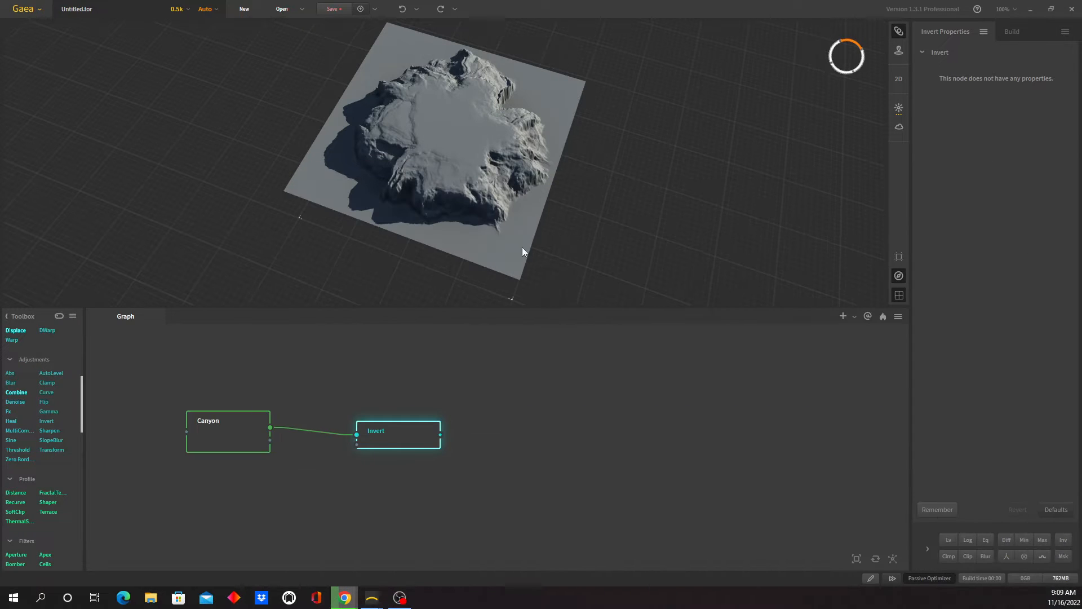
left_click_drag(522, 248, 590, 259)
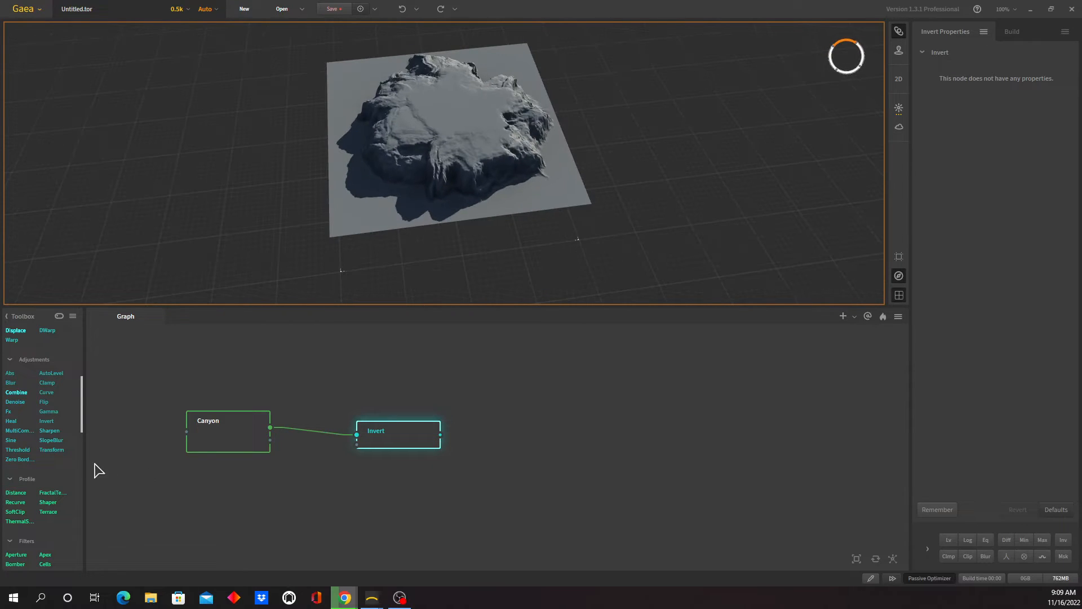
- Add a Crater node below the Canyon node and set its profile to Crater
left_click_drag(83, 428, 89, 373)
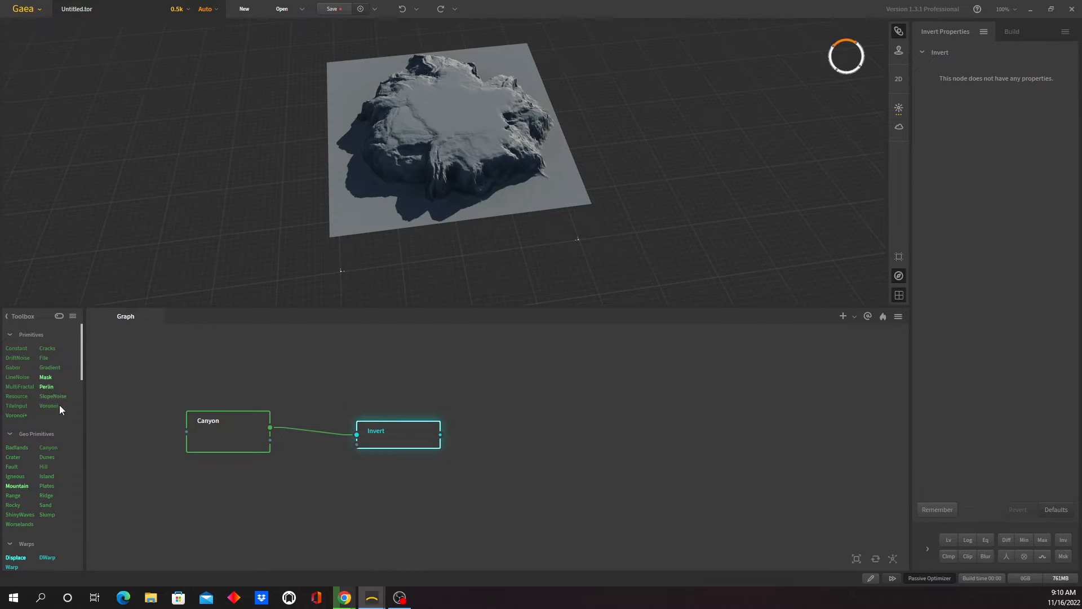
left_click_drag(17, 461, 198, 500)
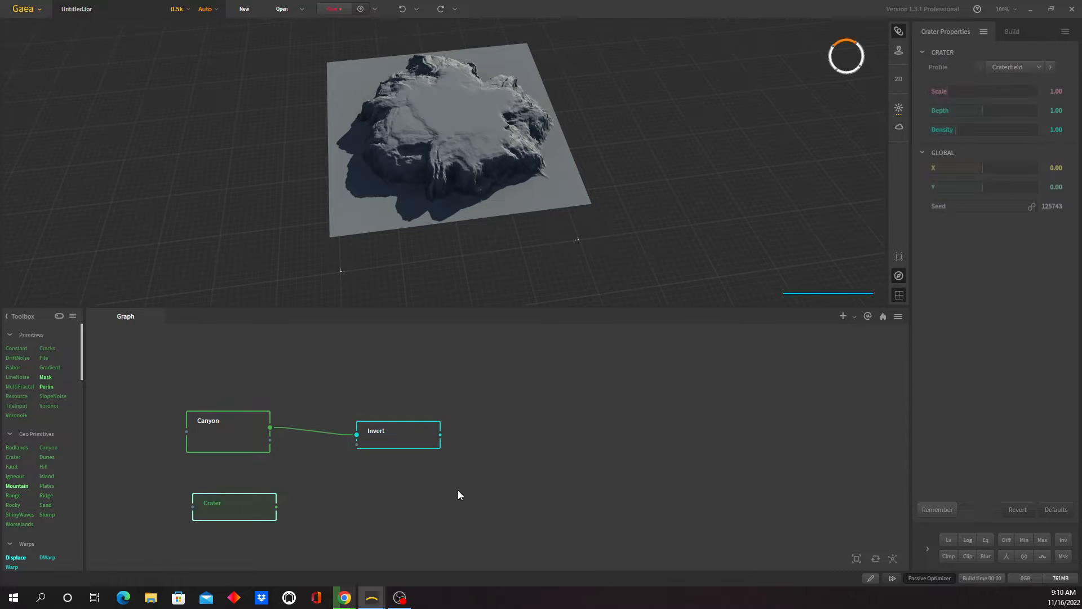
left_click(1035, 67)
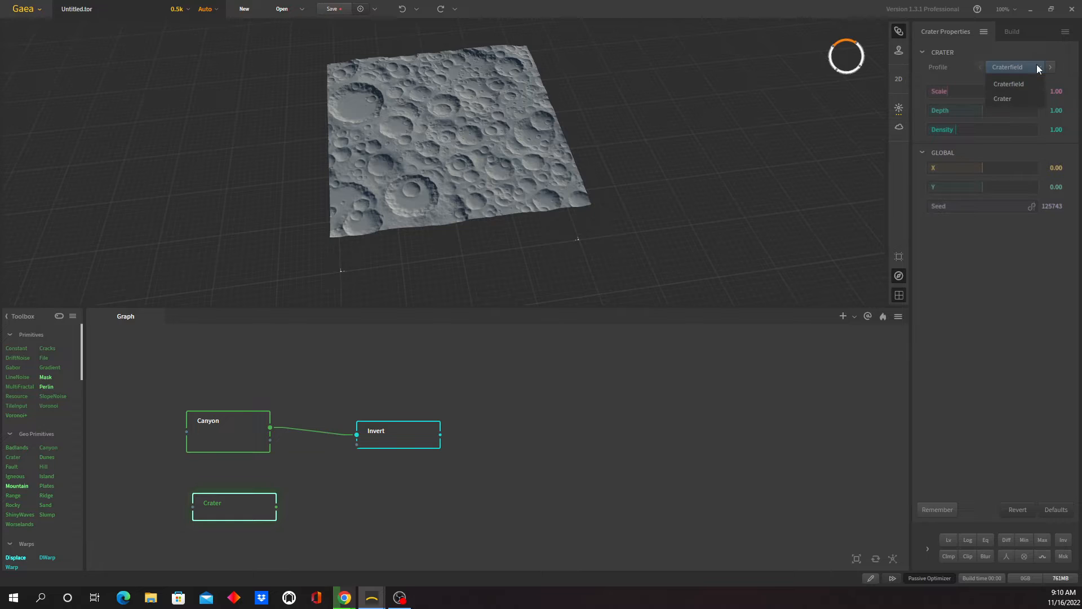
left_click(1036, 97)
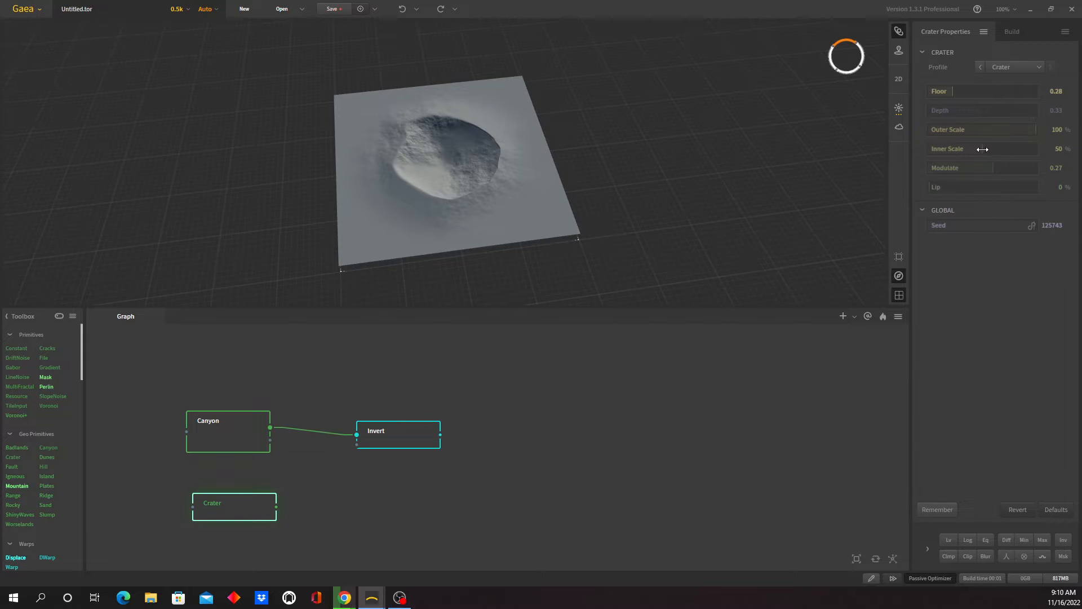
- Set the Crater node's Outer Scale to 73%, Depth to 0.47 and Floor to 0.26
left_click_drag(1035, 134, 1000, 133)
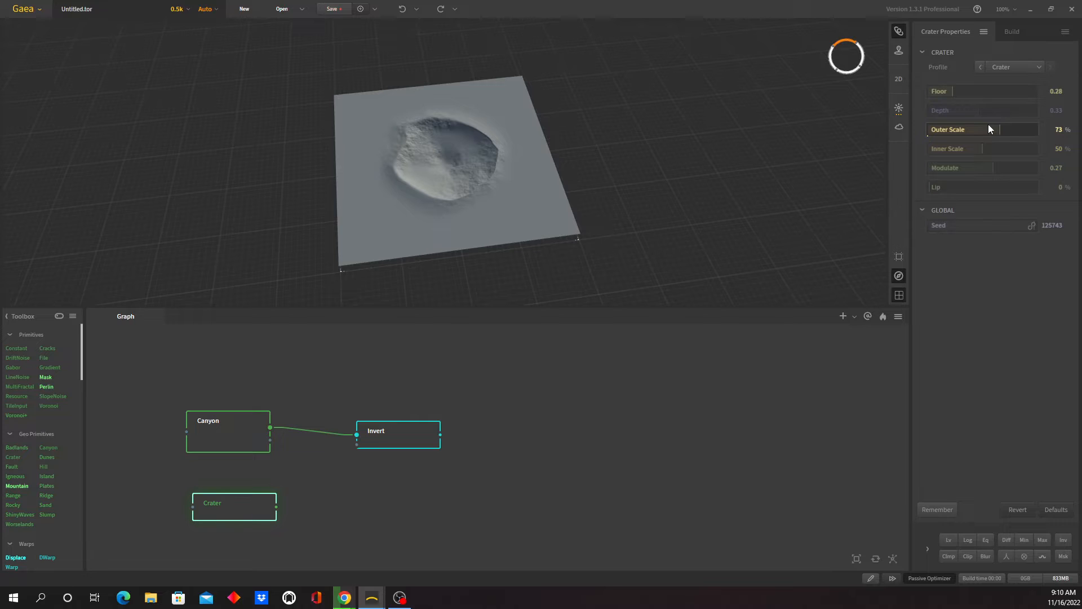
left_click_drag(971, 111, 1009, 110)
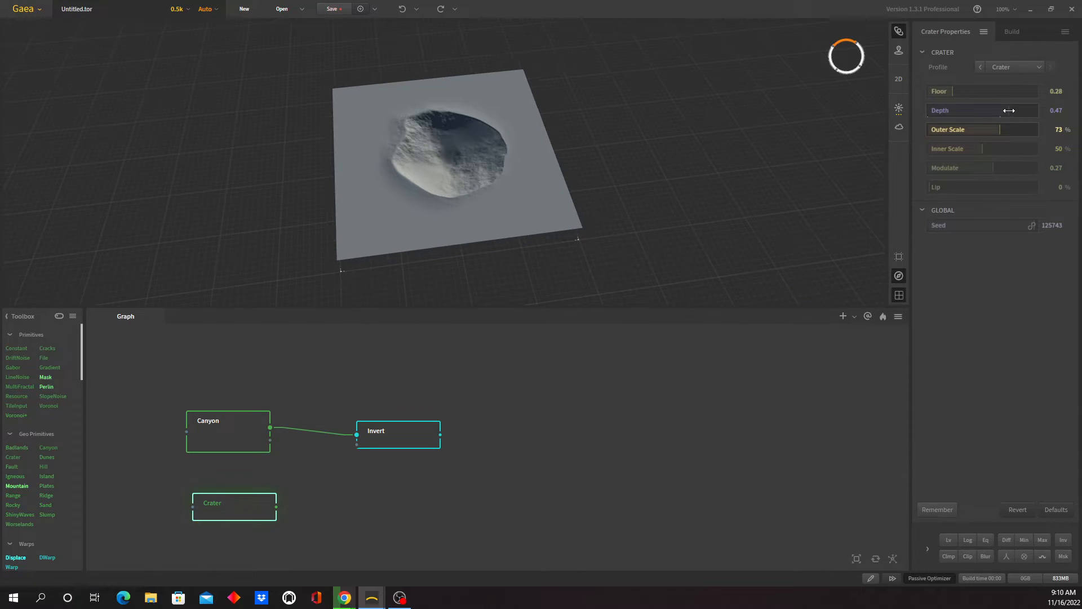
left_click_drag(952, 90, 976, 92)
left_click_drag(952, 96, 944, 97)
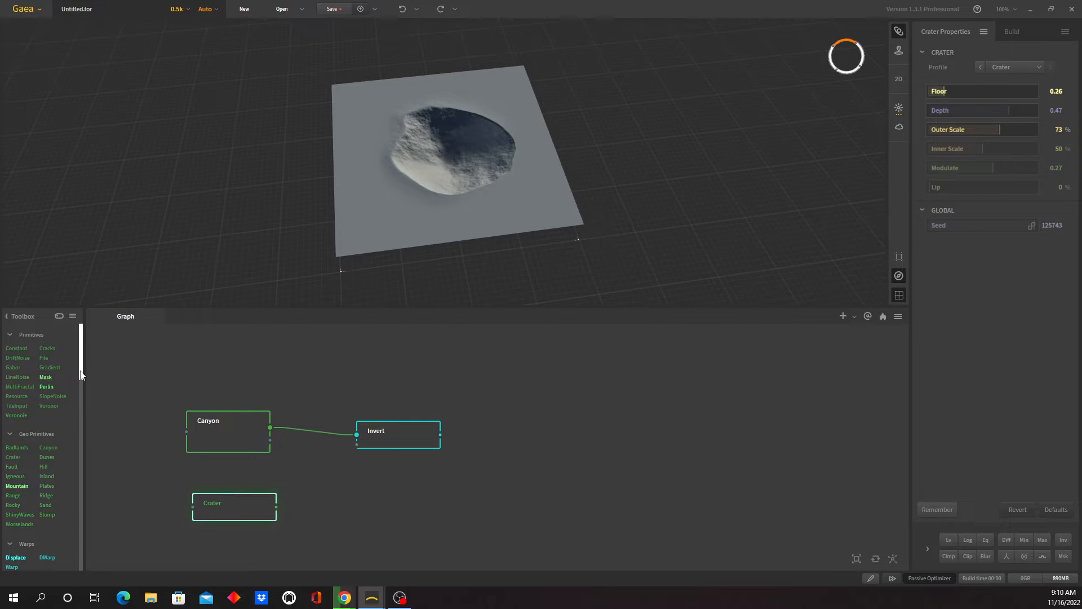
- Add a Transform node beside the Crater node and connect the Crater output to it
left_click_drag(80, 375, 74, 427)
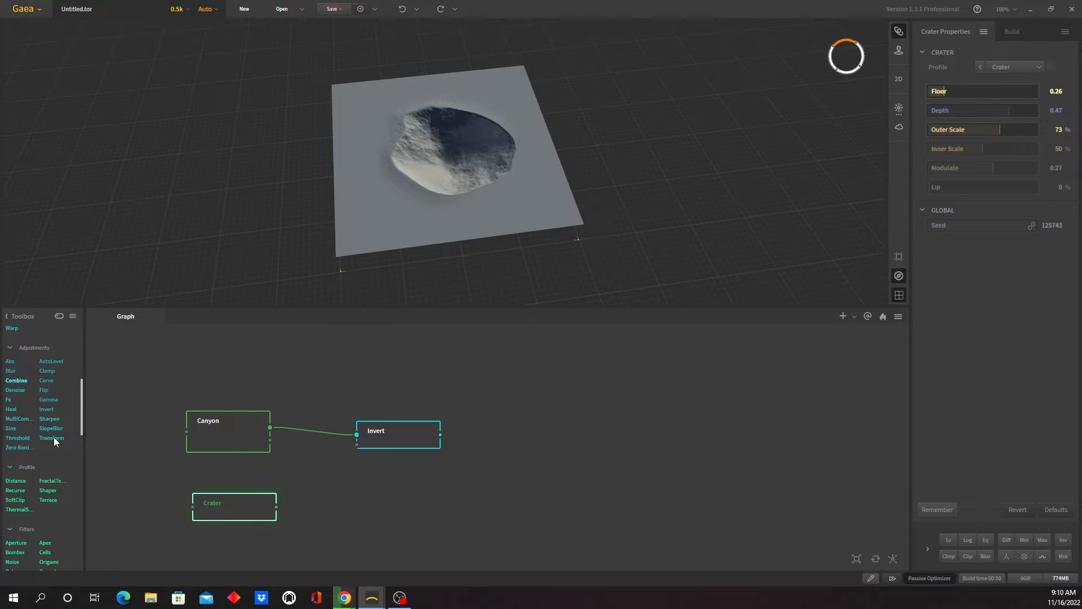
left_click_drag(54, 442, 376, 505)
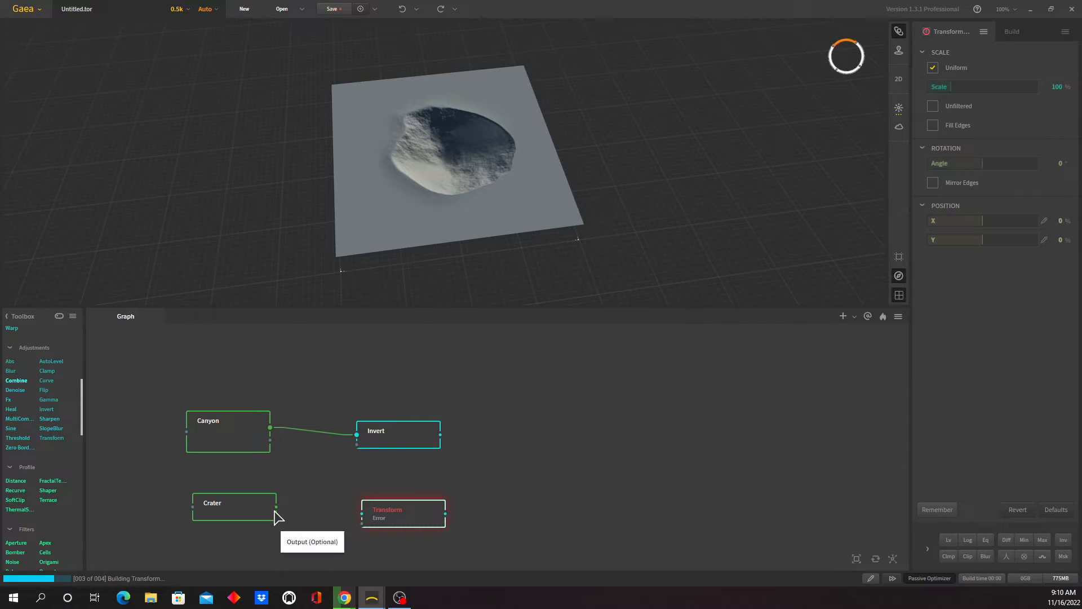
left_click_drag(277, 509, 411, 505)
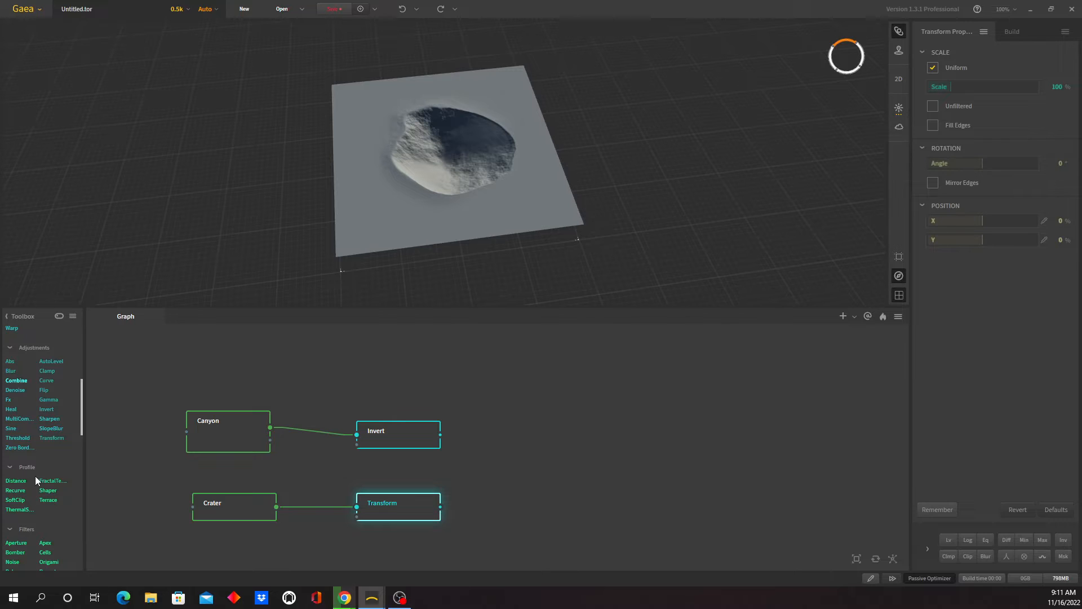
- Add a Combine node and connect the Invert output to its first input and the Transform output to its second
left_click_drag(17, 383, 544, 468)
left_click_drag(441, 435, 558, 465)
left_click_drag(440, 507, 558, 476)
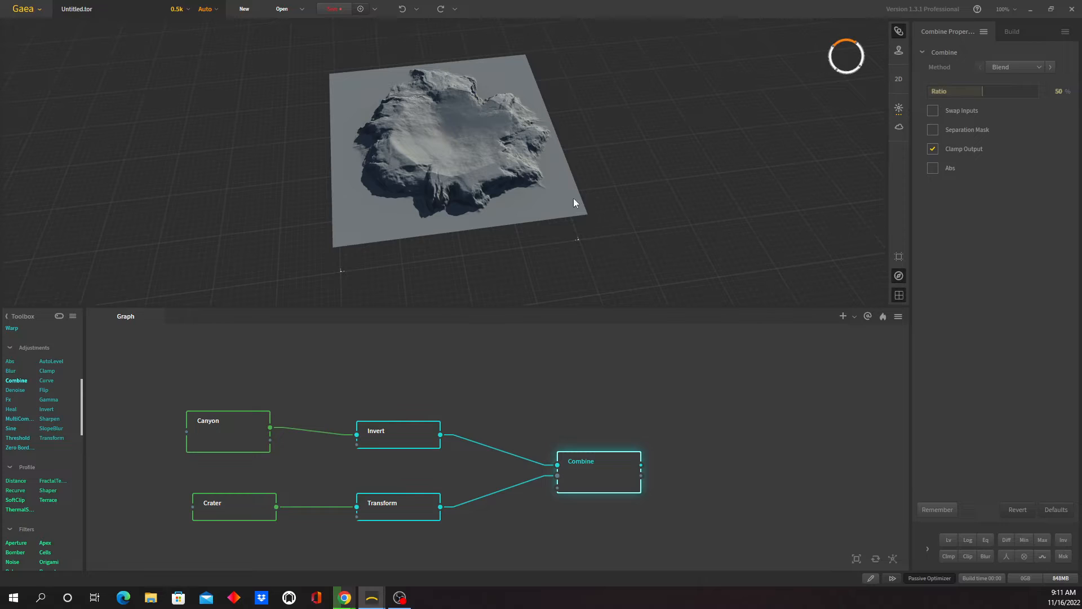
- Try the Embed and Add methods on the Combine node, and set the method to Insert
left_click(1039, 67)
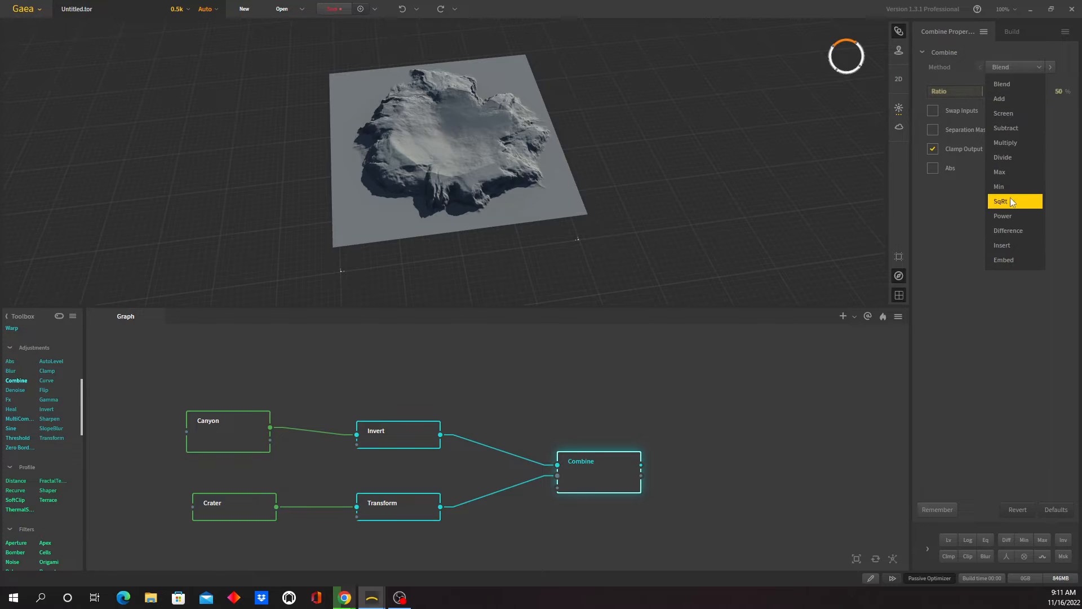
left_click(1024, 263)
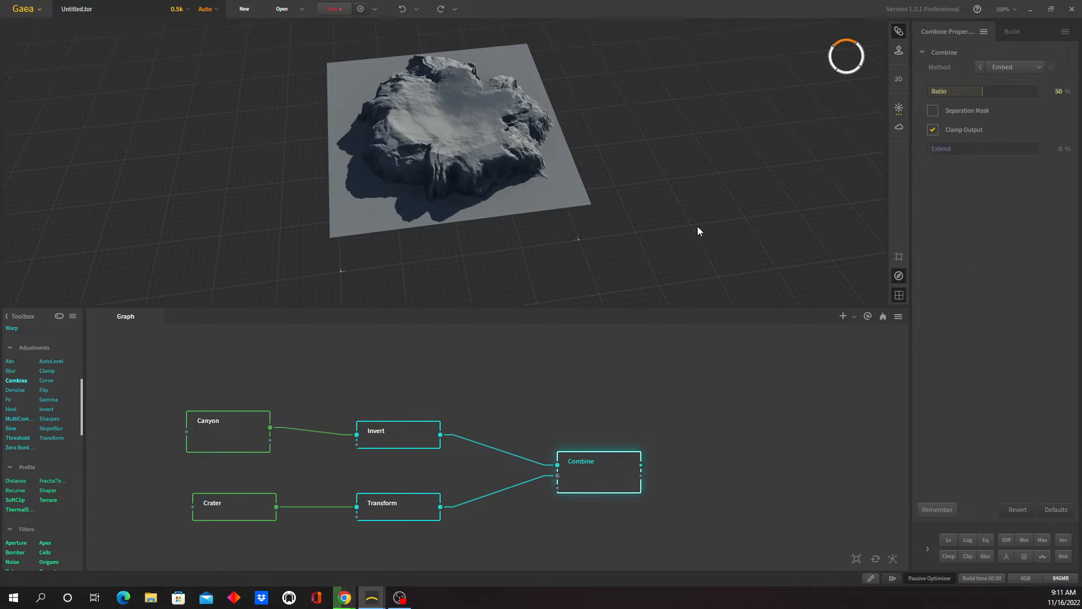
left_click(1036, 66)
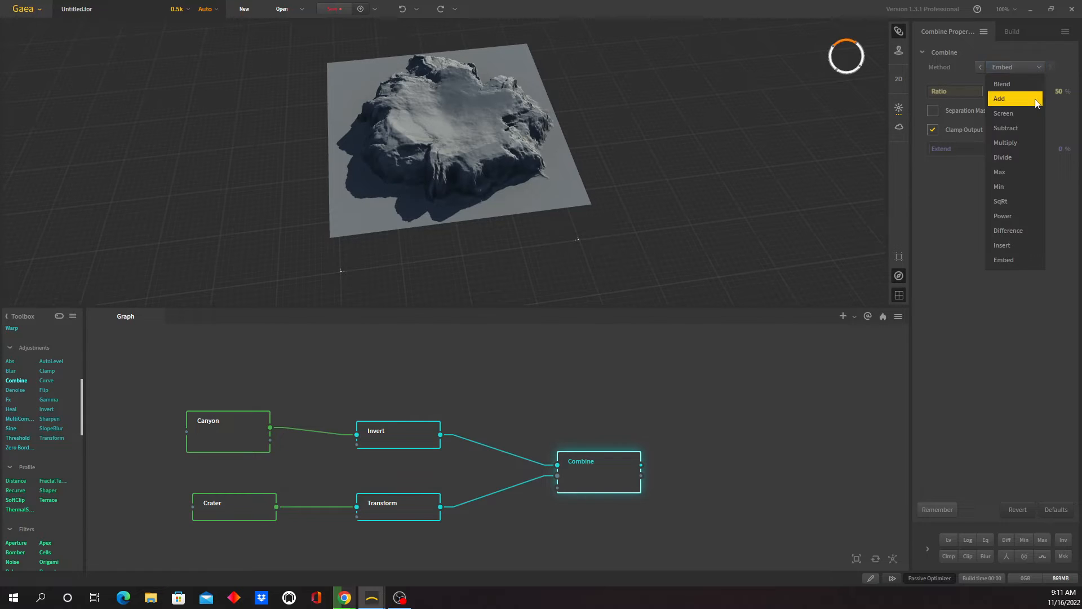
left_click(1035, 99)
left_click(1037, 66)
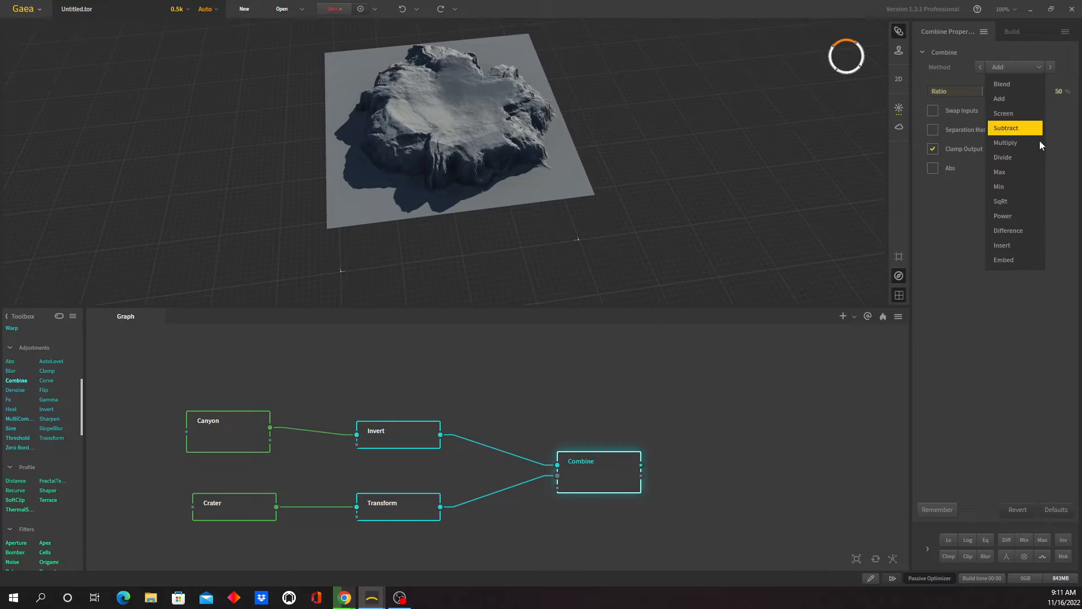
left_click(1030, 246)
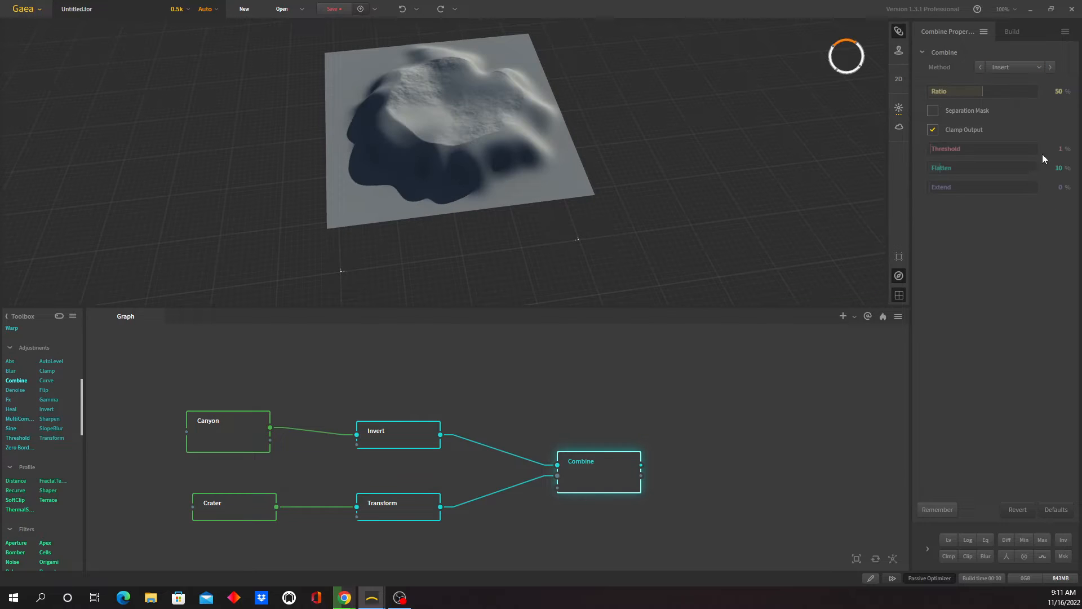
- Set the Combine node's method to Embed and the Crater node's Depth to 0.60
left_click(1032, 65)
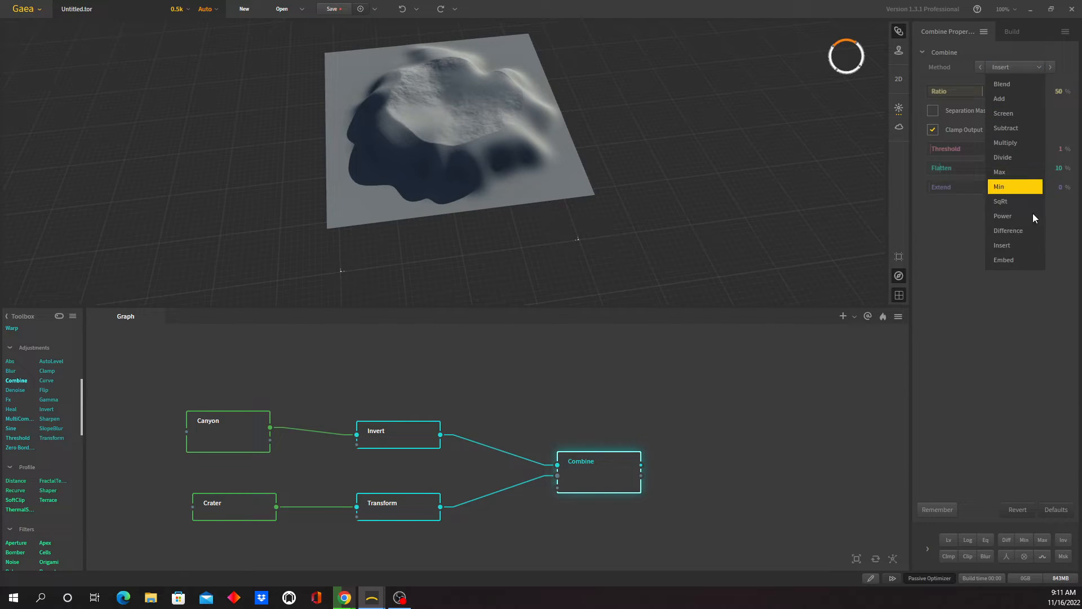
left_click(1025, 258)
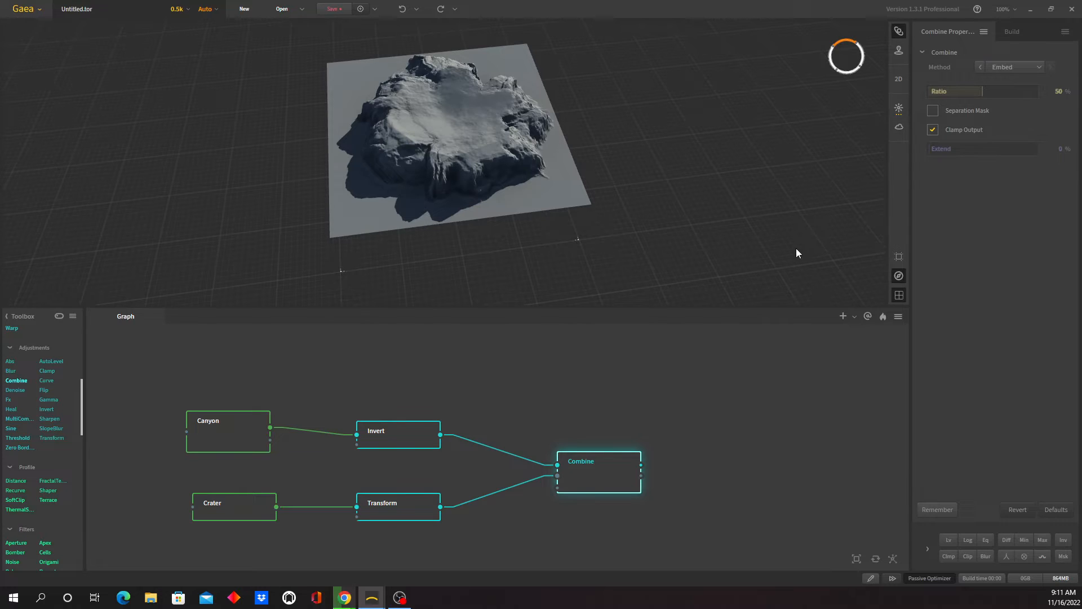
left_click(233, 516)
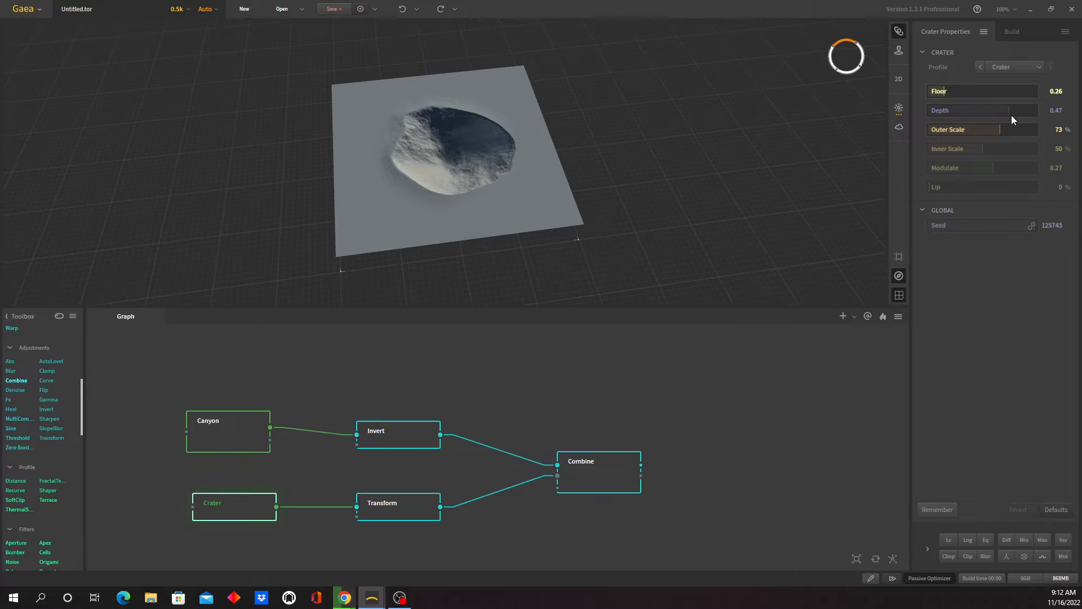
left_click_drag(1012, 115, 1061, 115)
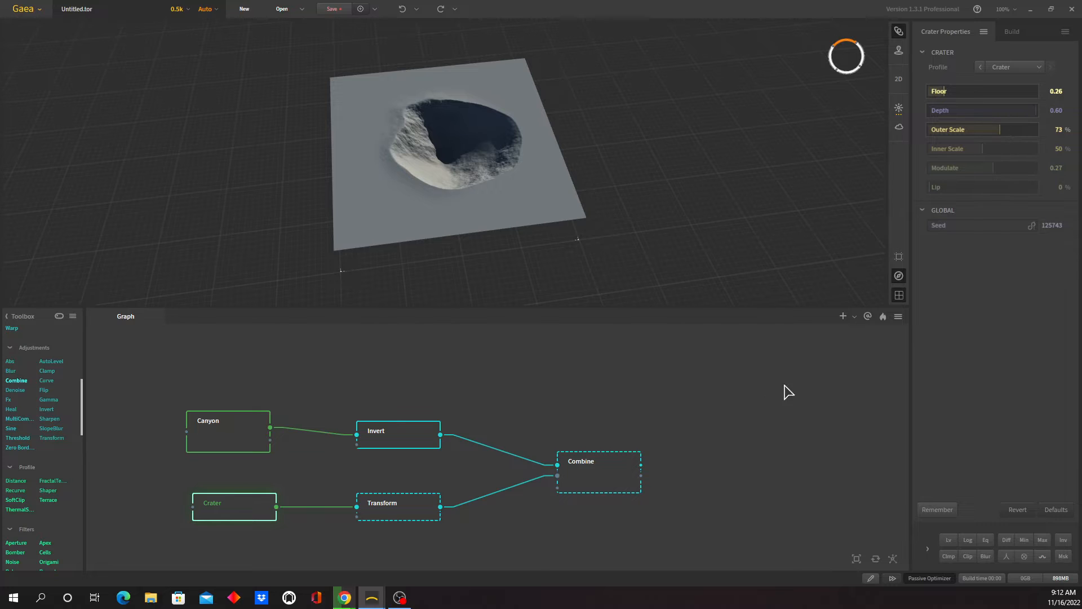
- Turn on Fill Edges for the Transform node, reduce its Scale to 55%, and preview the Combine node
left_click(410, 512)
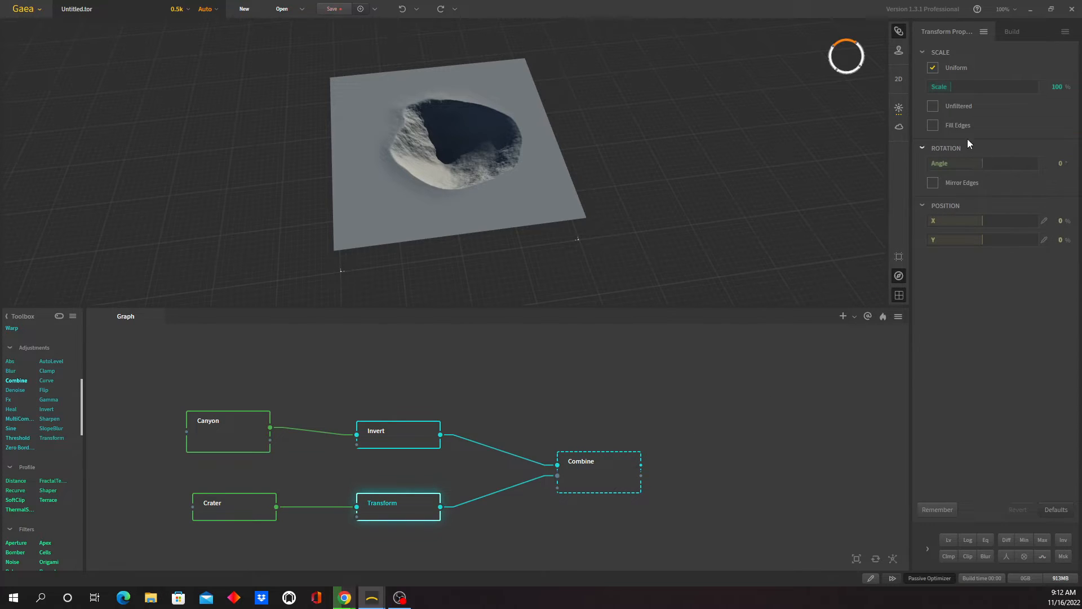
left_click_drag(951, 88, 948, 89)
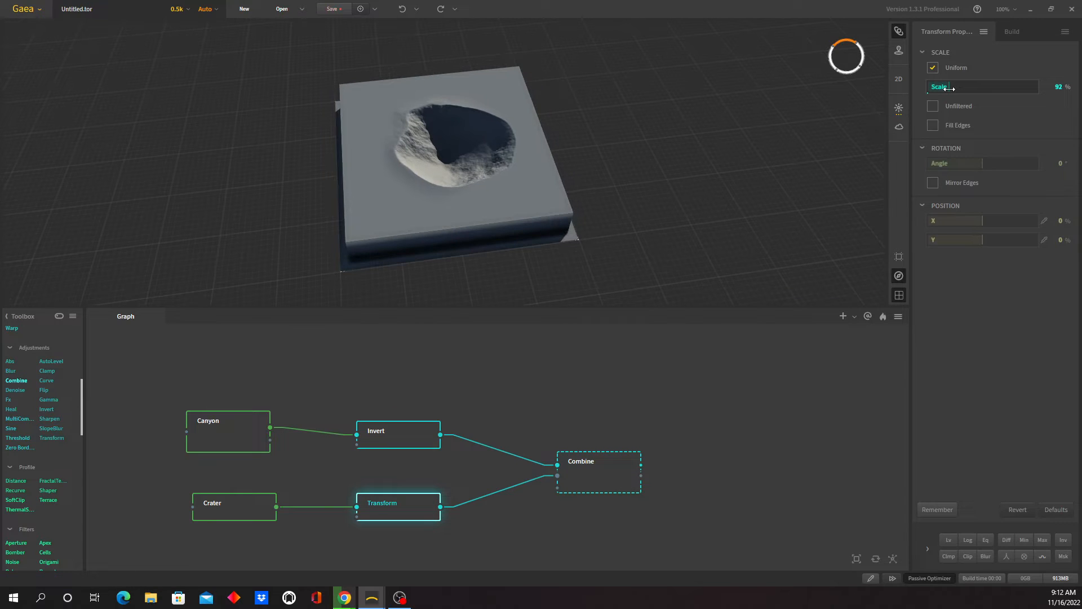
left_click(932, 125)
left_click(933, 125)
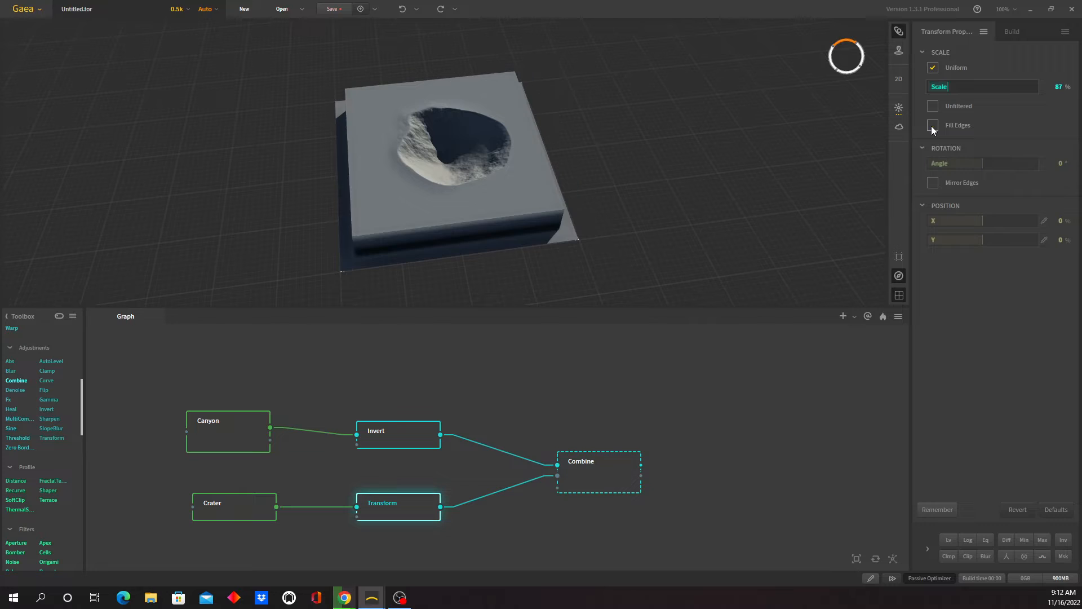
left_click(932, 126)
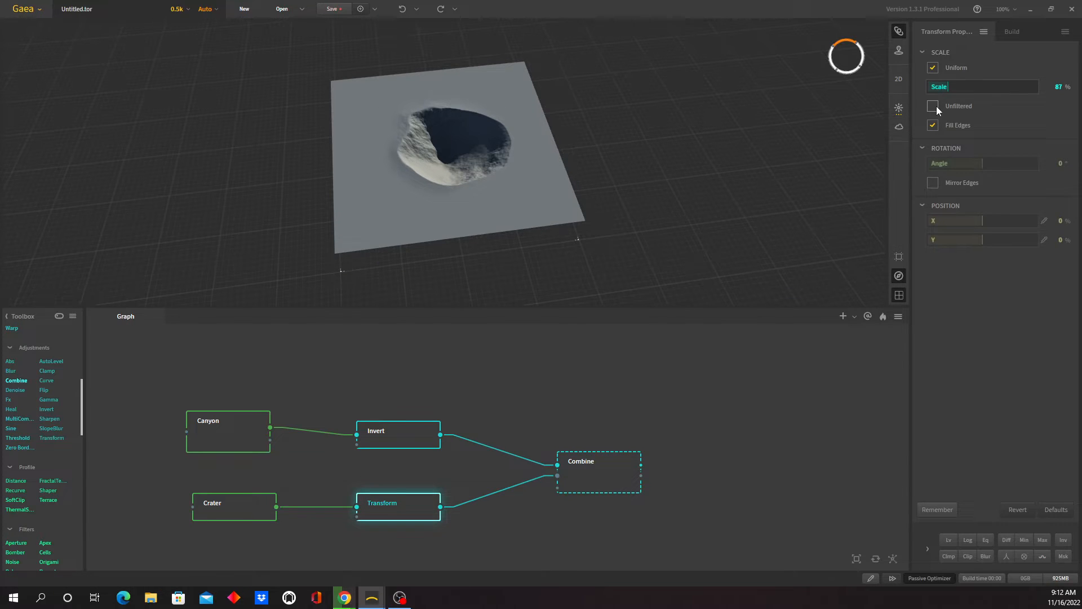
left_click_drag(945, 91, 945, 88)
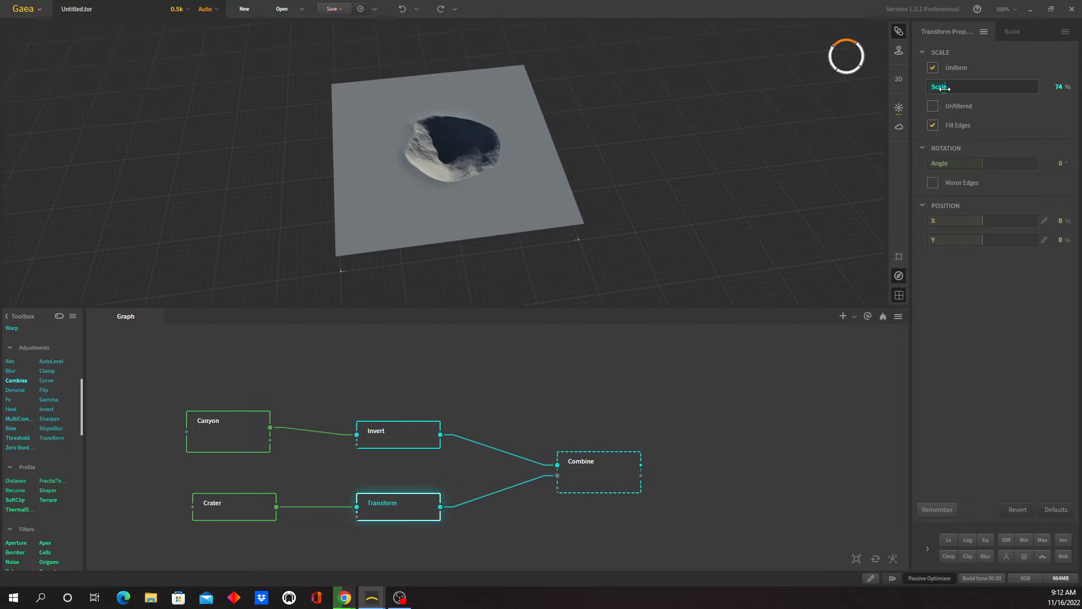
left_click(597, 482)
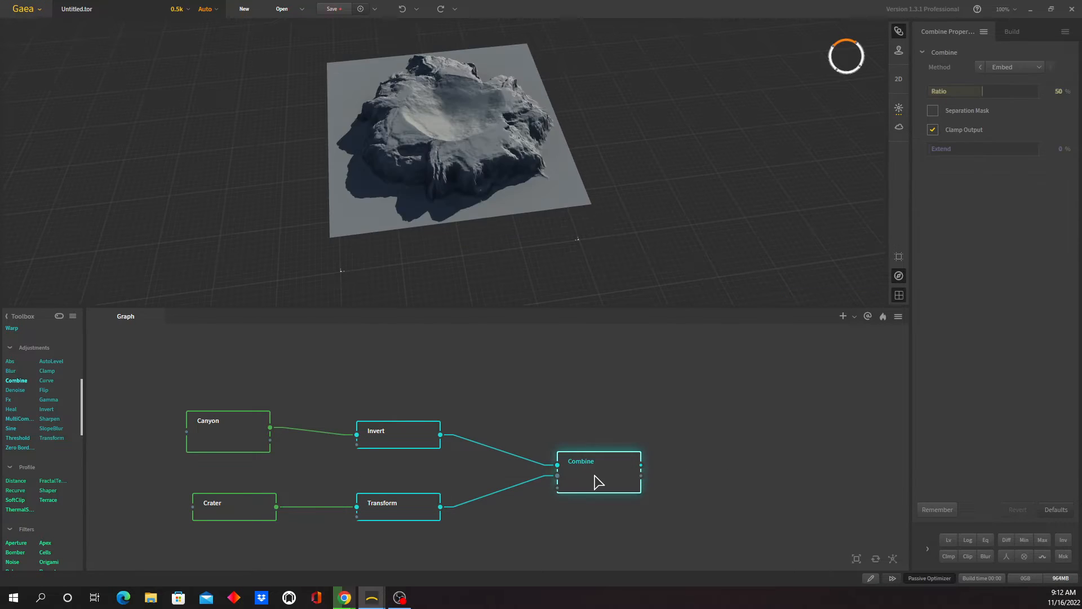
left_click(421, 515)
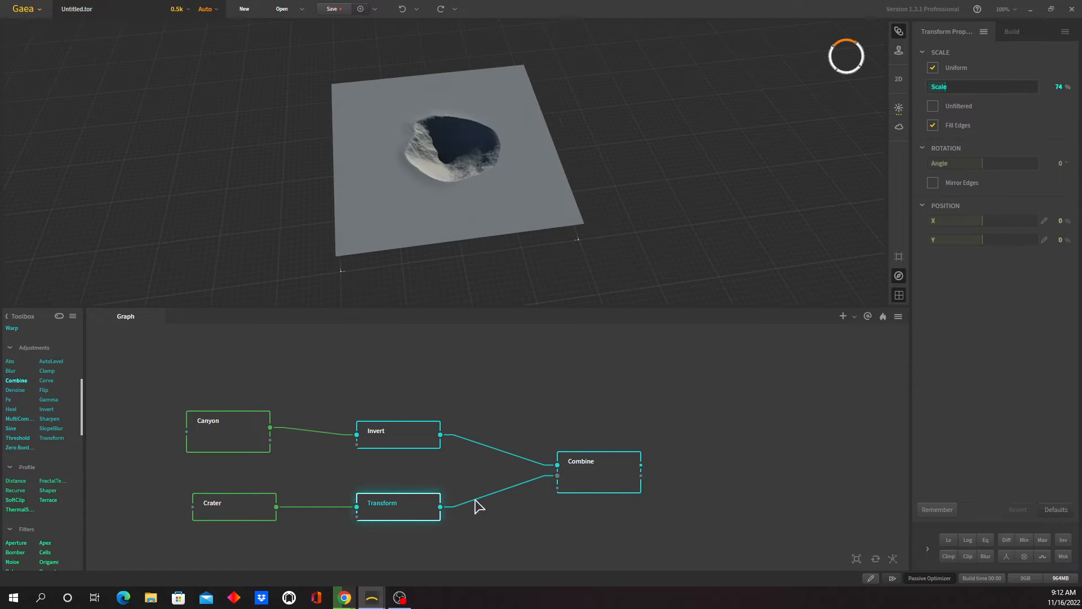
left_click_drag(943, 87, 940, 88)
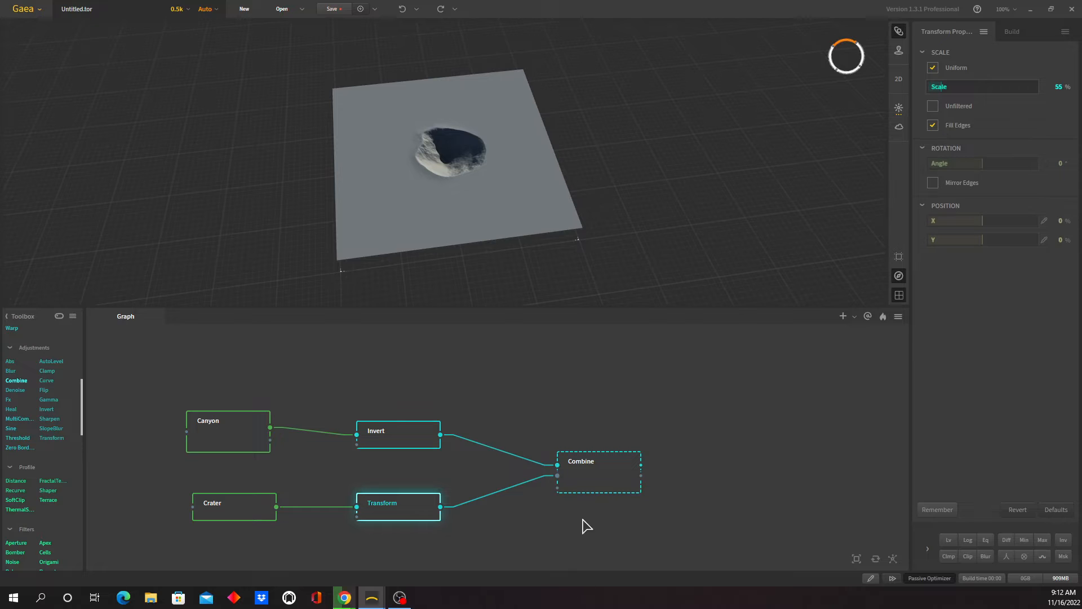
left_click(600, 480)
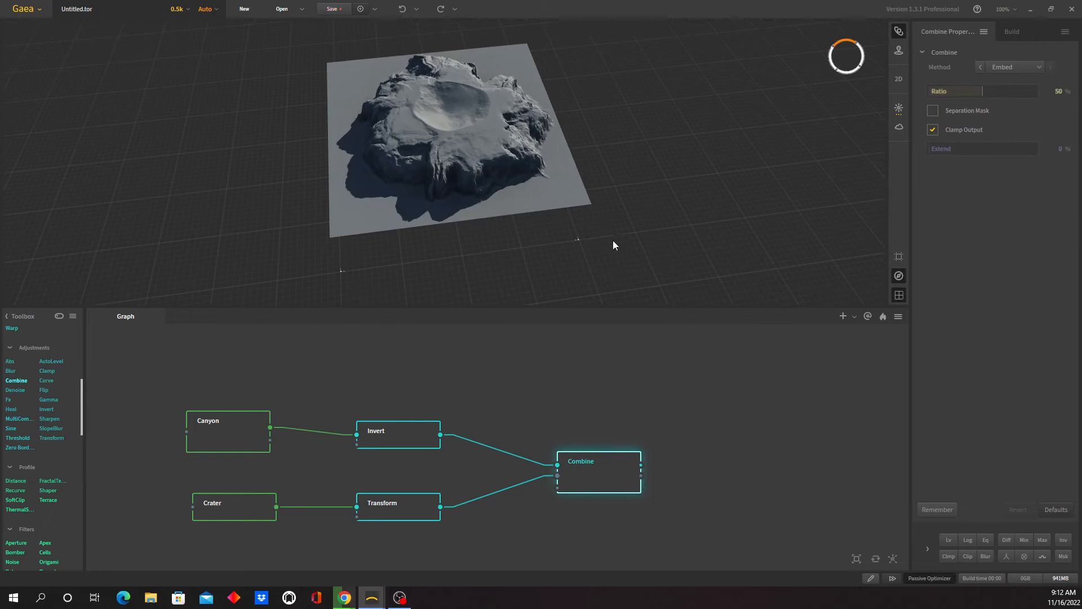
- Examine the crater embedded in the combined island from several angles and compare it with the Transform node's output
left_click_drag(414, 185, 390, 166)
scroll(442, 140, "up", 5)
scroll(529, 149, "down", 5)
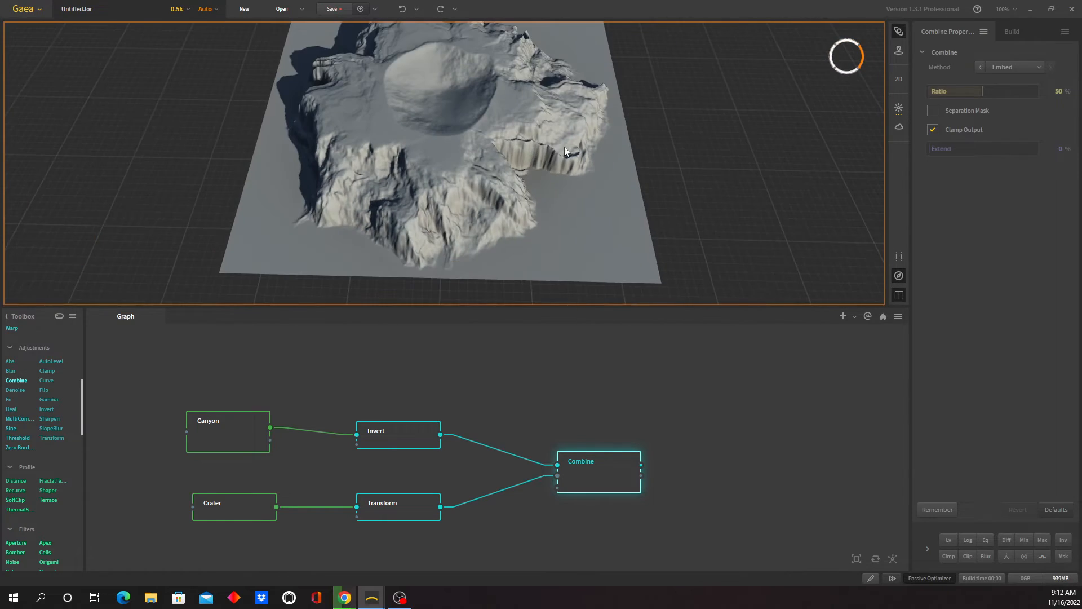
left_click_drag(564, 146, 374, 147)
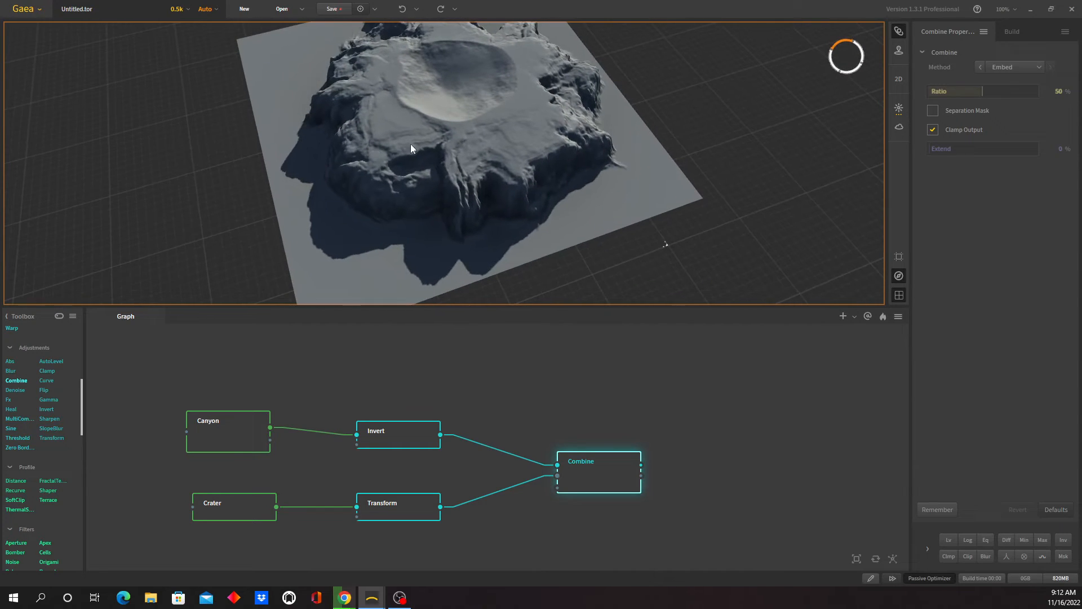
scroll(432, 145, "down", 3)
left_click_drag(510, 157, 481, 160)
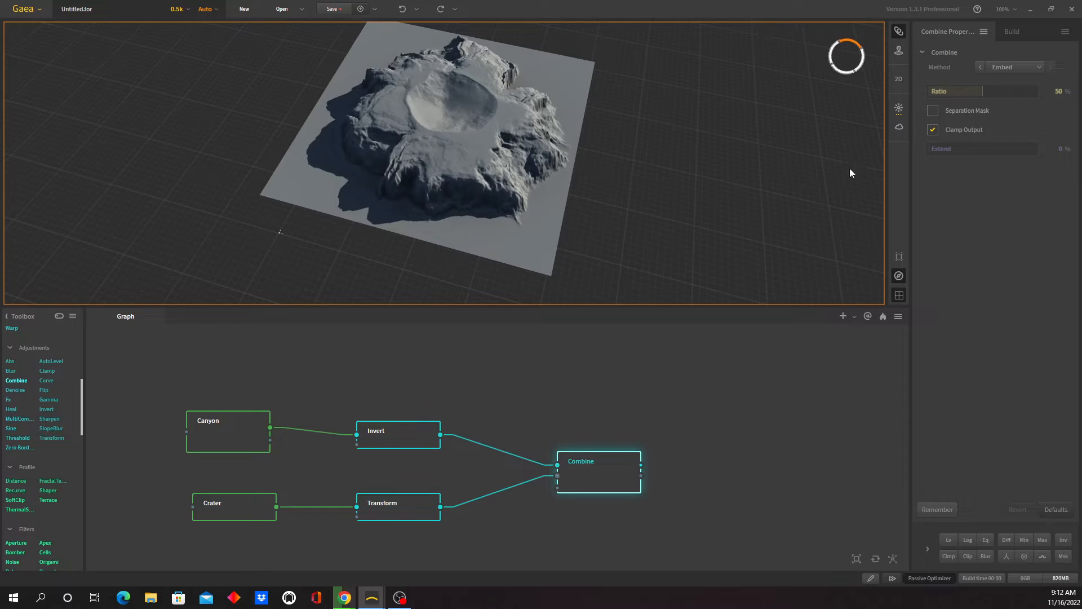
left_click(406, 507)
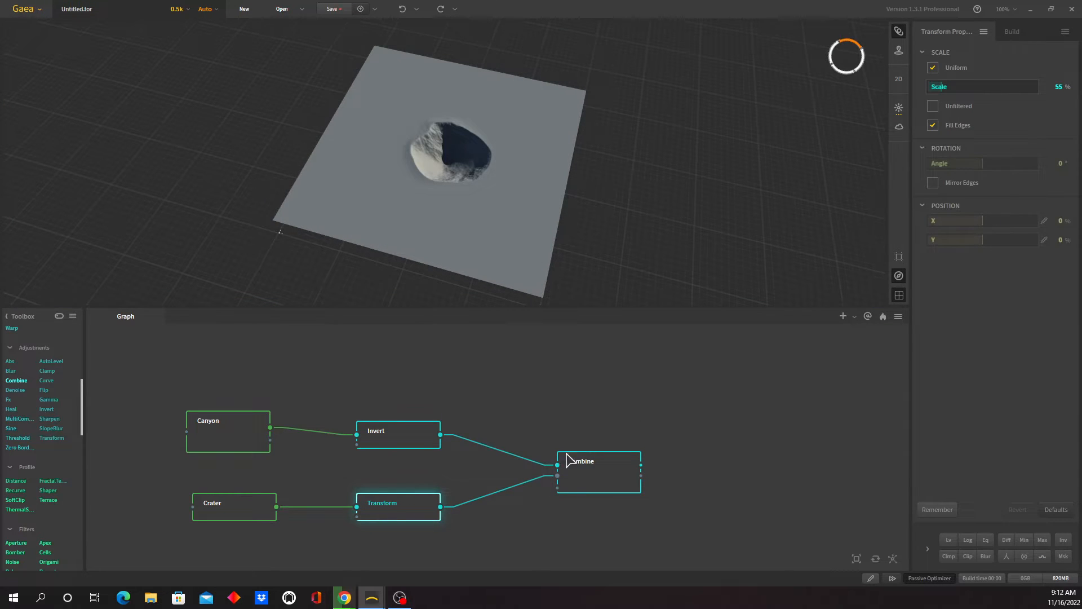
left_click(601, 476)
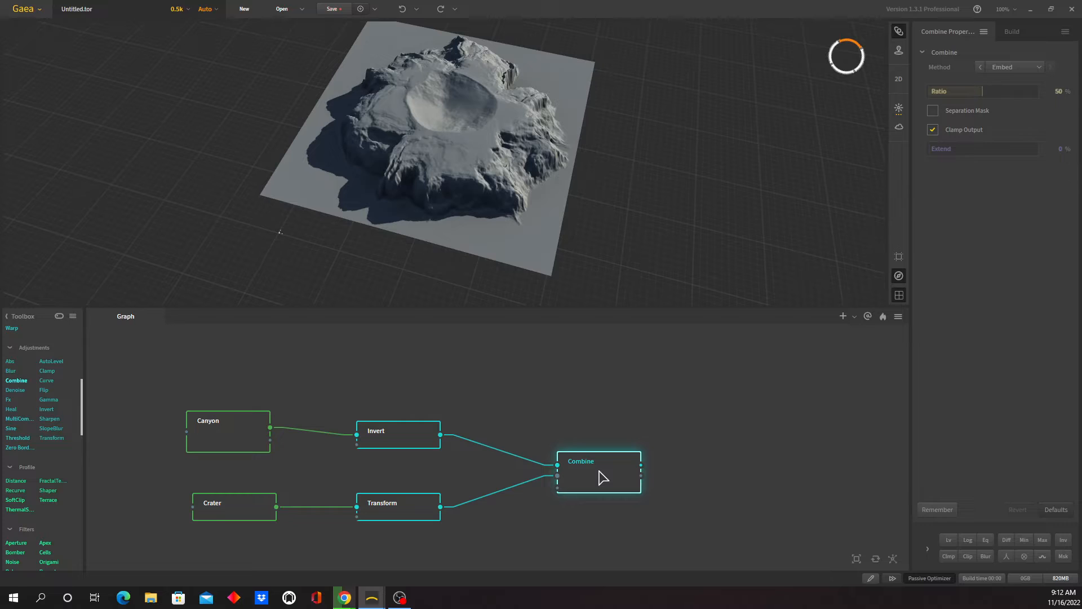
- Offset the crater with the Transform node's Position X at -6% and Y at 11%, and preview the combined terrain
left_click(417, 510)
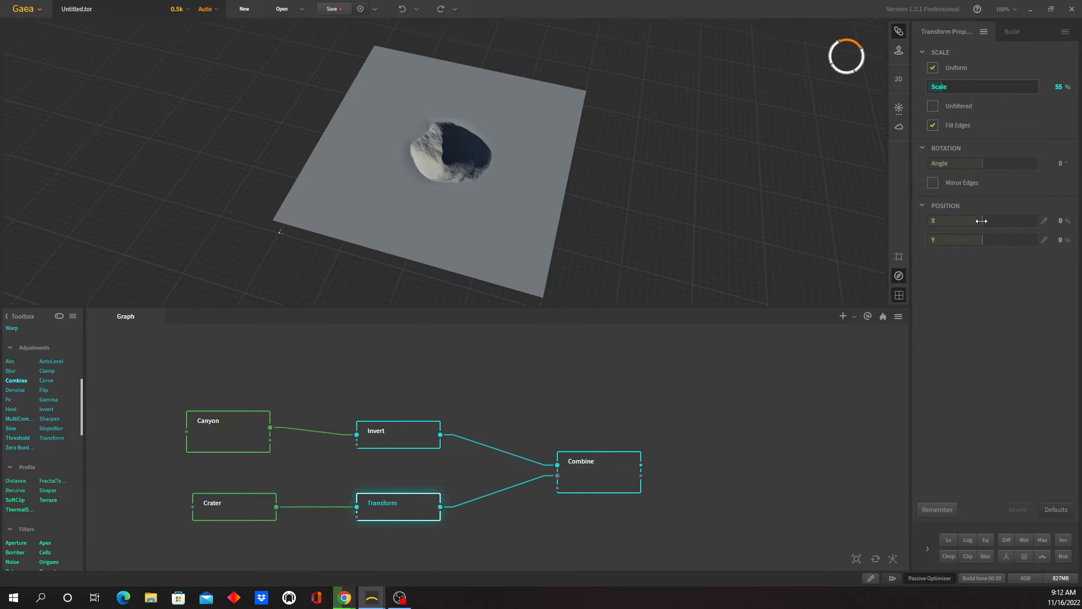
left_click_drag(980, 222, 985, 241)
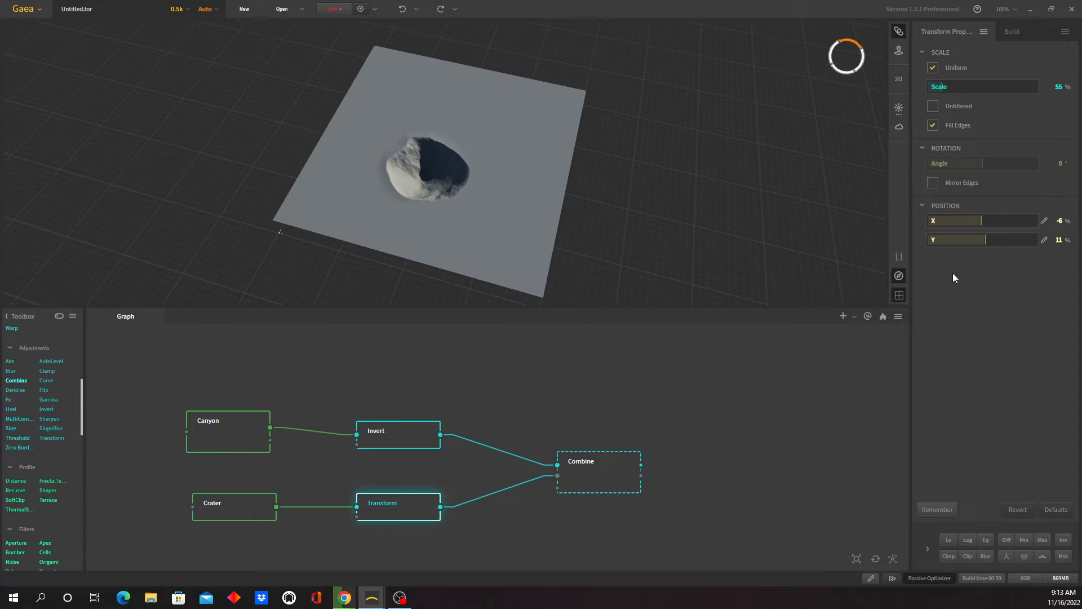
left_click(618, 478)
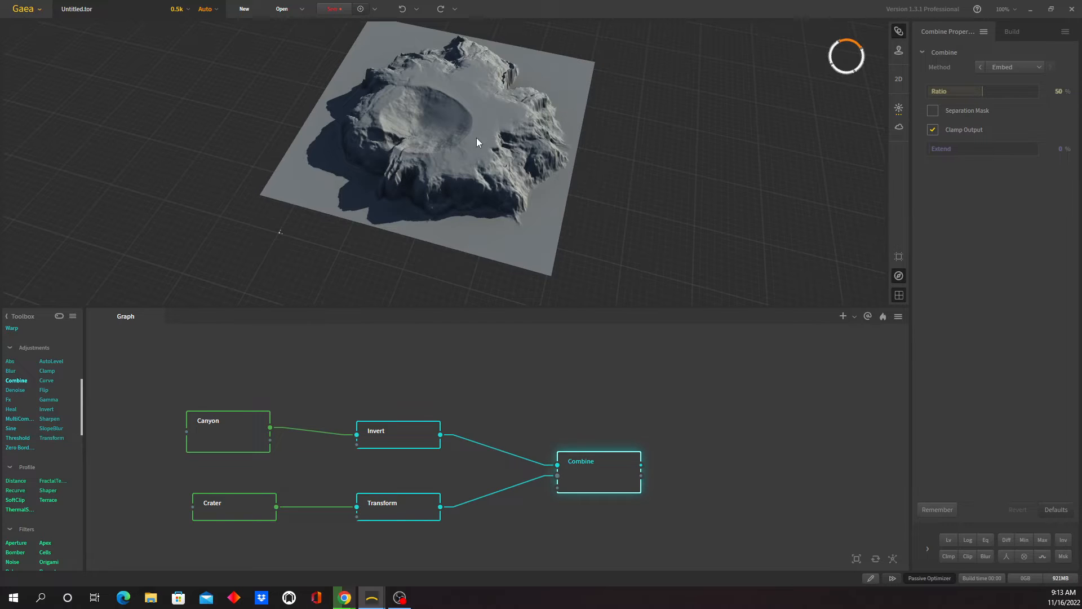
- Set the Crater node's Inner Scale to 20% and the Transform node's Scale to 84%, and check the combined terrain
left_click(219, 516)
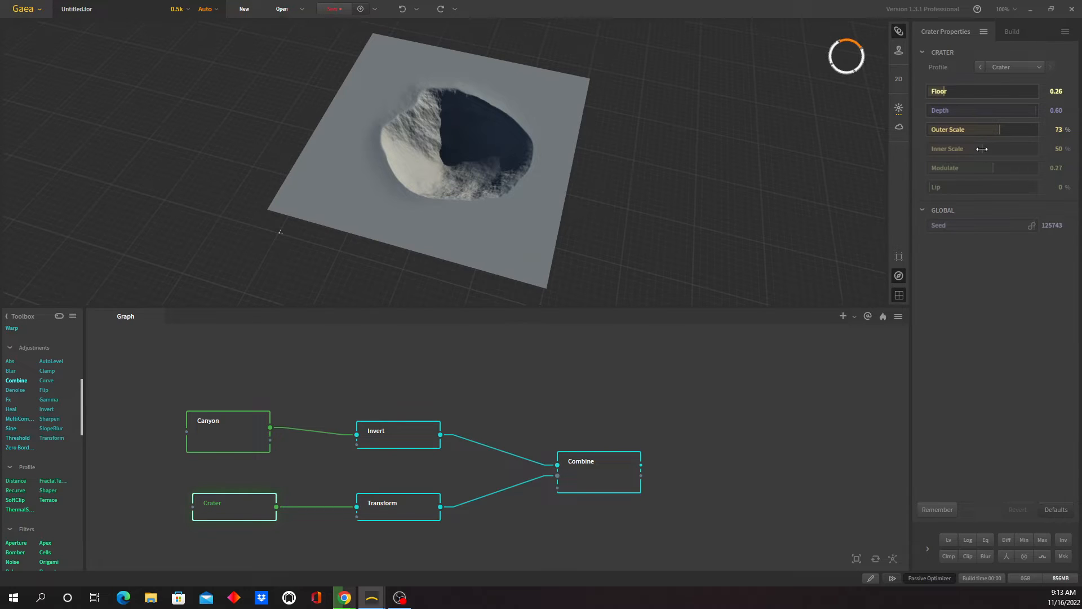
left_click_drag(980, 151, 950, 156)
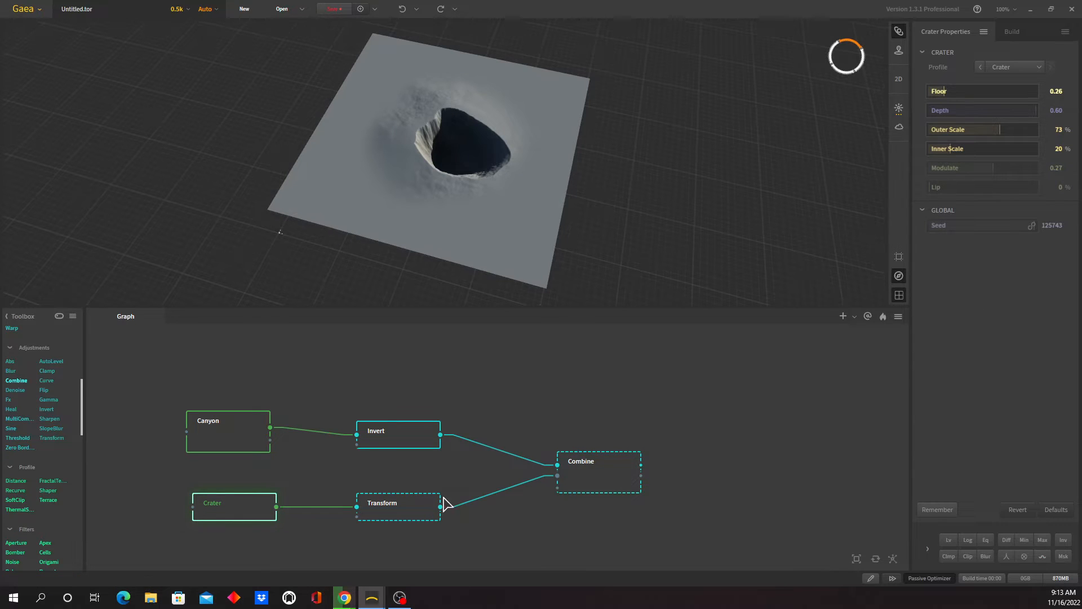
left_click(417, 514)
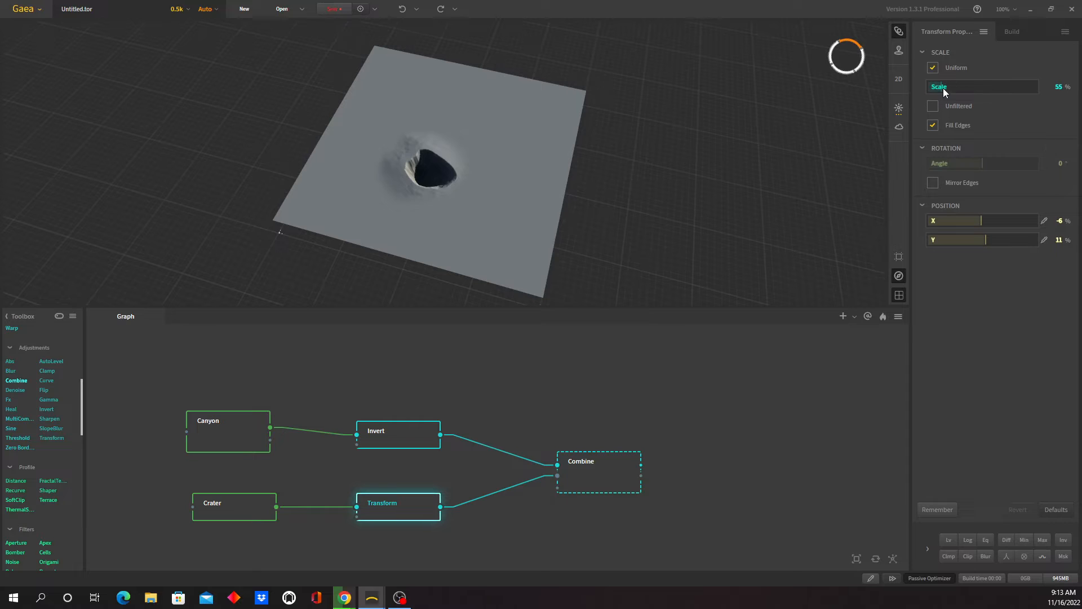
left_click_drag(938, 88, 948, 86)
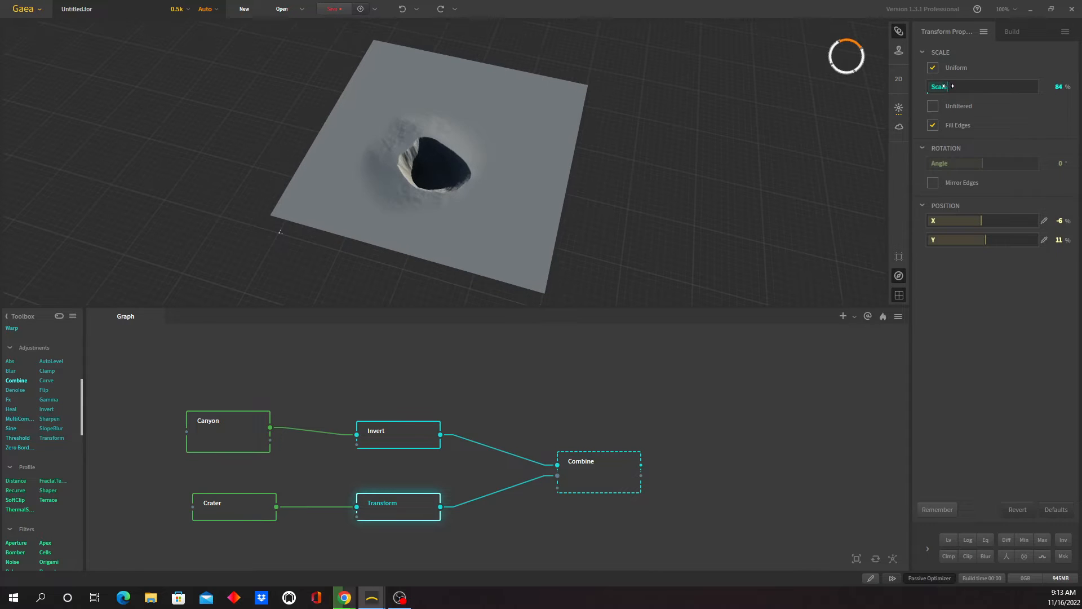
left_click(625, 476)
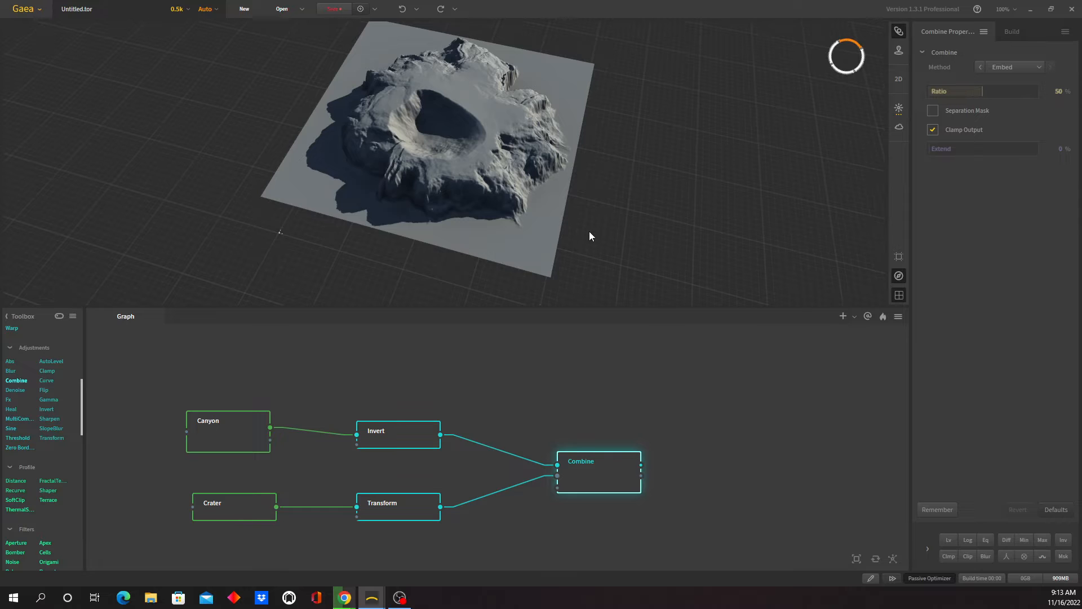
mouse_move(457, 214)
left_mouse_down()
mouse_move(511, 209)
mouse_move(445, 219)
mouse_move(475, 213)
mouse_move(461, 217)
left_mouse_up()
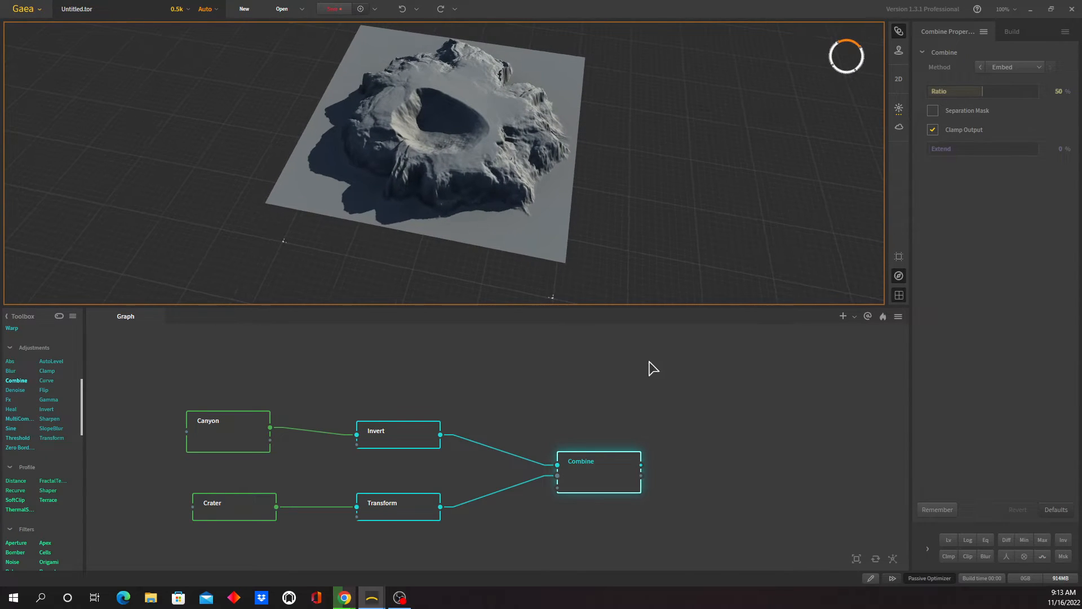
mouse_move(495, 217)
left_mouse_down()
mouse_move(521, 215)
mouse_move(512, 217)
left_mouse_up()
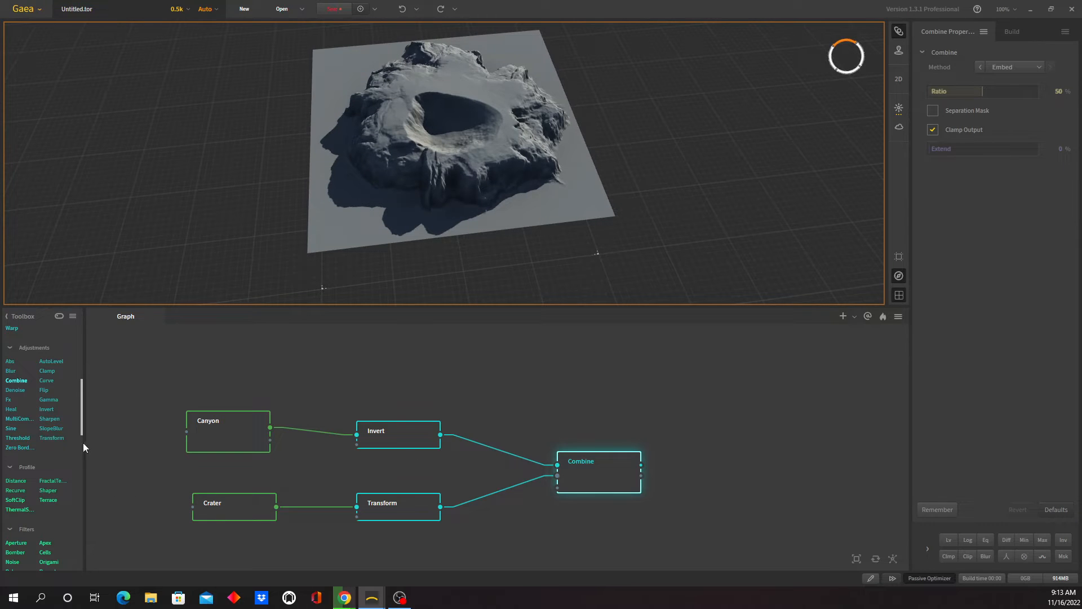
- Add a FractalTerraces node after the Combine node, connect the Combine output to it, and inspect the terraced island
left_click_drag(51, 483, 715, 406)
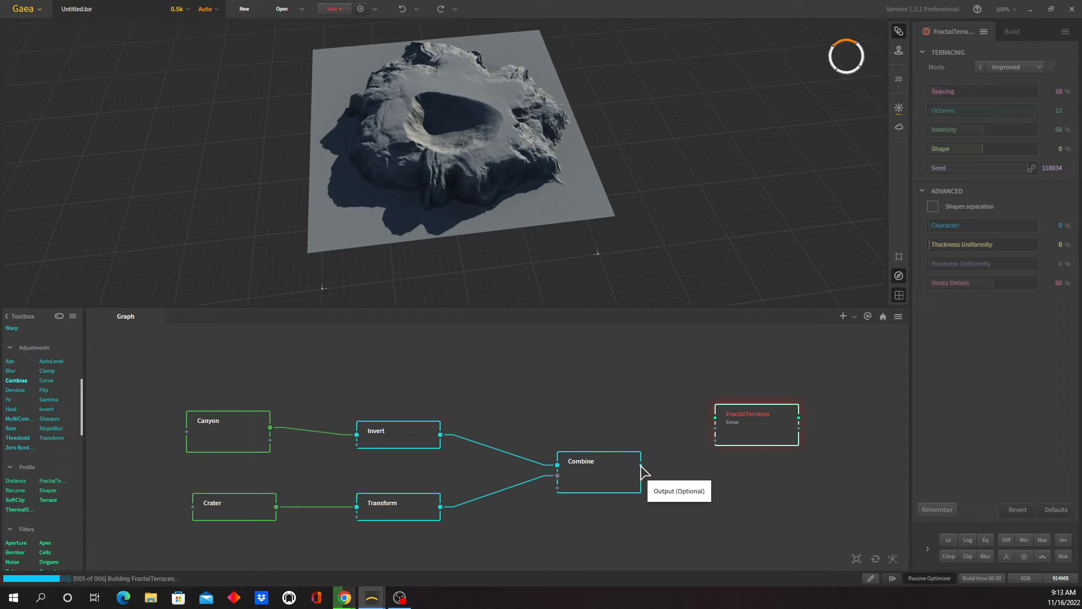
left_click_drag(640, 472, 715, 418)
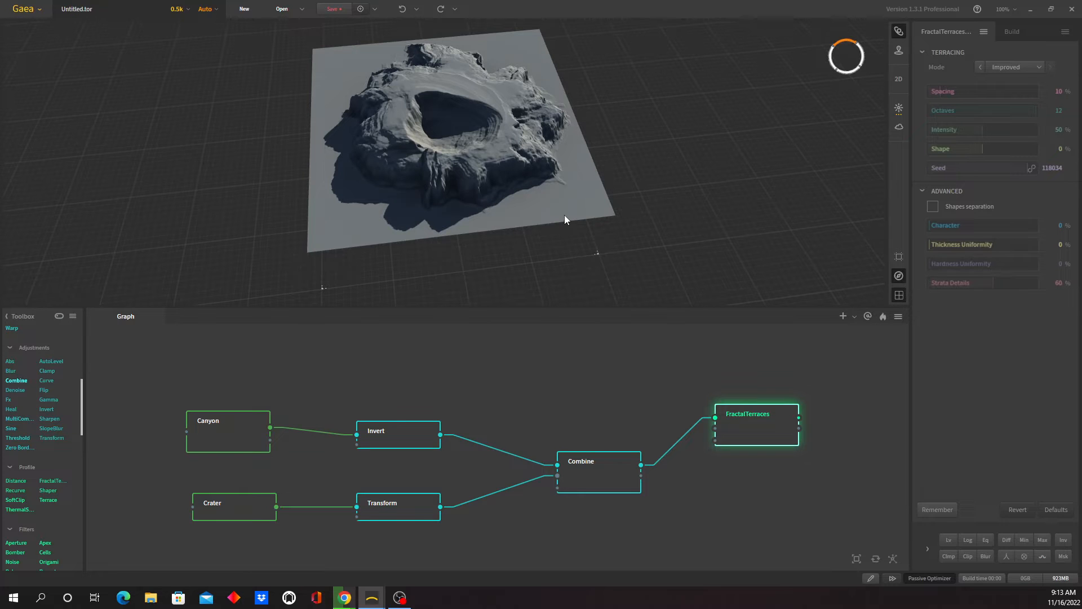
left_click_drag(566, 219, 423, 215)
left_click_drag(338, 206, 449, 194)
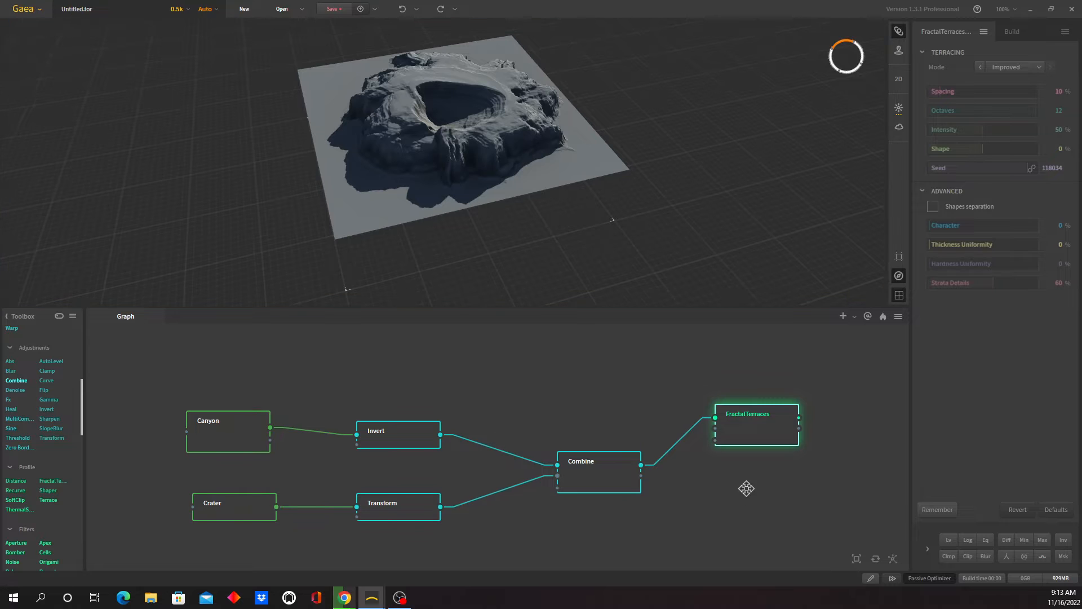
- Add an Erosion node after FractalTerraces with its input connected to the FractalTerraces output, and inspect the eroded crater island
middle_click_drag(747, 488, 594, 471)
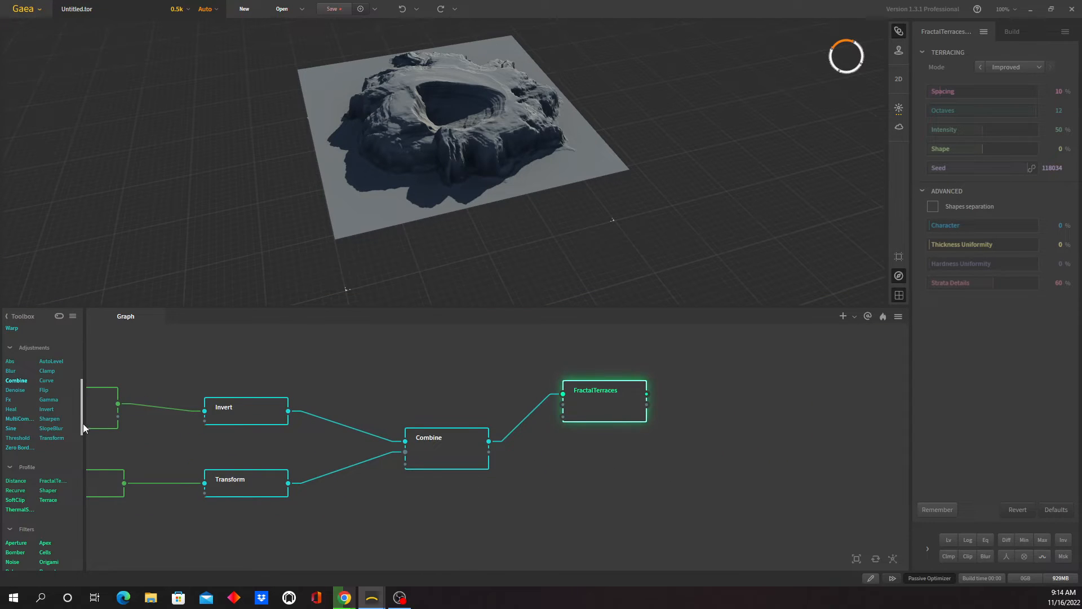
scroll(80, 427, "down", 6)
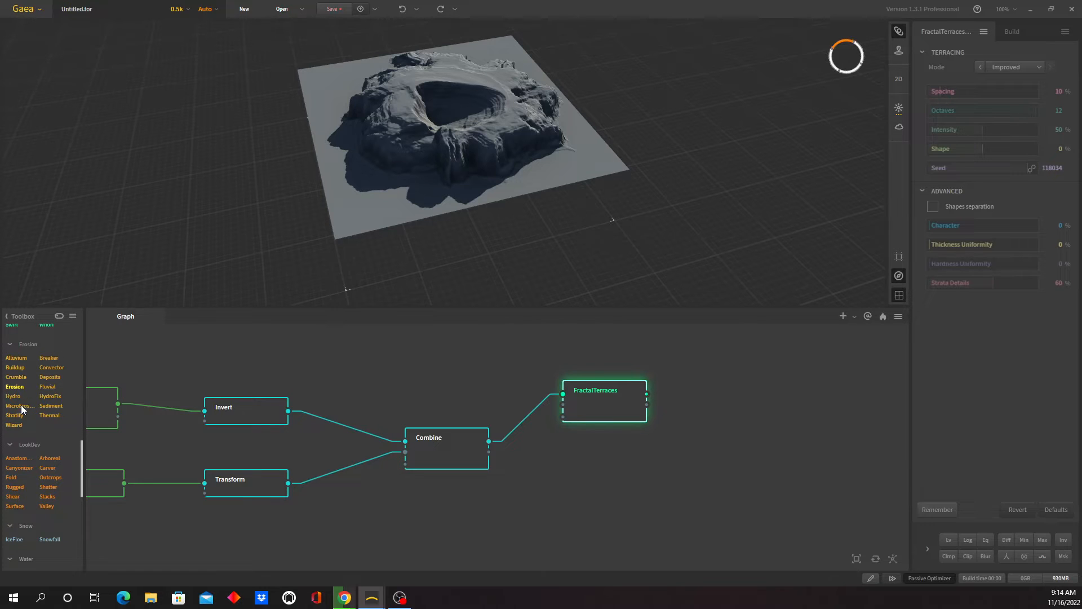
left_click_drag(15, 388, 711, 402)
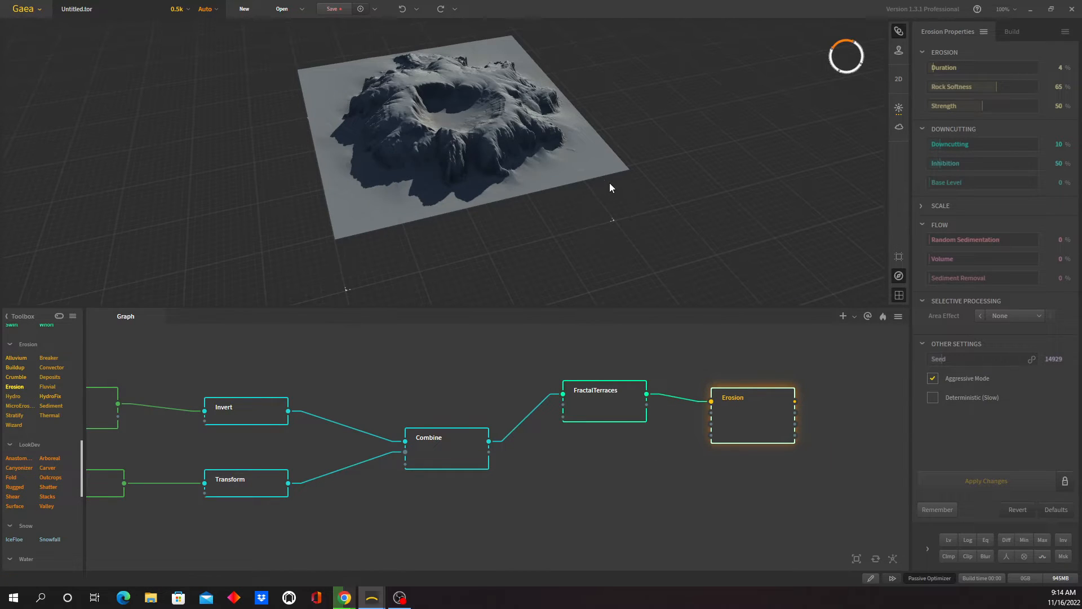
left_click_drag(582, 163, 431, 130)
scroll(462, 144, "up", 3)
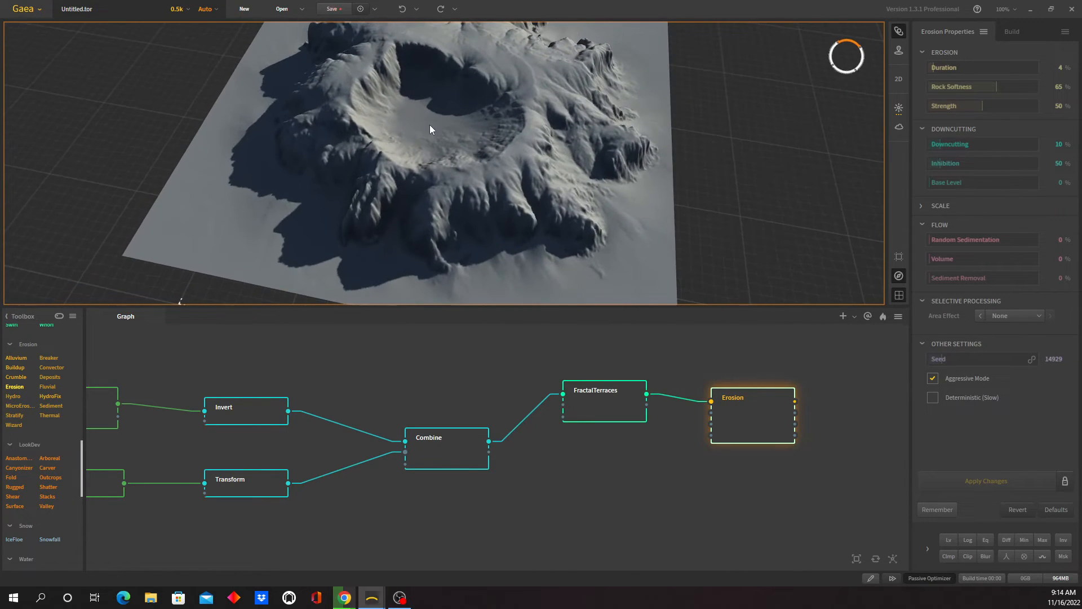
mouse_move(591, 252)
left_mouse_down()
mouse_move(550, 243)
mouse_move(601, 236)
mouse_move(580, 245)
mouse_move(586, 219)
mouse_move(677, 201)
mouse_move(654, 244)
mouse_move(732, 211)
mouse_move(671, 234)
mouse_move(583, 244)
left_mouse_up()
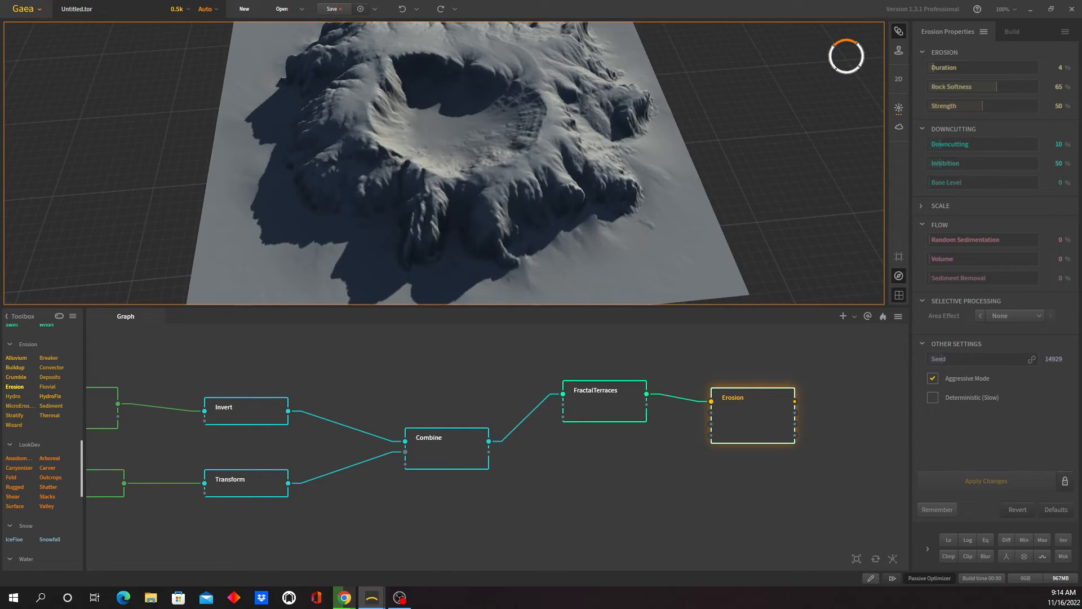
- Add a Sea node after the Erosion node, with its input connected to the Erosion output
mouse_move(1081, 171)
left_mouse_down()
mouse_move(668, 163)
mouse_move(1081, 171)
left_mouse_up()
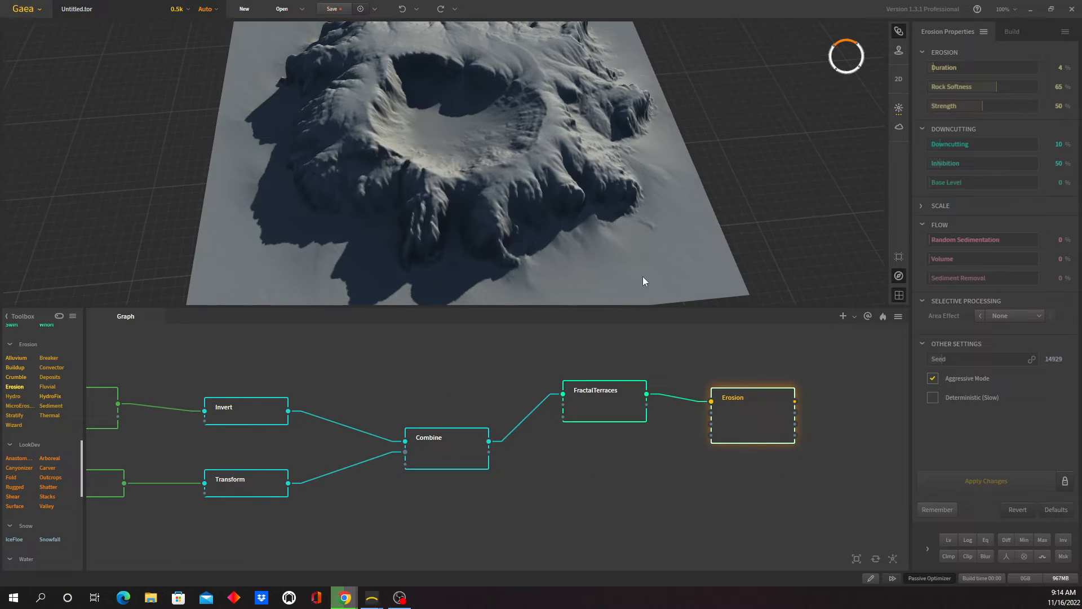
left_click_drag(651, 269, 633, 272)
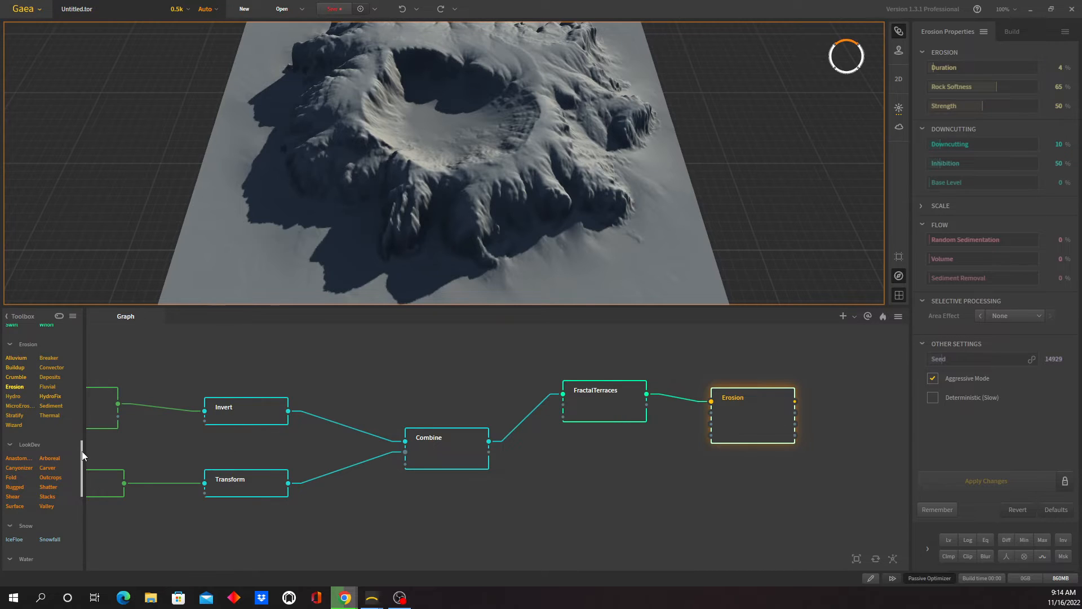
left_click_drag(82, 450, 86, 487)
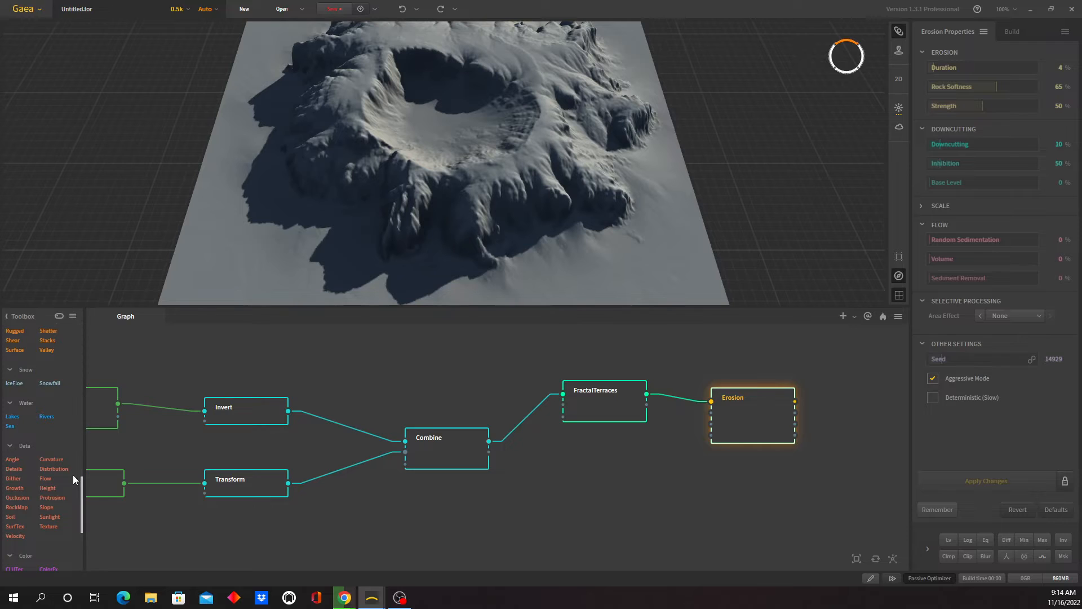
left_click_drag(15, 426, 795, 401)
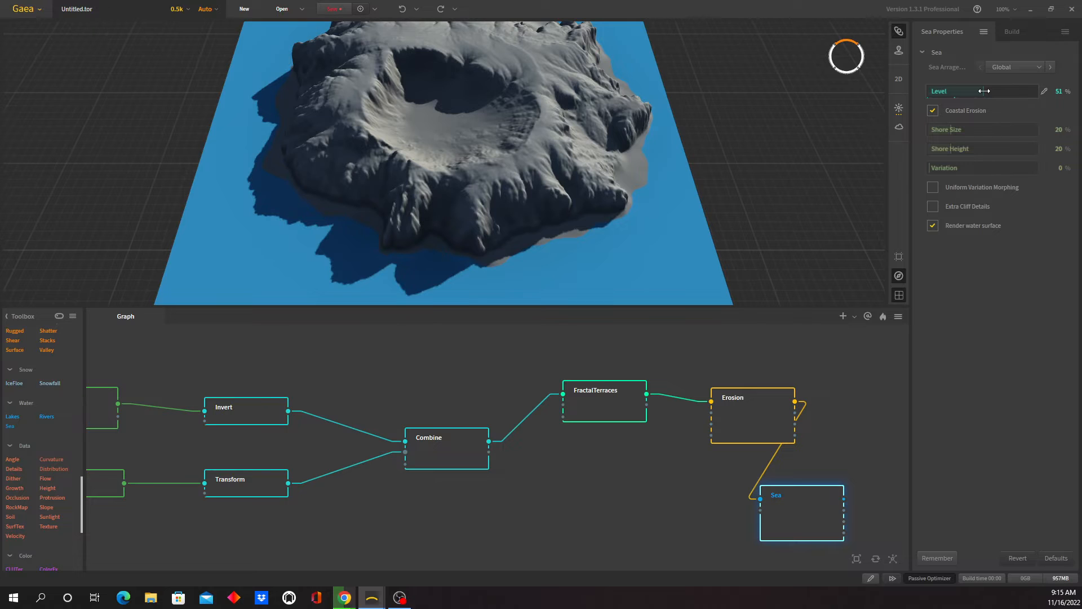
- Set the Sea node's Level to 50%, Shore Size and Shore Height to 7% and Variation to 34%, and inspect the coastline
left_click_drag(984, 91, 983, 91)
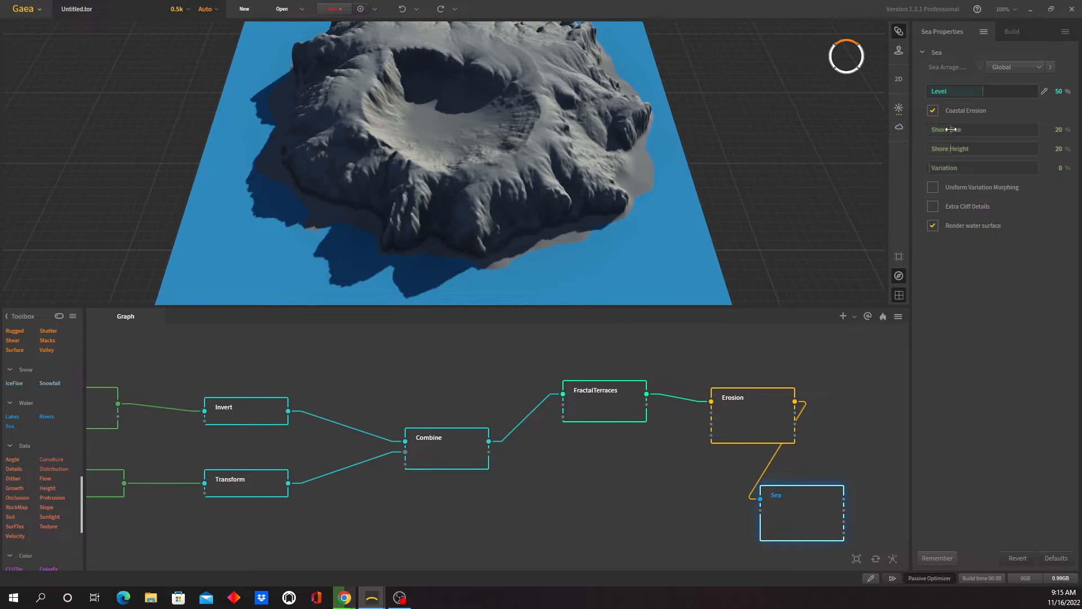
mouse_move(950, 129)
left_mouse_down()
mouse_move(961, 130)
mouse_move(936, 130)
left_mouse_up()
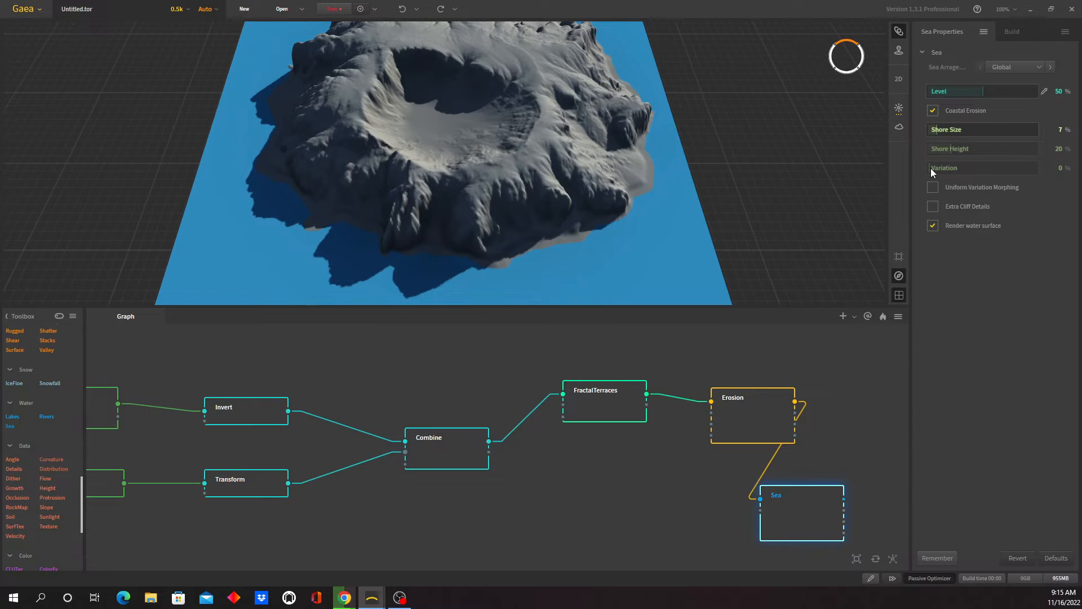
mouse_move(931, 168)
left_mouse_down()
mouse_move(965, 168)
mouse_move(937, 153)
left_mouse_up()
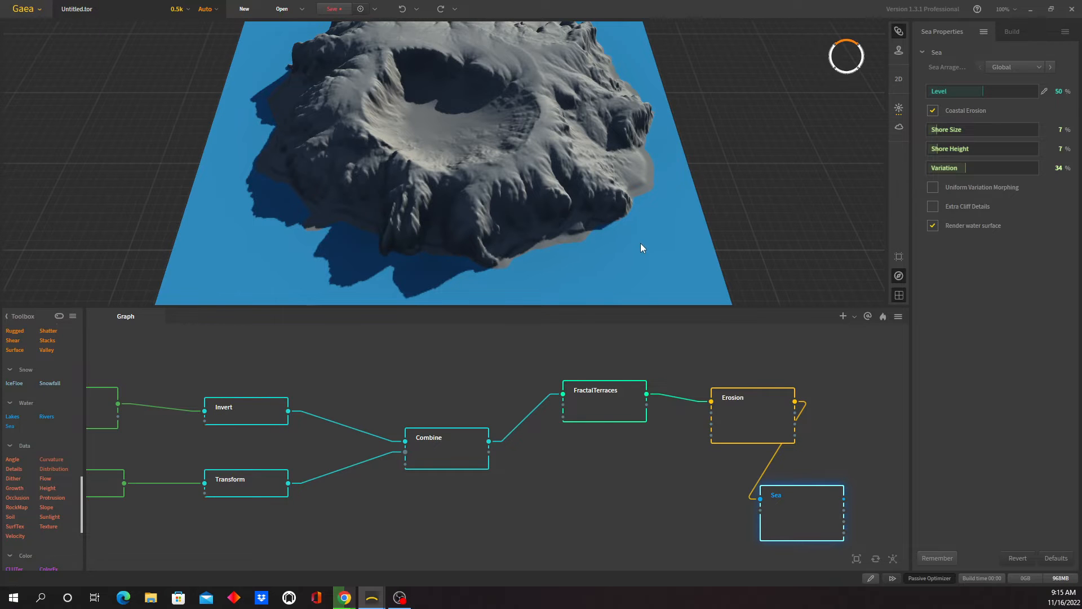
mouse_move(641, 243)
left_mouse_down()
mouse_move(526, 249)
mouse_move(592, 241)
mouse_move(551, 243)
mouse_move(584, 219)
mouse_move(569, 231)
mouse_move(683, 231)
mouse_move(476, 239)
mouse_move(640, 222)
mouse_move(549, 179)
mouse_move(528, 226)
mouse_move(520, 200)
left_mouse_up()
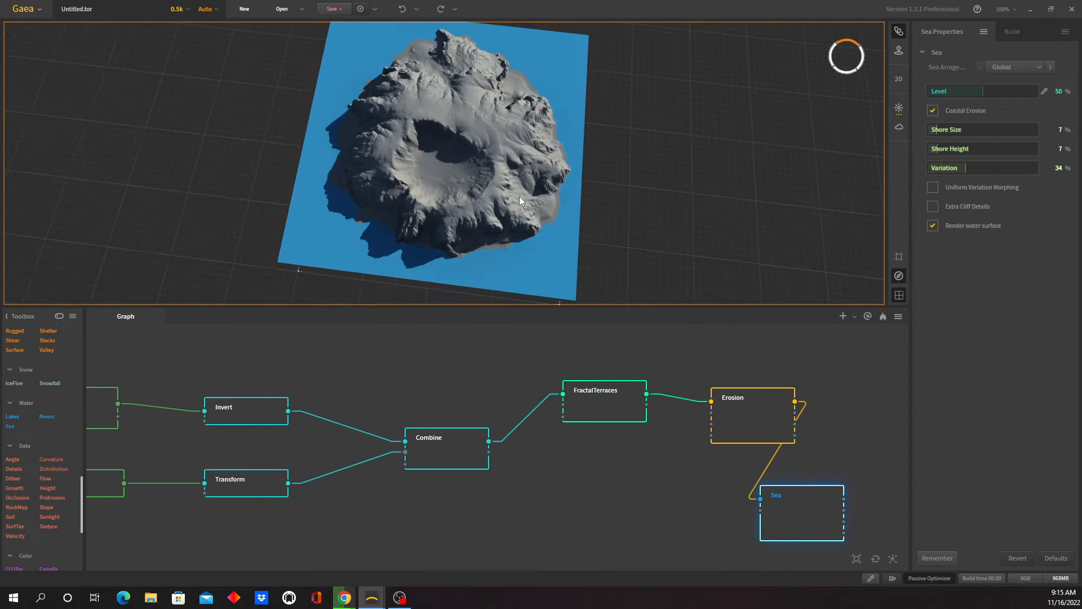
left_click_drag(505, 251, 496, 306)
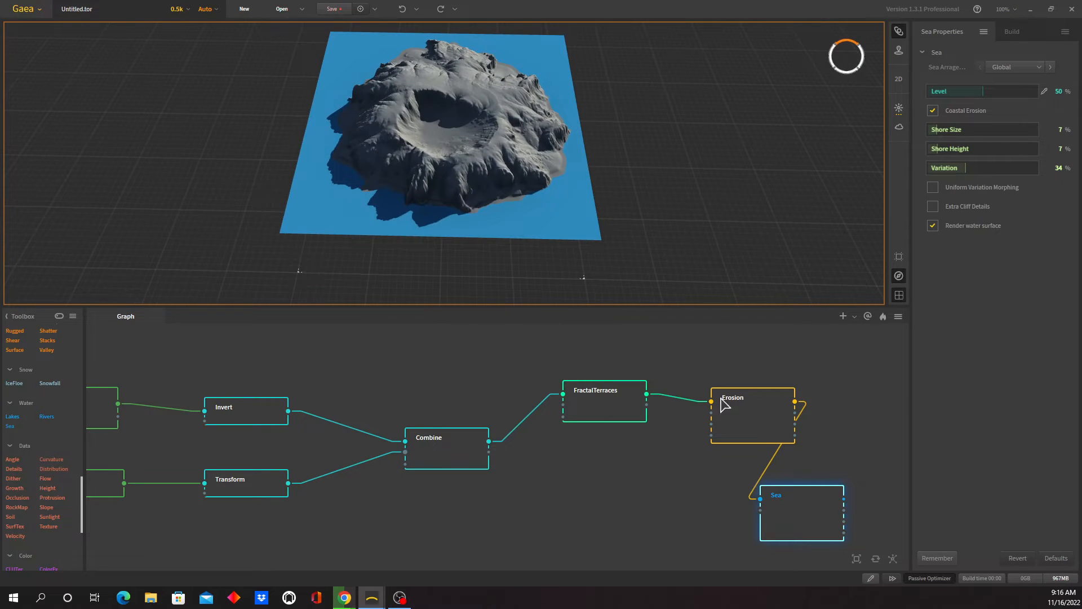
- Move the Sea node in the graph so that it sits directly after the Erosion node
scroll(614, 479, "down", 4)
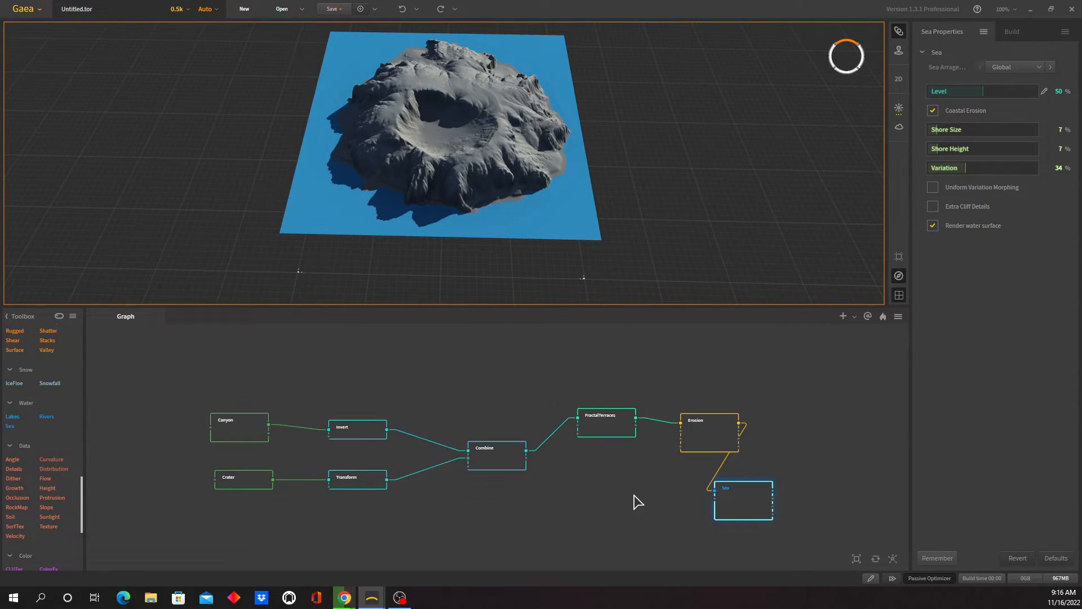
left_click_drag(560, 460, 622, 382)
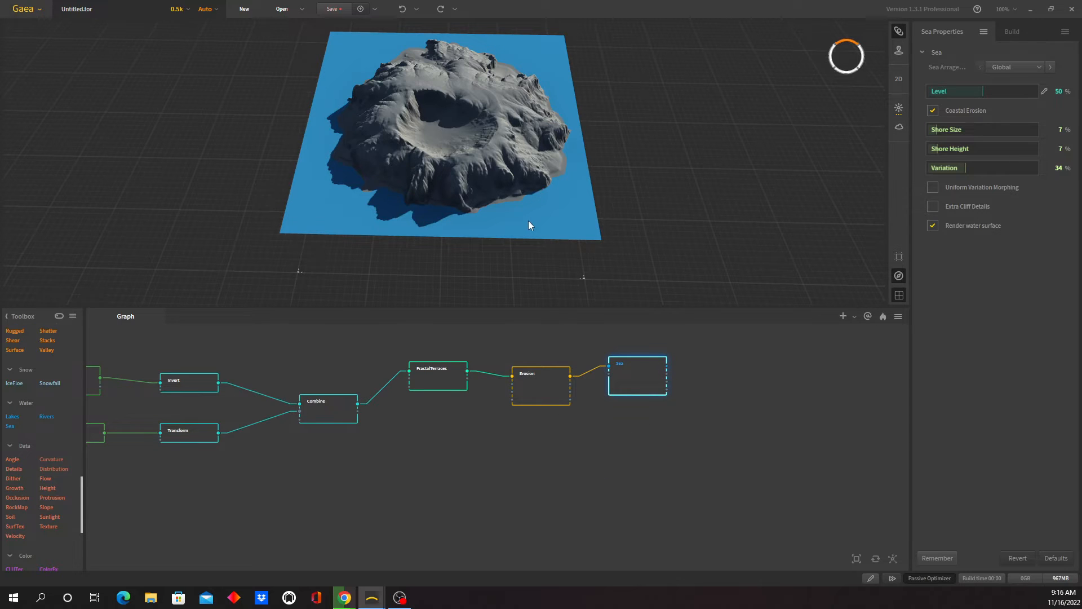
left_click_drag(539, 217, 512, 217)
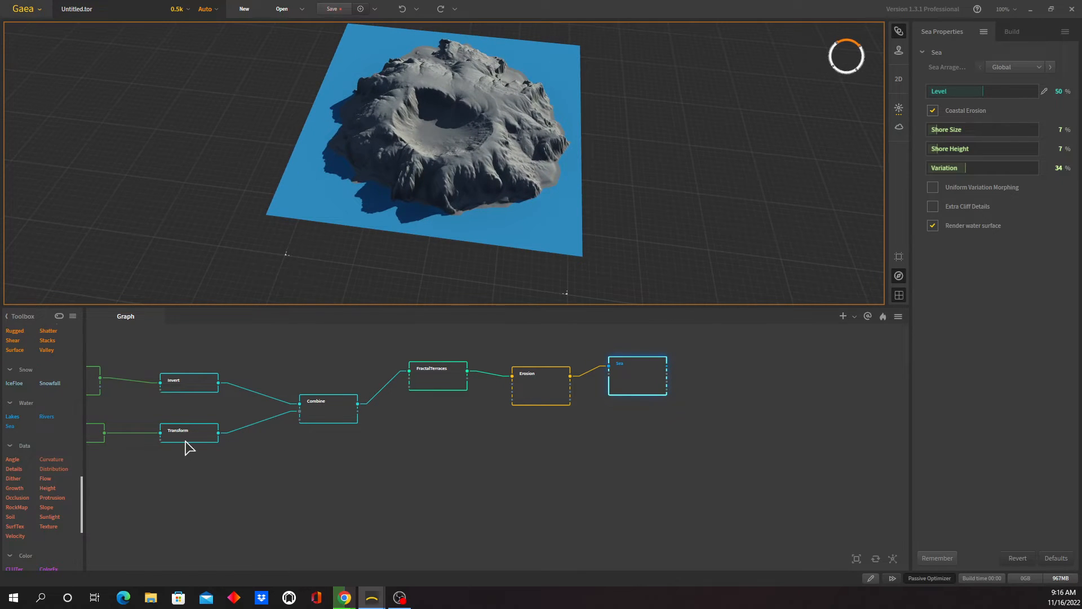
- Set the Transform node's Position Y to 17% and preview the shifted crater in the Combine and Sea results
left_click(188, 437)
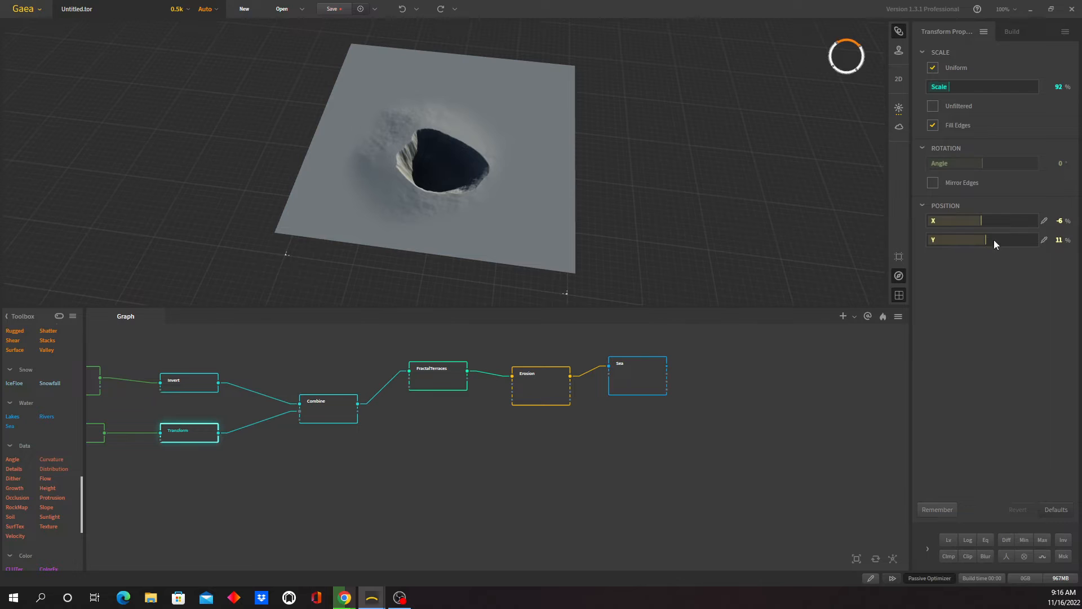
left_click_drag(985, 241, 986, 240)
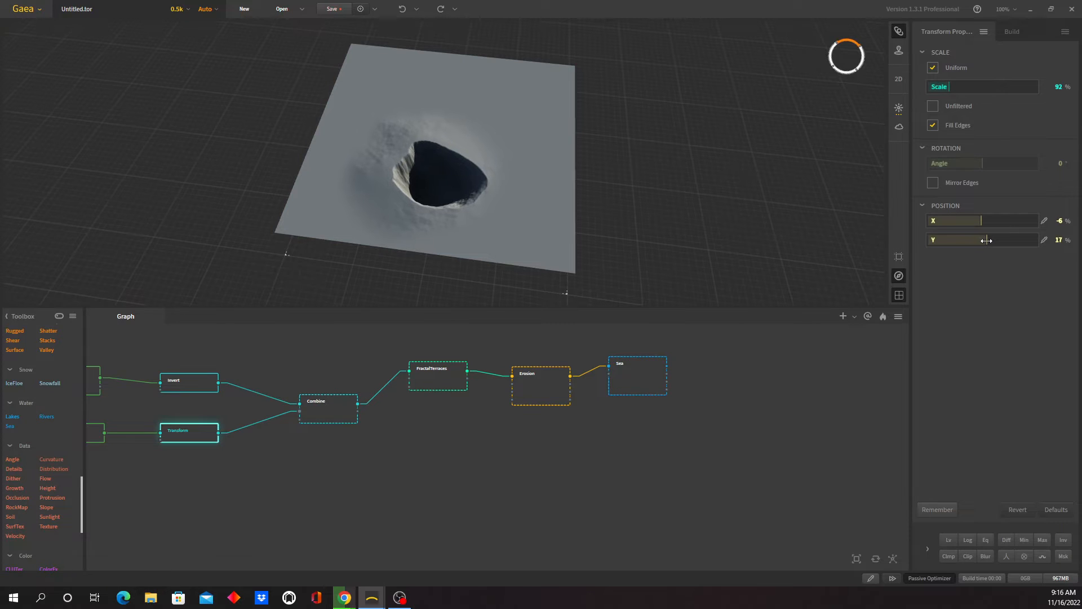
left_click(337, 427)
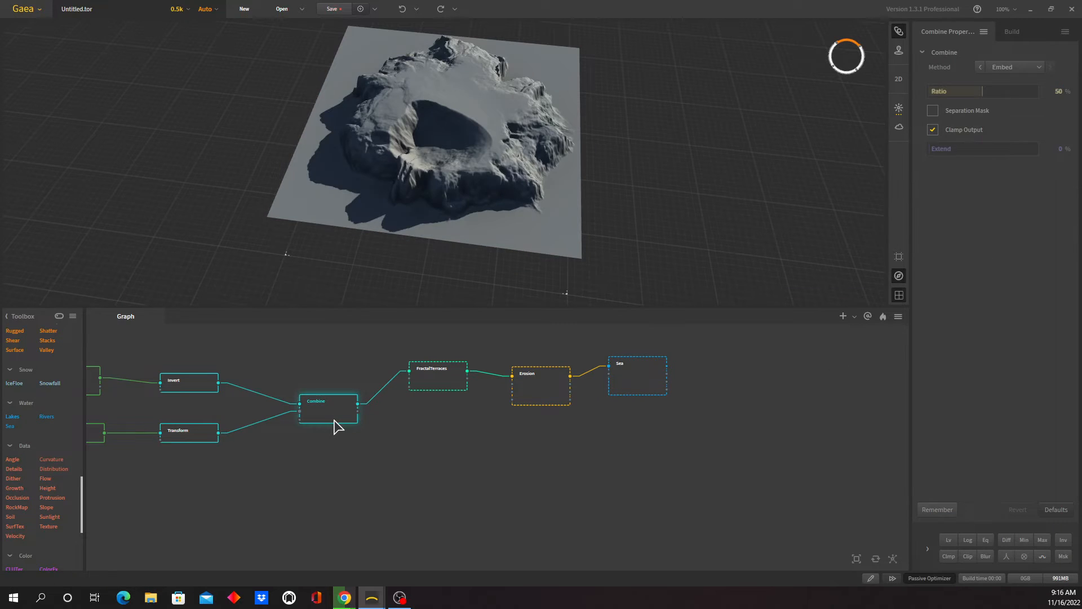
left_click(644, 380)
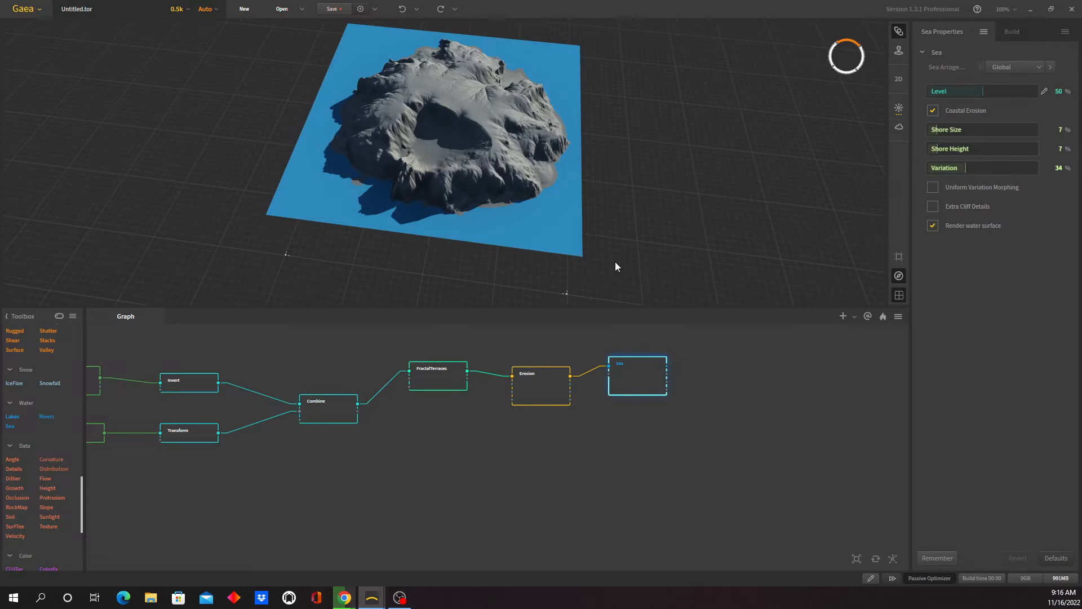
- Add a Mesher output node to the empty graph area beyond the Sea node
mouse_move(475, 231)
left_mouse_down()
mouse_move(418, 244)
mouse_move(529, 231)
mouse_move(404, 239)
mouse_move(551, 230)
mouse_move(461, 249)
mouse_move(503, 230)
mouse_move(405, 242)
mouse_move(517, 222)
mouse_move(456, 236)
left_mouse_up()
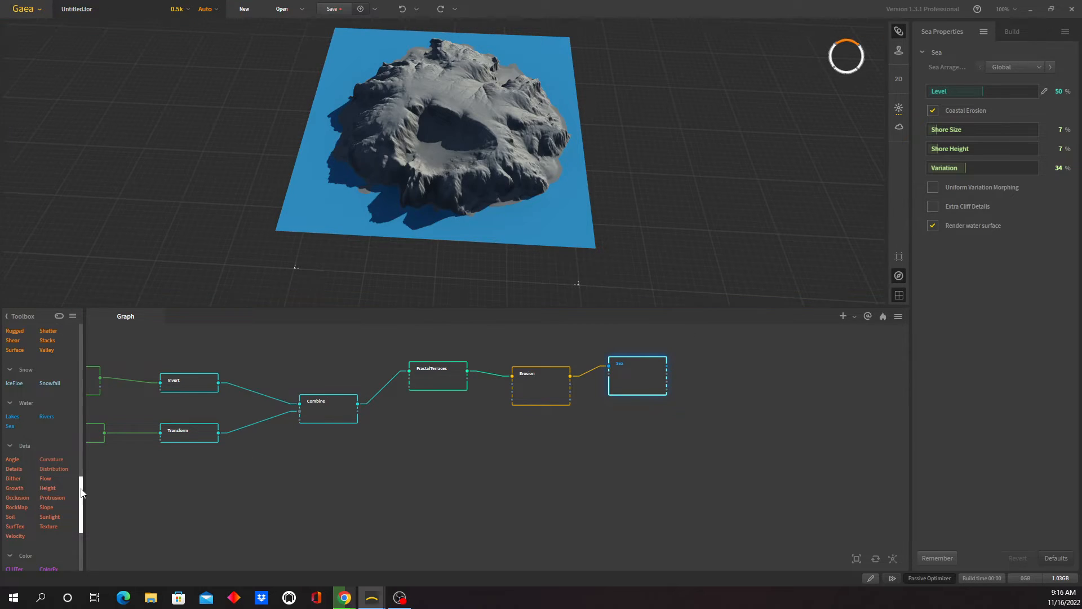
scroll(82, 495, "down", 5)
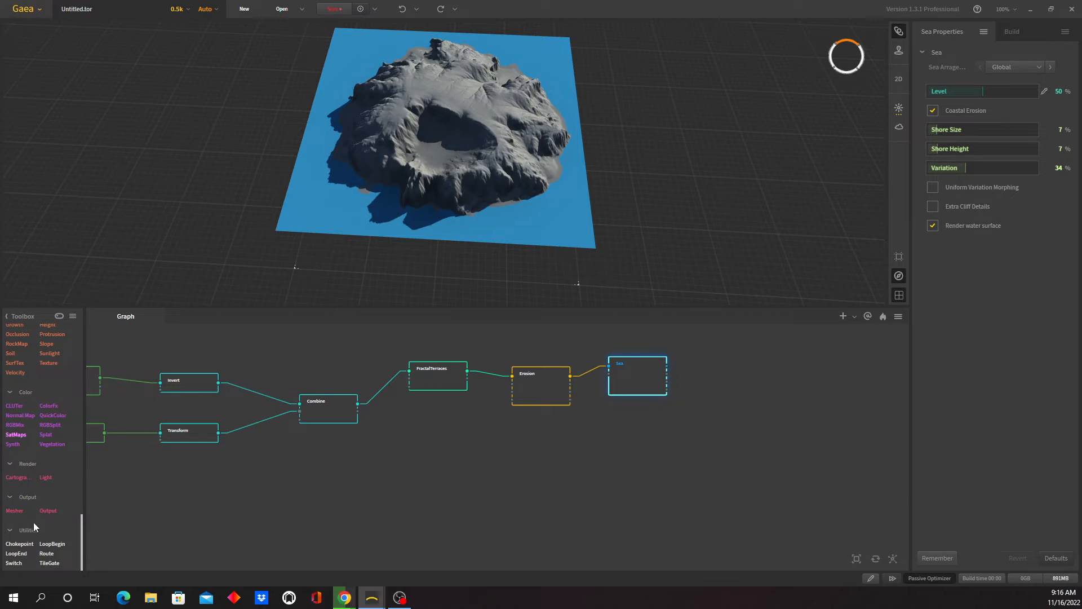
left_click_drag(16, 514, 767, 411)
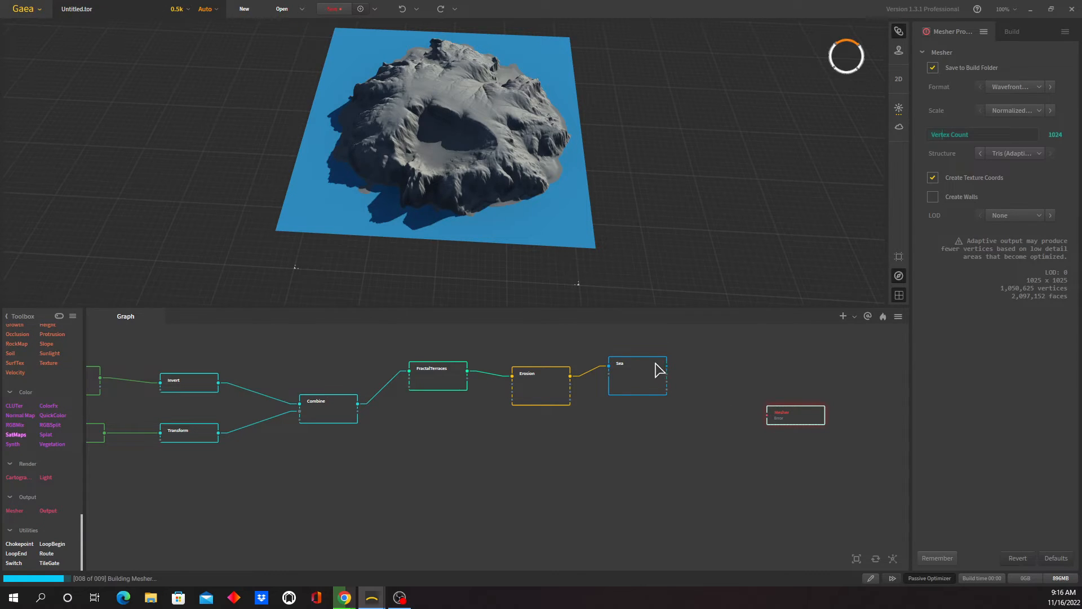
- Pin the Sea node as underlay and mark it for export
left_click(637, 377)
right_click(636, 374)
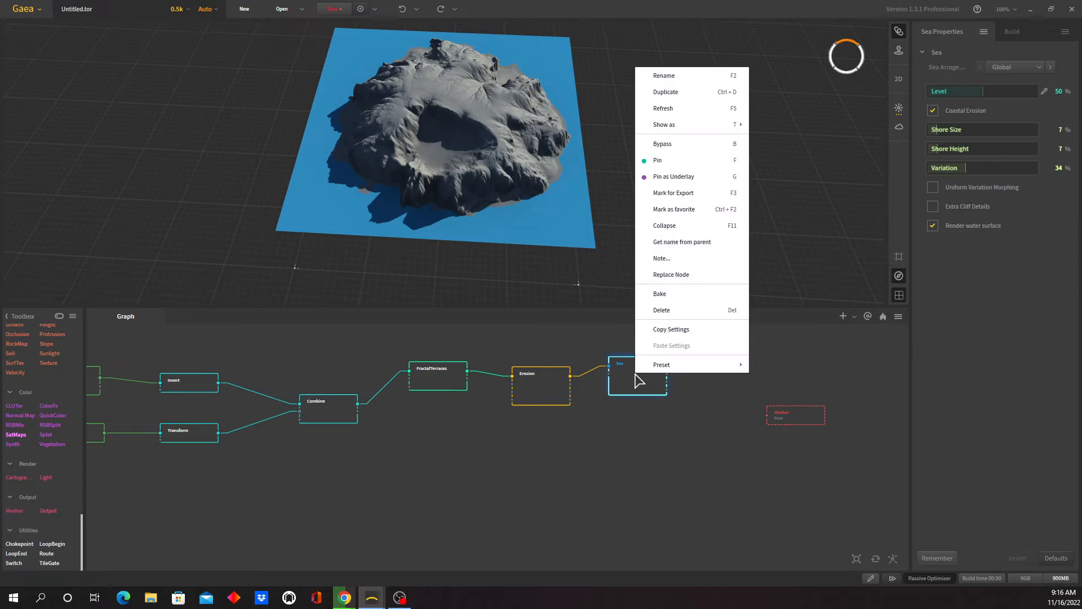
left_click(709, 177)
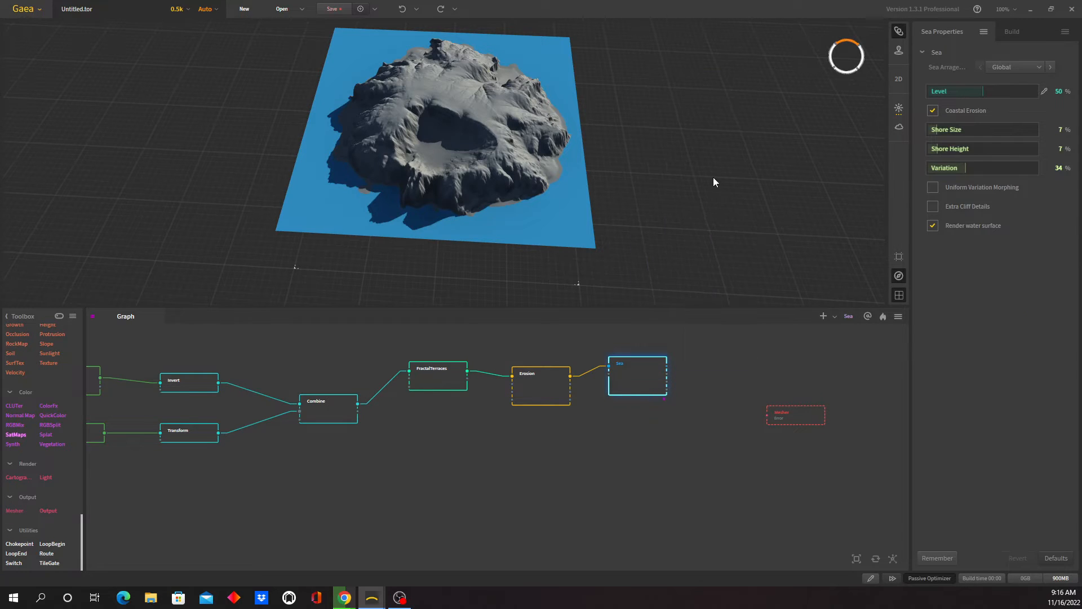
right_click(656, 380)
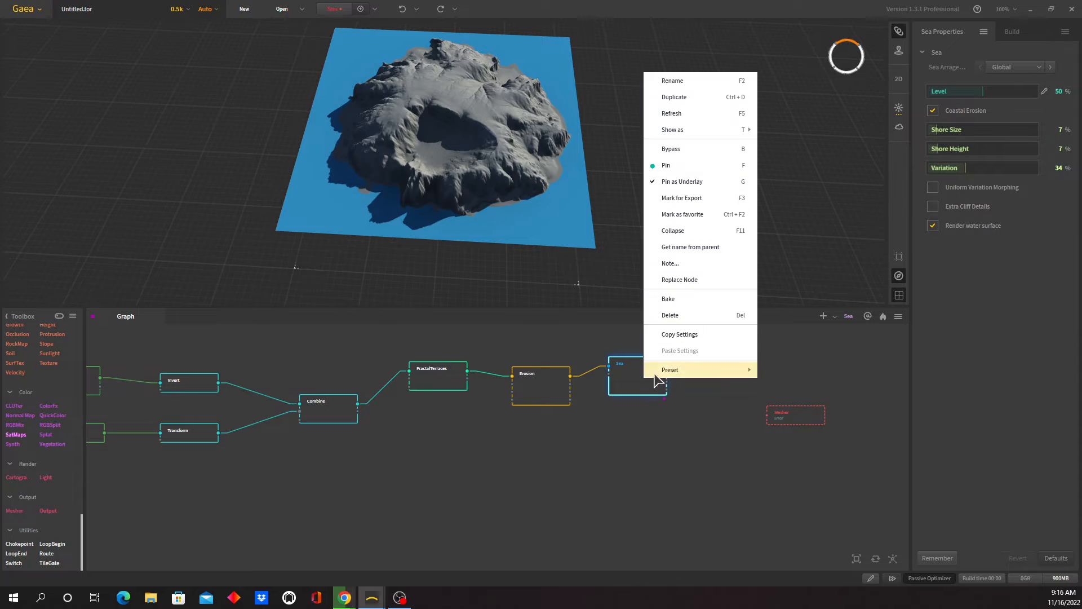
left_click(725, 197)
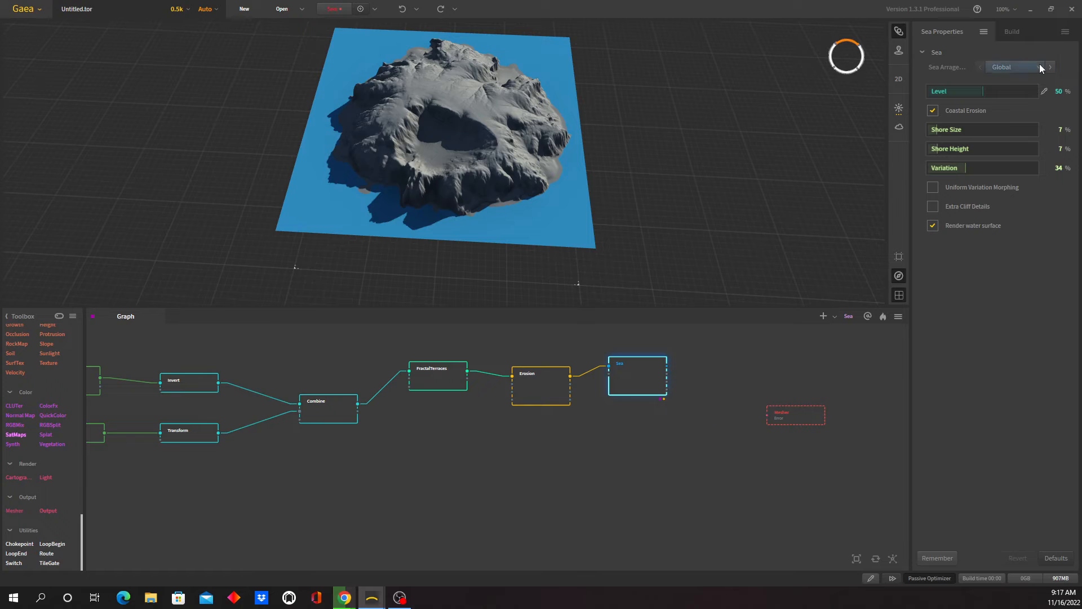
- Set the Sea node's output file format to .png in the build settings
left_click(1013, 32)
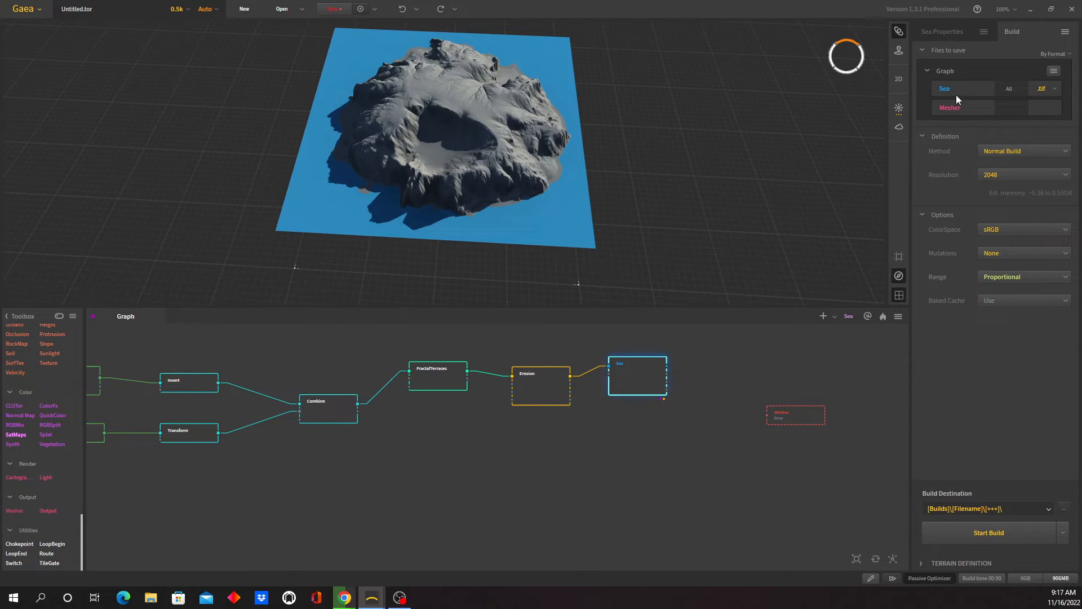
left_click(1054, 89)
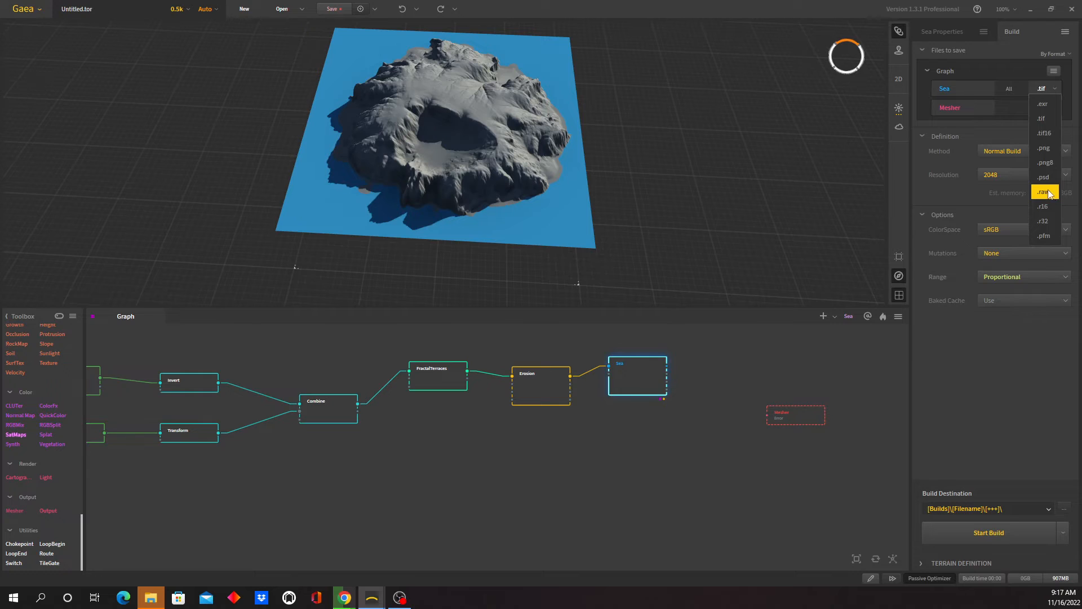
left_click(1052, 148)
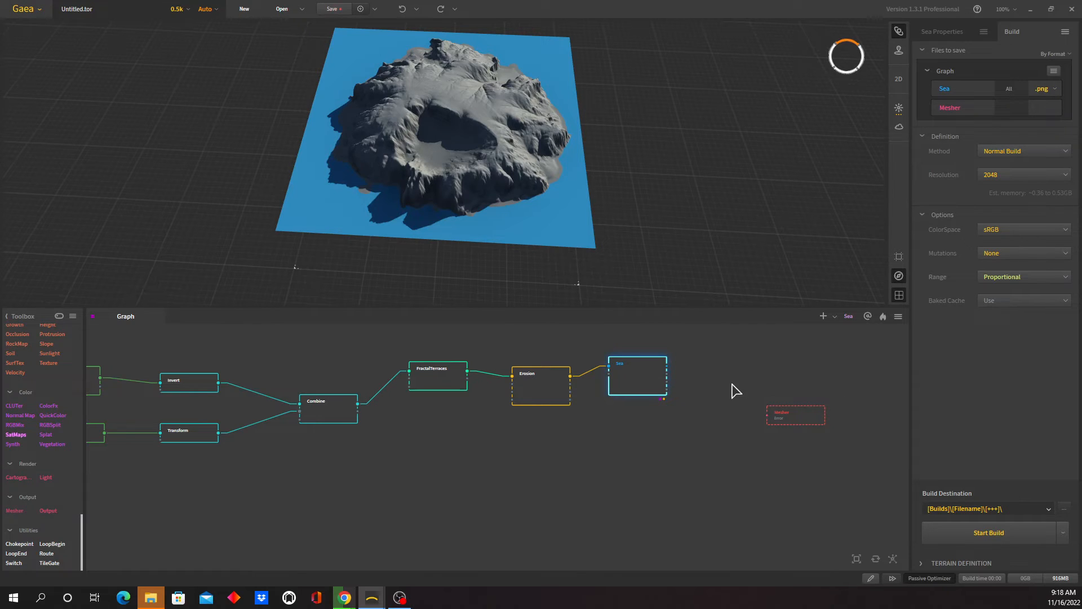
- Make a portal from the Sea node's output and move the Mesher node below the Crater node
mouse_move(670, 372)
left_mouse_down()
mouse_move(785, 431)
mouse_move(673, 375)
left_mouse_up()
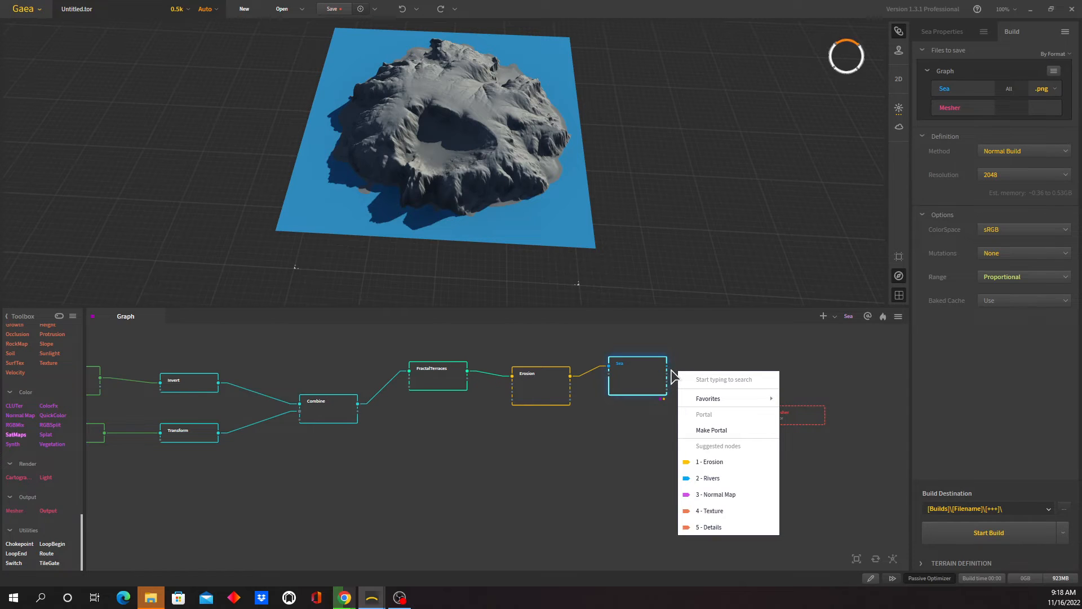
left_click(722, 427)
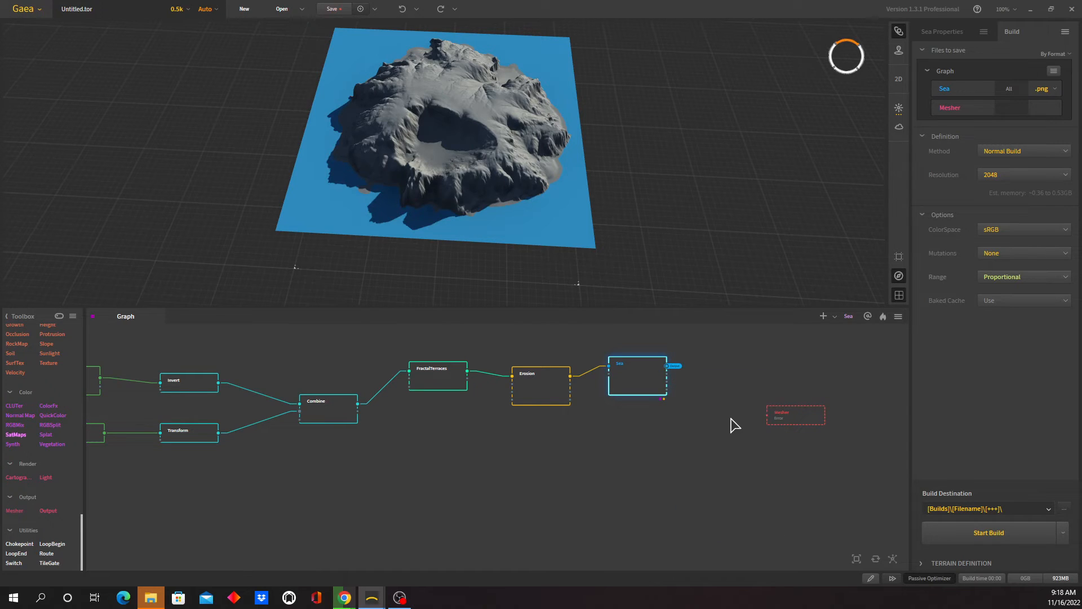
scroll(746, 469, "down", 3)
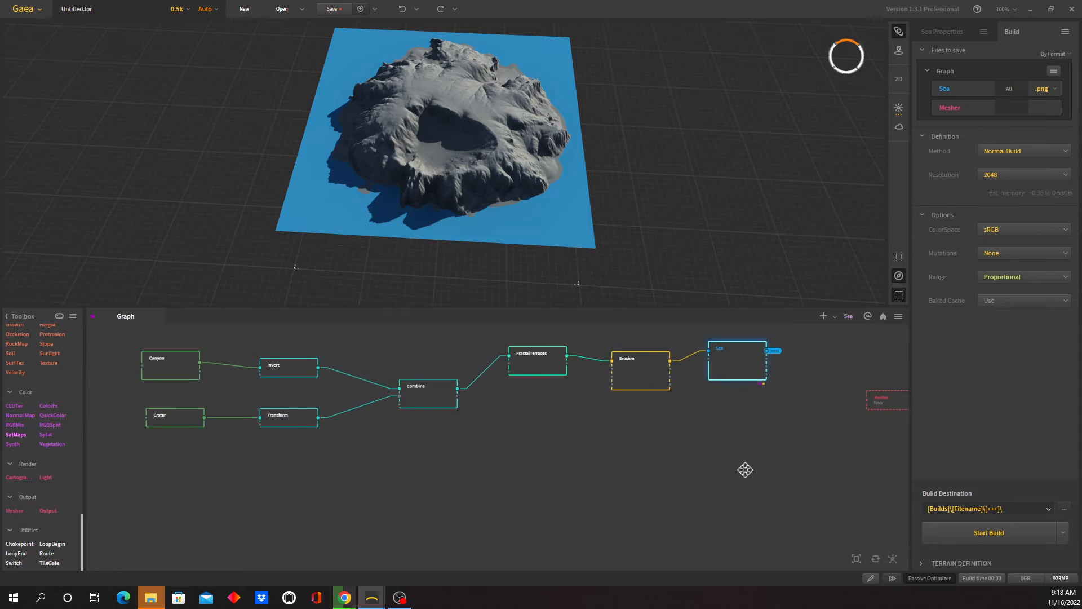
left_click_drag(875, 417, 285, 501)
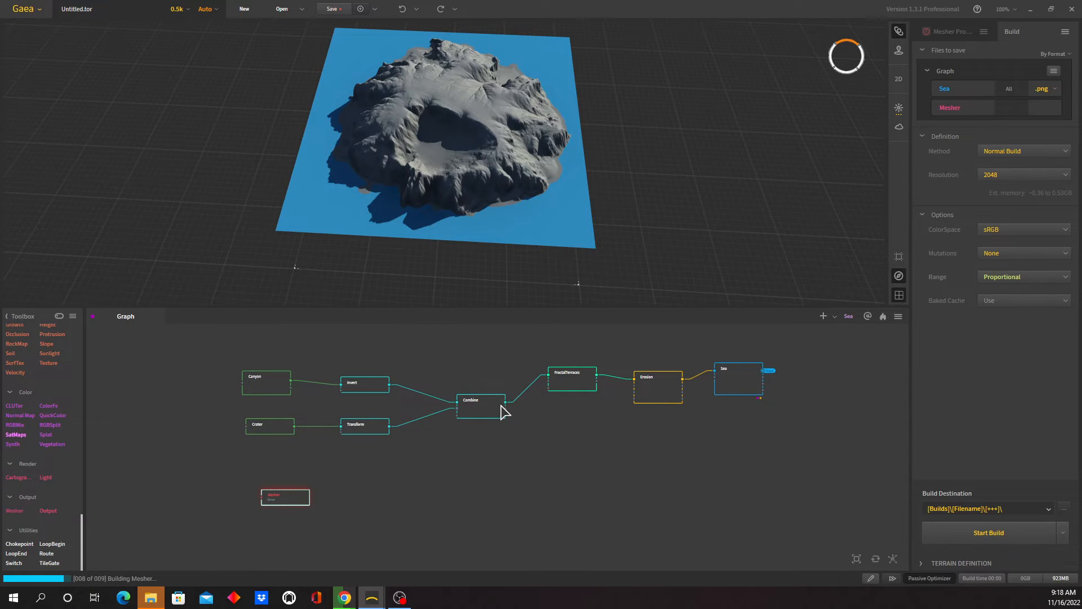
- Arrange the Combine, FractalTerraces, Erosion and Sea nodes closer together in a straight row
left_click_drag(483, 416, 447, 416)
left_click_drag(572, 385, 521, 413)
left_click_drag(664, 392, 616, 405)
left_click_drag(735, 382, 685, 413)
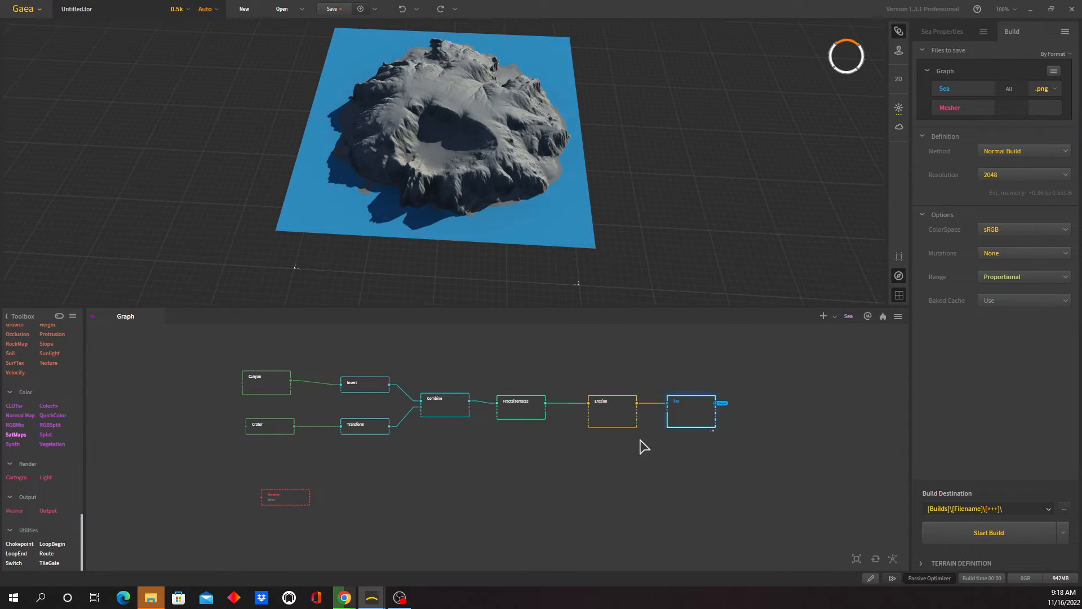
left_click_drag(279, 503, 264, 501)
middle_click_drag(340, 491, 488, 457)
scroll(488, 459, "down", 1)
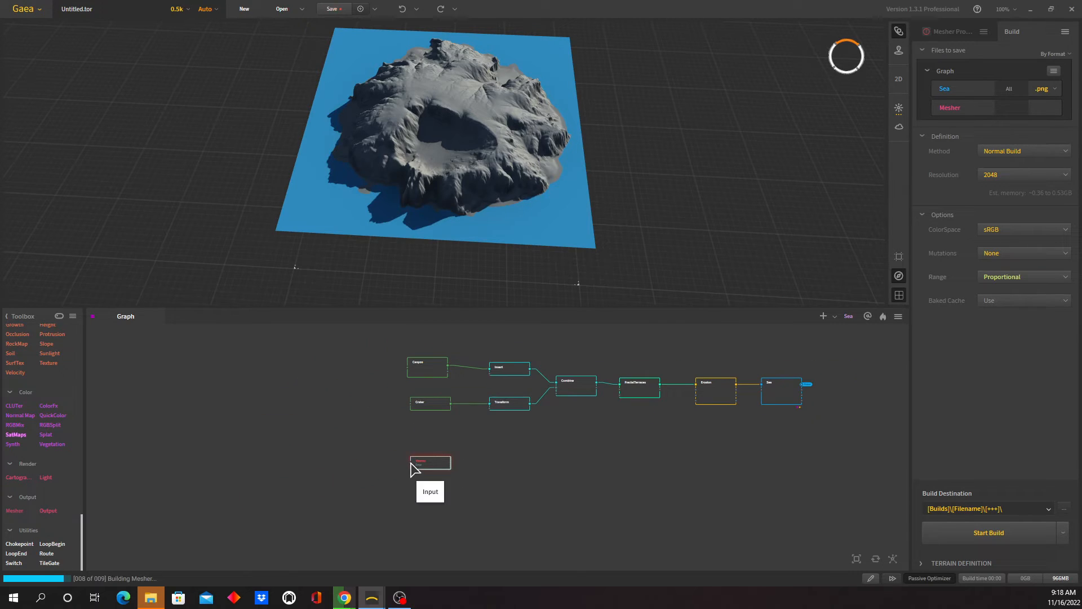
- Connect the Mesher node's input to the Sea portal
right_click(376, 463)
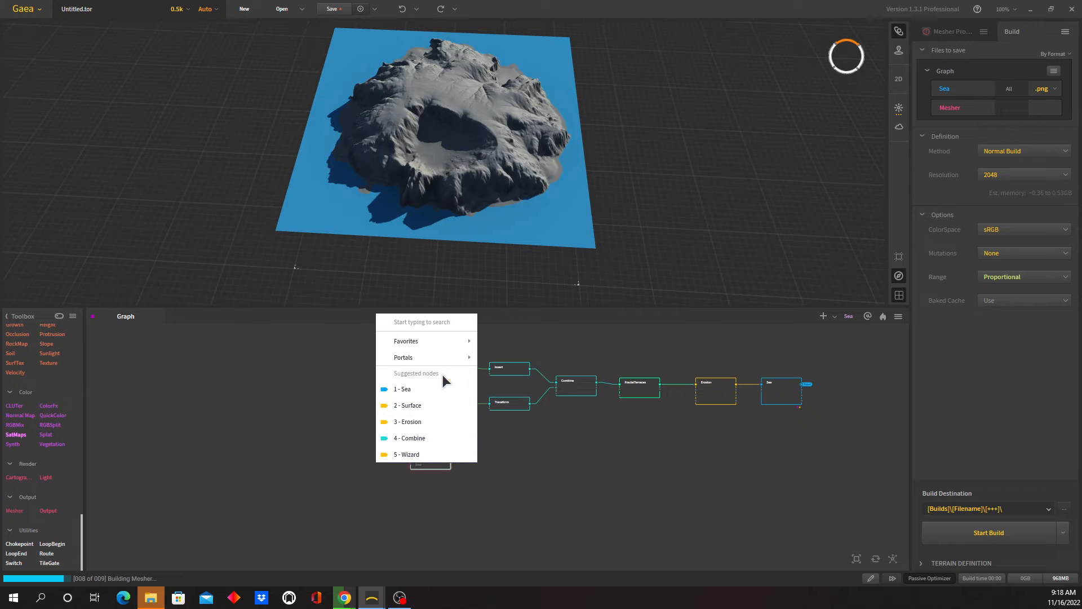
mouse_move(438, 361)
left_click(500, 373)
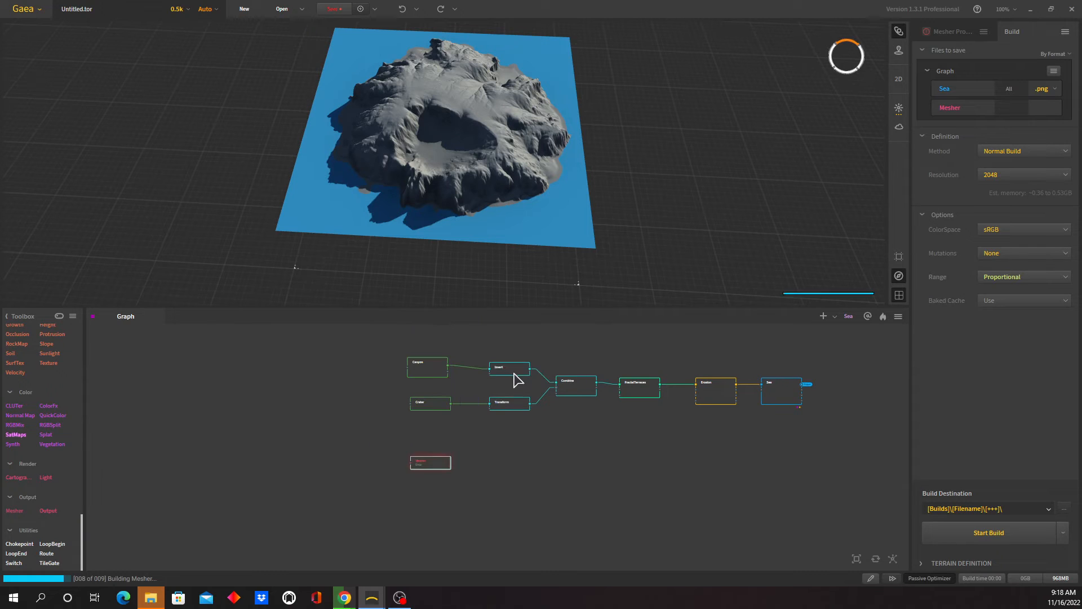
middle_click_drag(675, 460, 619, 472)
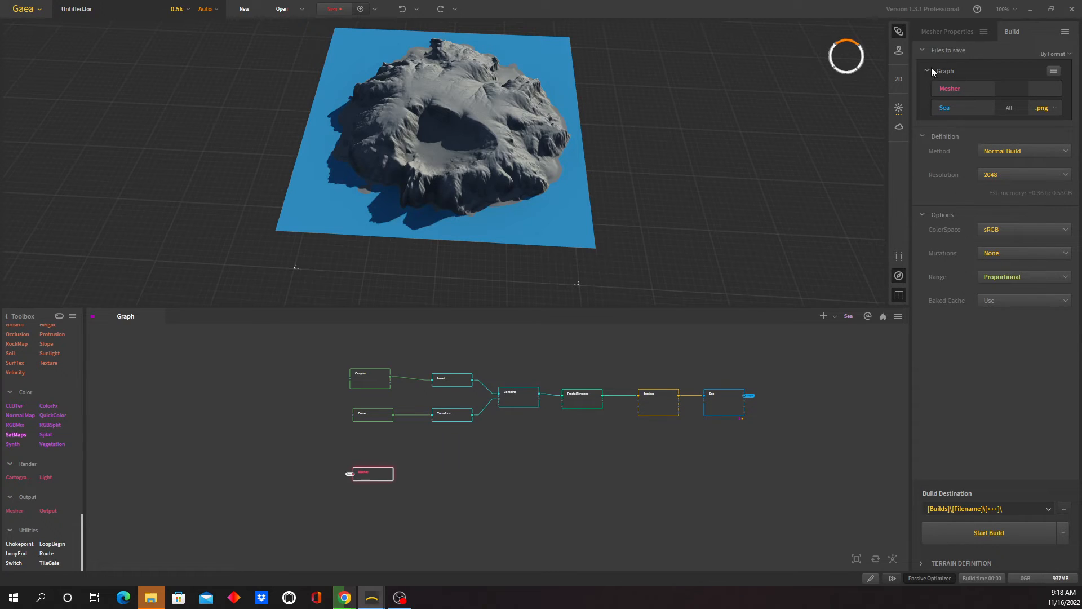
- Show the Mesher node's properties, then close the MUD_Ground.zip folder window and return to the maximized terrain editor
left_click(954, 34)
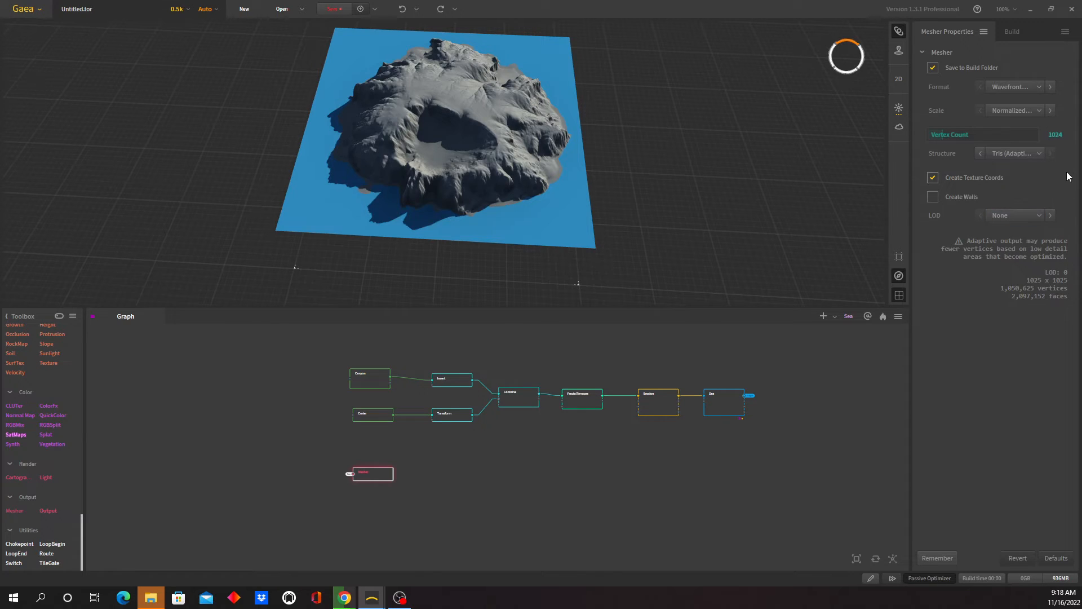
left_click(1053, 12)
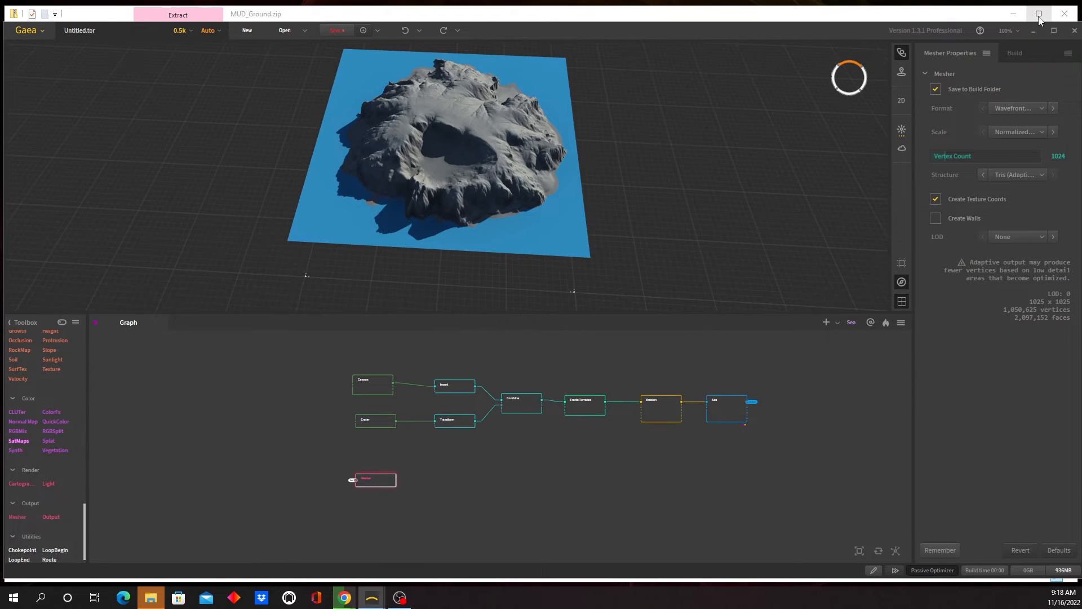
left_click(1033, 30)
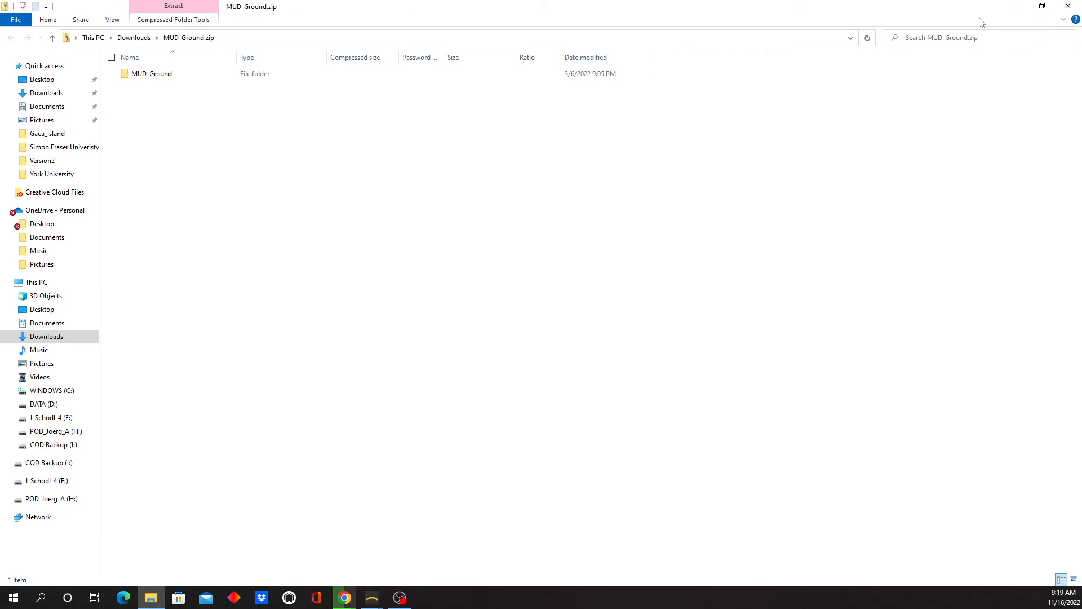
left_click(1068, 7)
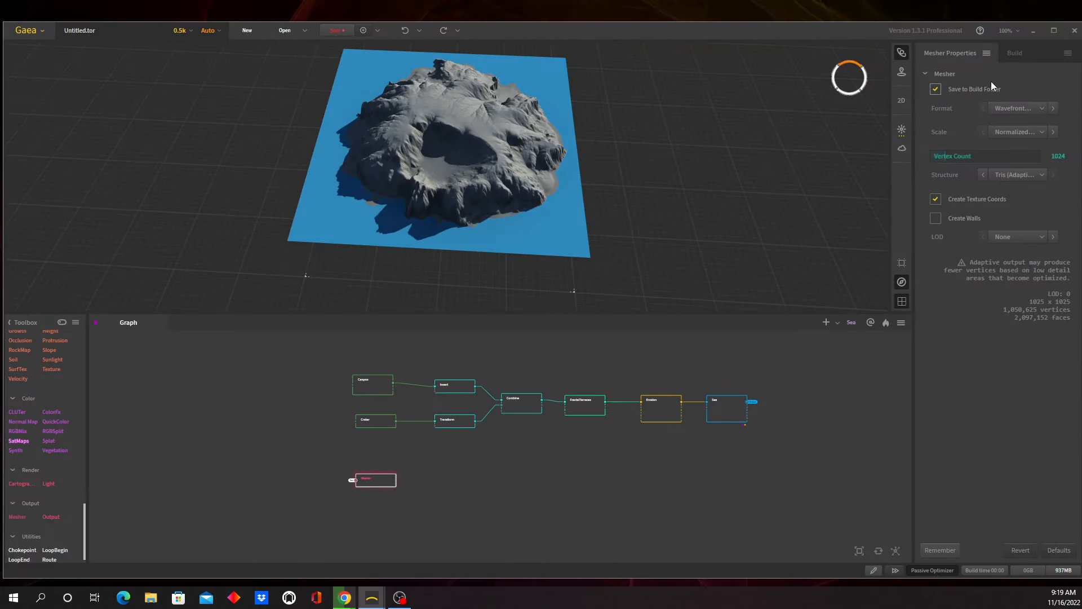
left_click(1054, 30)
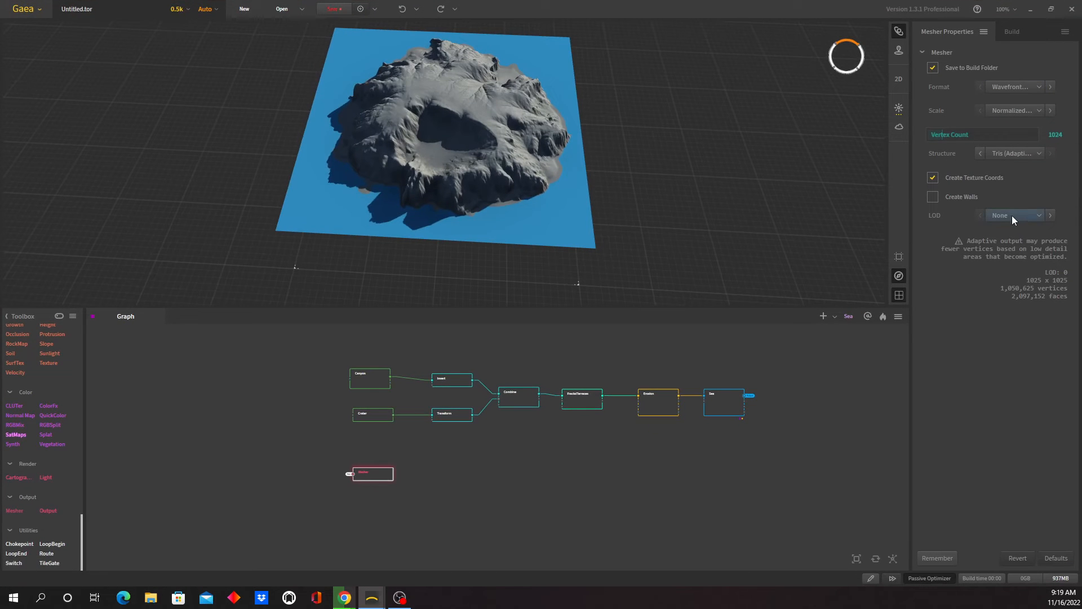
- Set the Mesher's vertex count to 4033 and its format to Wavefront OBJ, and return to the build settings
double_click(1060, 136)
type("4033")
key("Return")
left_click(1041, 89)
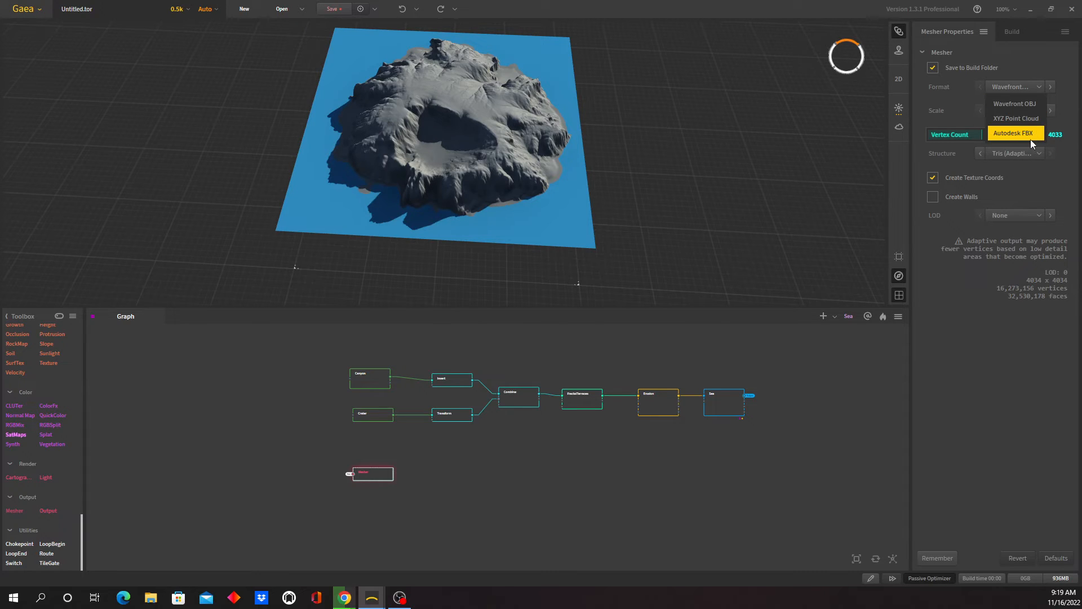
left_click(1022, 102)
left_click(1016, 31)
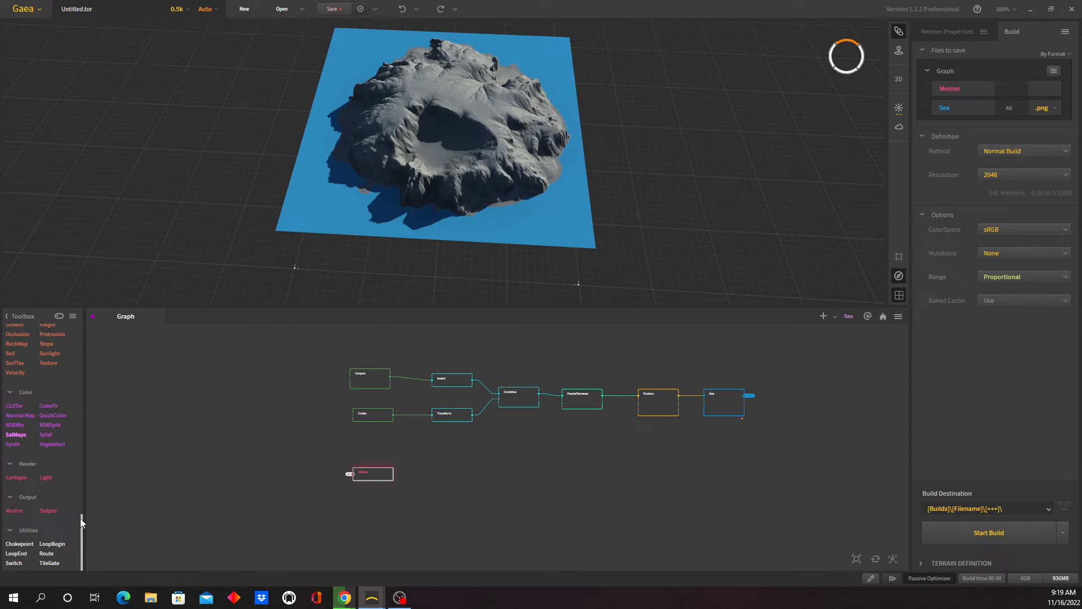
- Add a Snowfall node fed by the Sea portal and place it directly below the Mesher node
scroll(82, 520, "up", 3)
left_click_drag(81, 517, 81, 511)
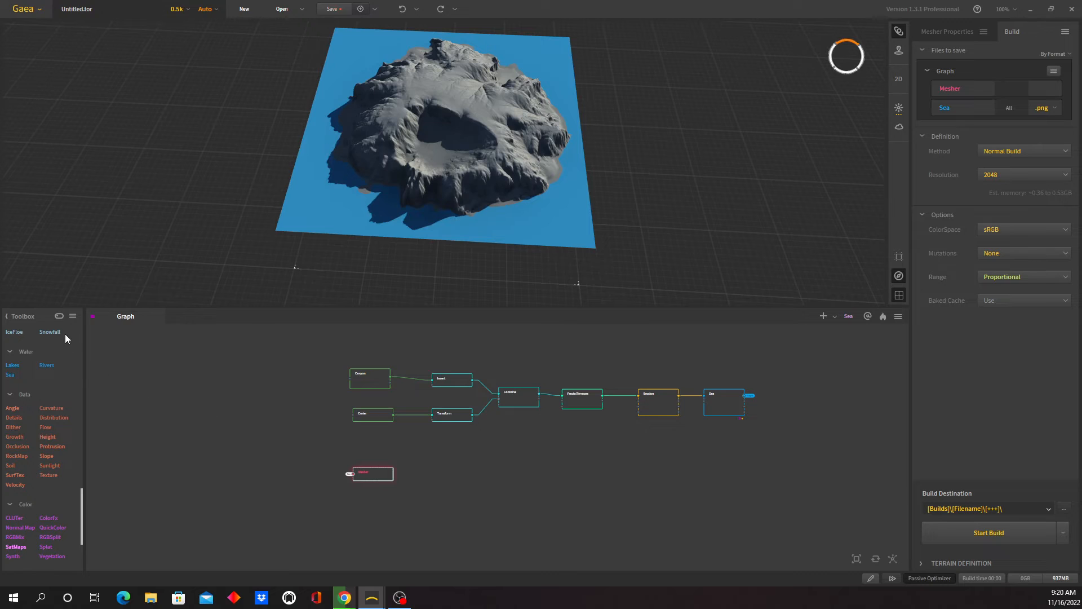
left_click_drag(57, 335, 437, 478)
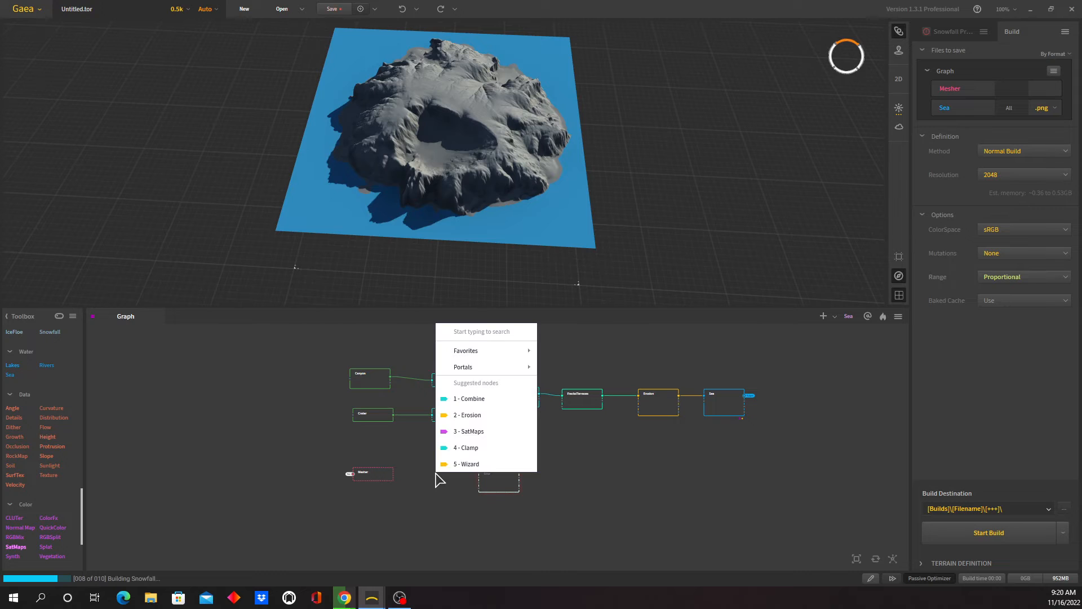
mouse_move(508, 368)
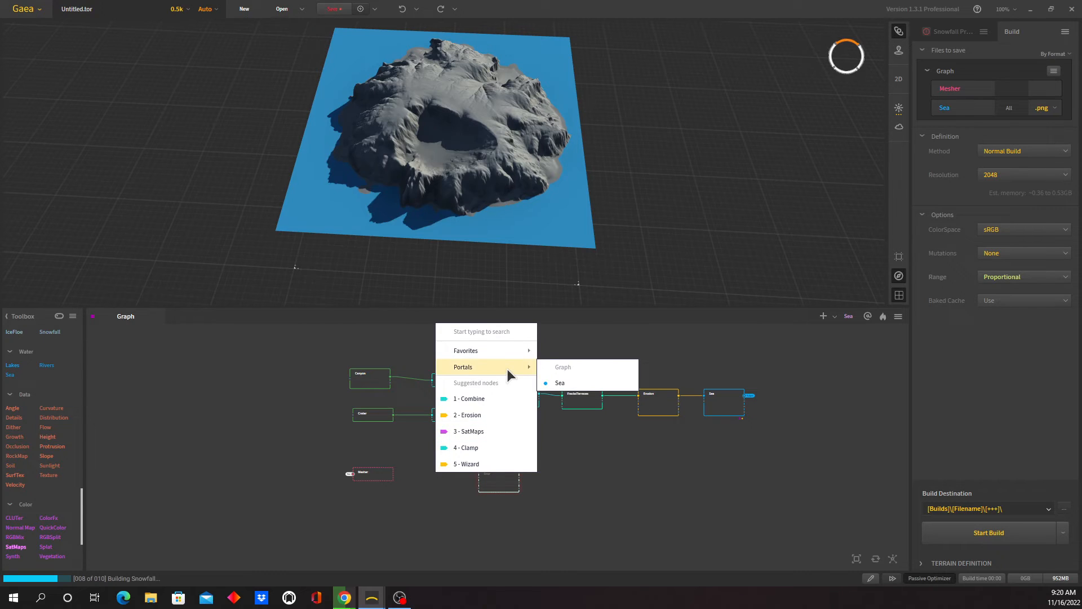
left_click(575, 380)
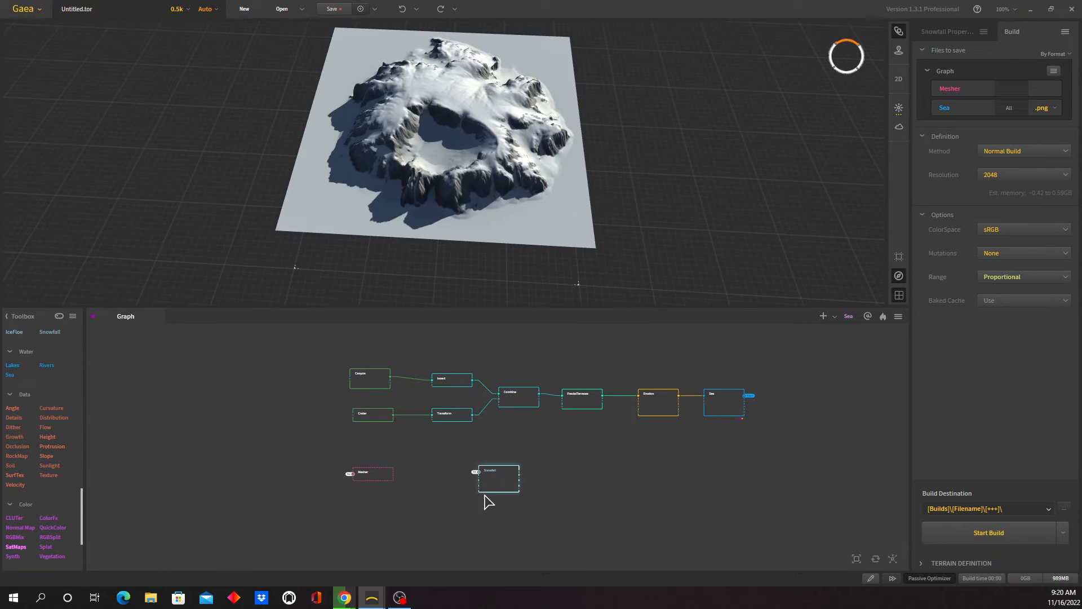
left_click_drag(503, 481, 366, 520)
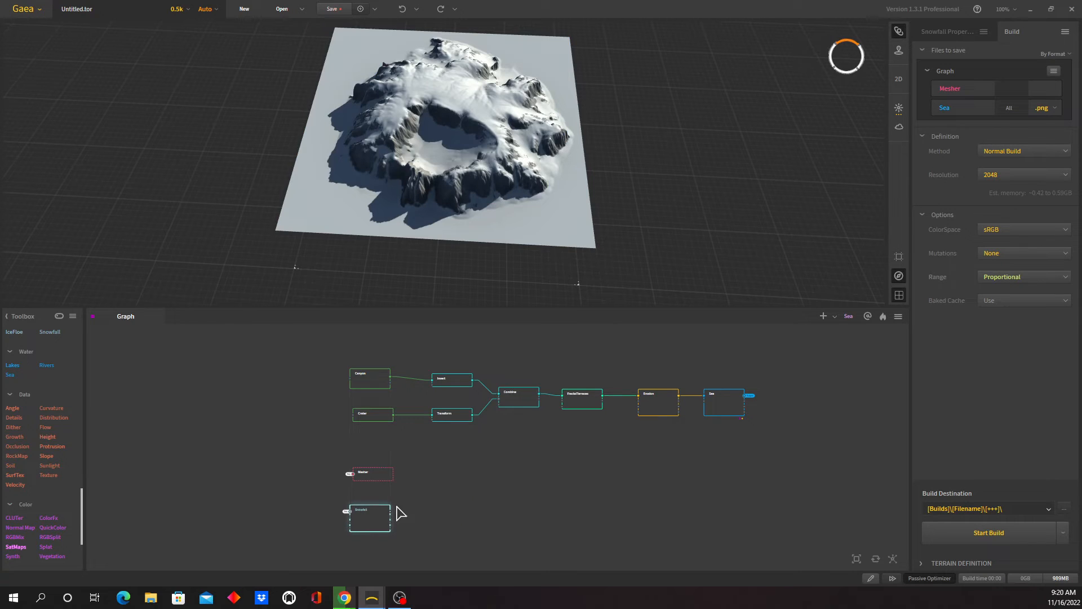
- Set the Snowfall node's duration to 16%, intensity to 15%, snow line to 64% and melt to 4%
left_click(952, 35)
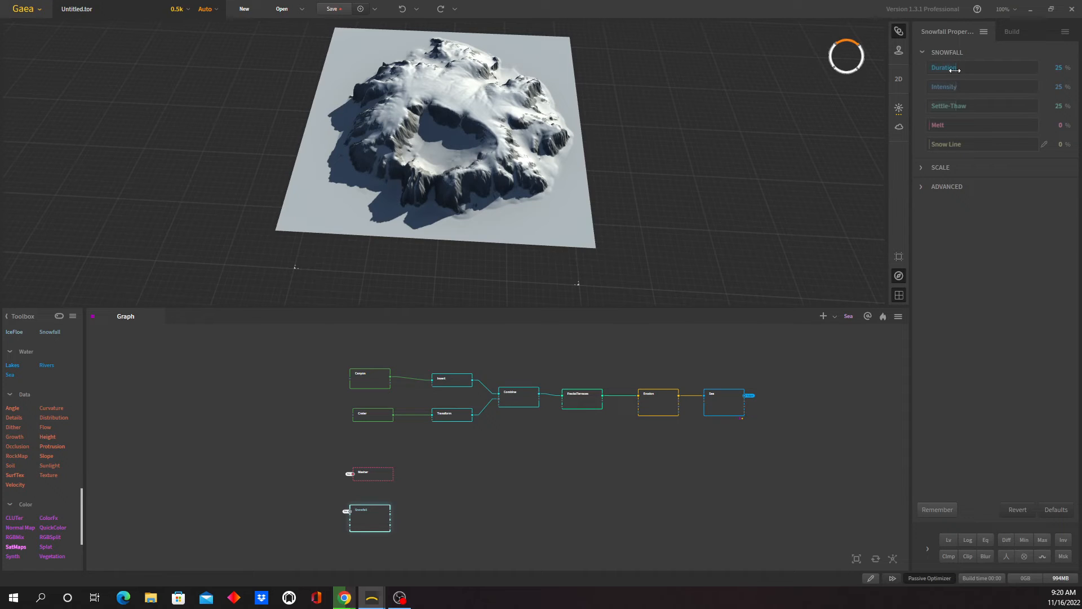
left_click_drag(954, 70, 945, 92)
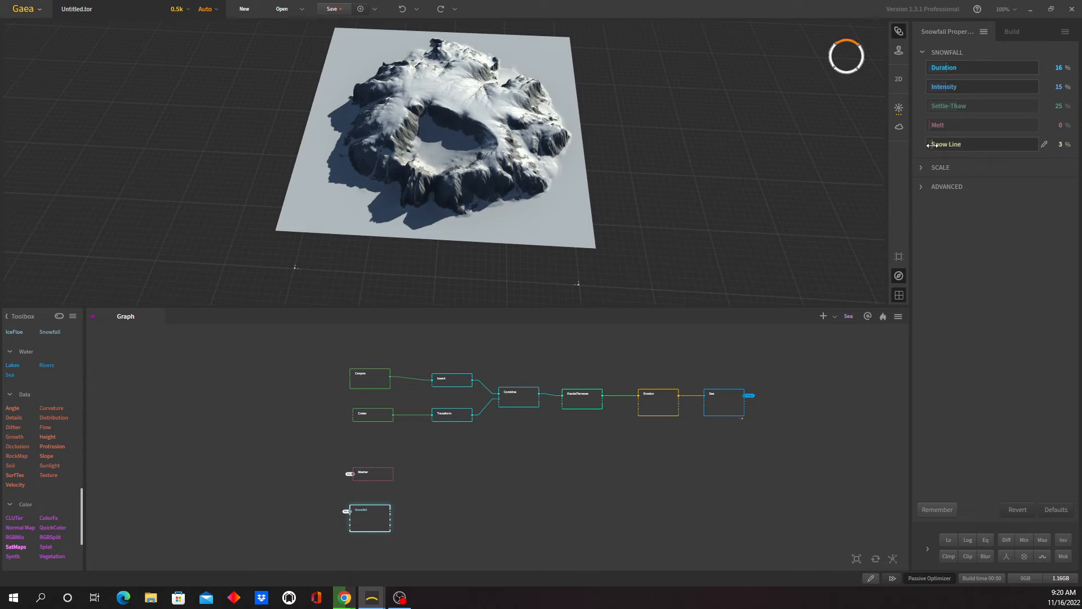
left_click_drag(928, 144, 973, 144)
left_click_drag(975, 145, 997, 147)
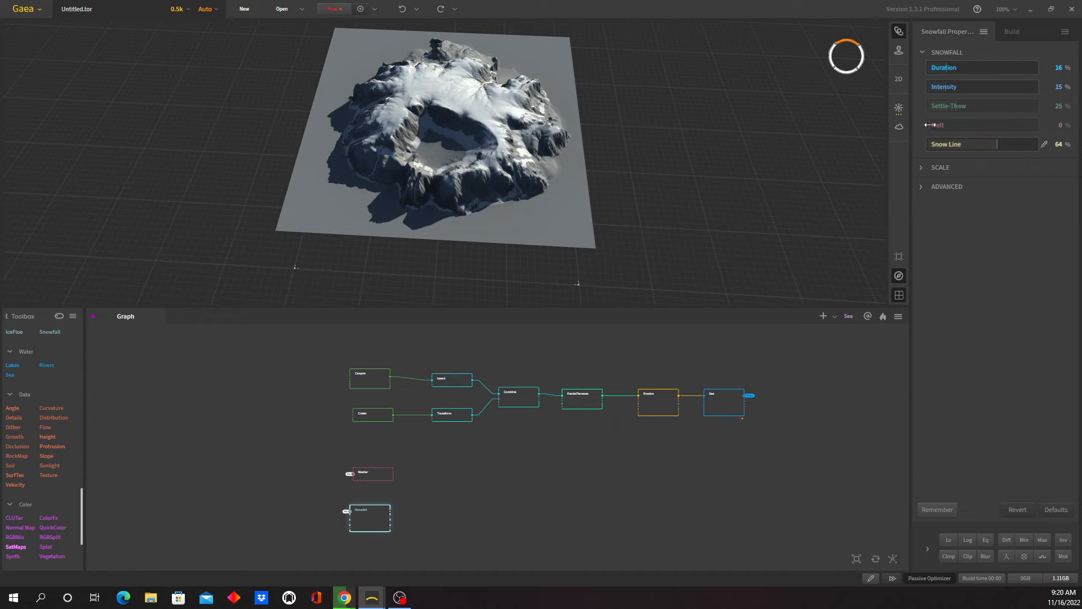
left_click_drag(930, 124, 934, 125)
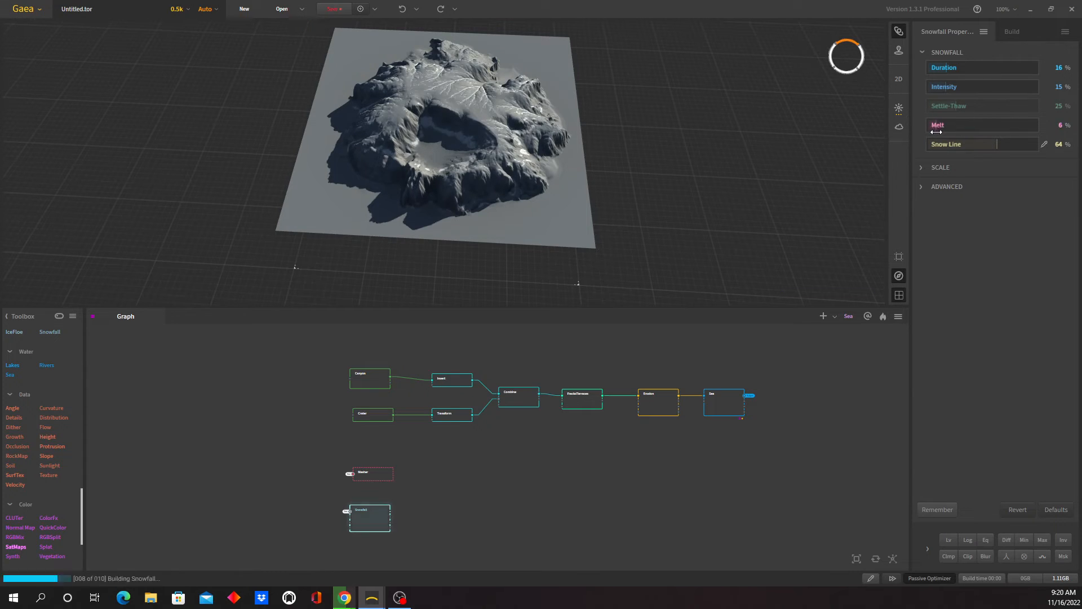
left_click_drag(936, 131, 935, 134)
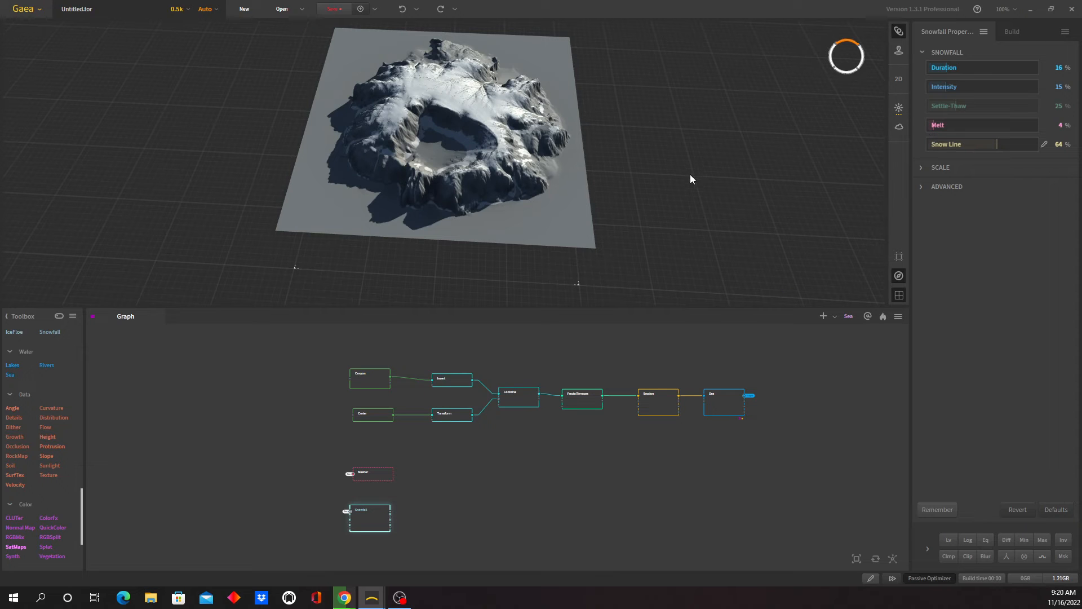
left_click_drag(463, 207, 497, 228)
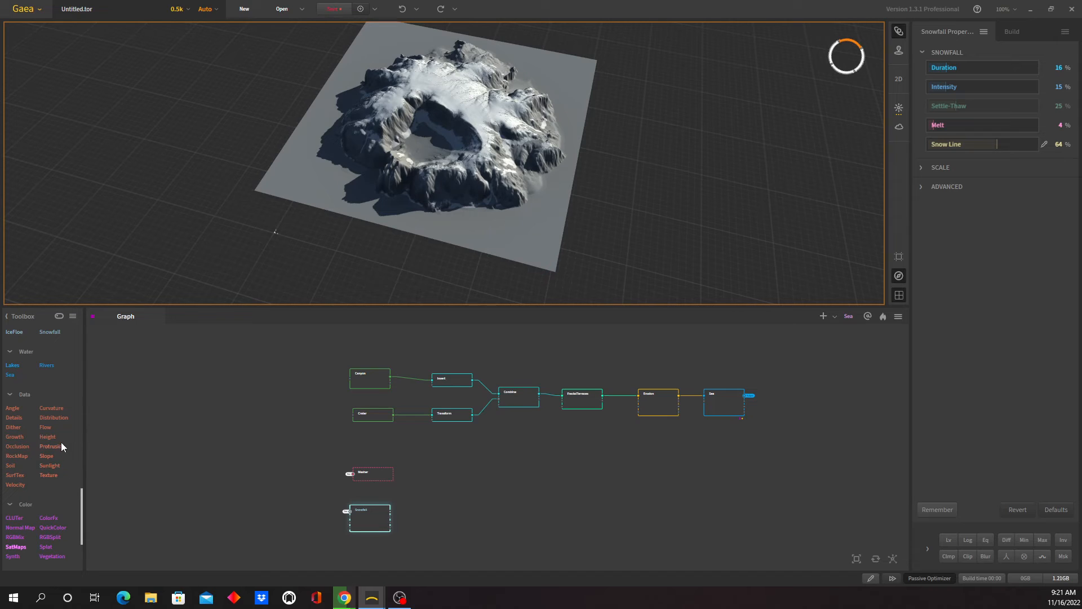
- Add an Angle node to the graph beside the Mesher node and connect its input to the Sea portal
left_click_drag(20, 407, 453, 494)
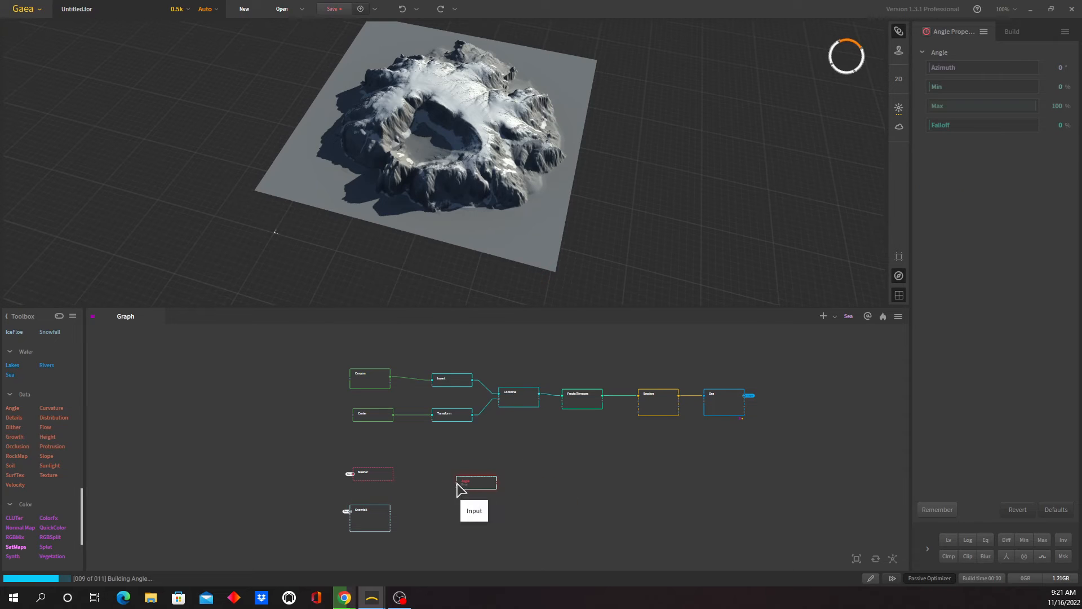
right_click(430, 485)
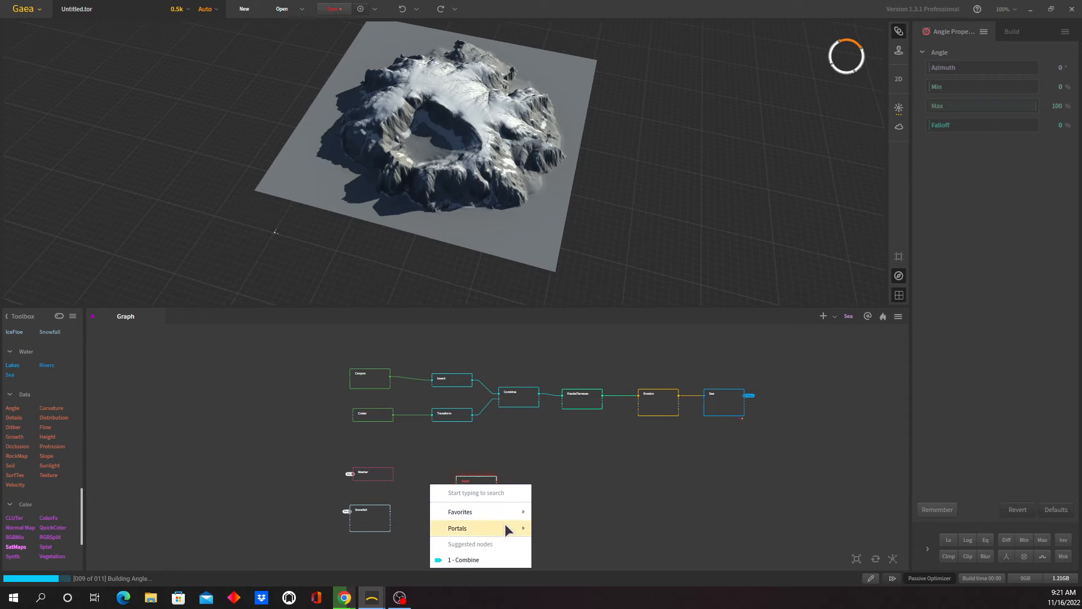
mouse_move(504, 526)
left_click(560, 543)
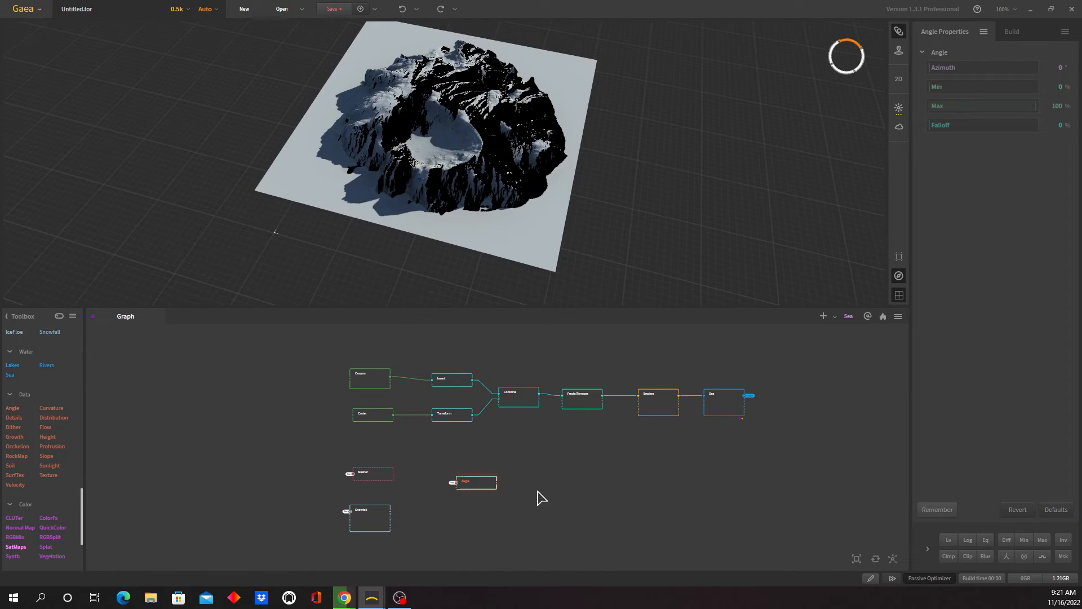
- Set the Angle node's azimuth to 35° and check the mask on the terrain from several sides
left_click_drag(491, 150, 506, 131)
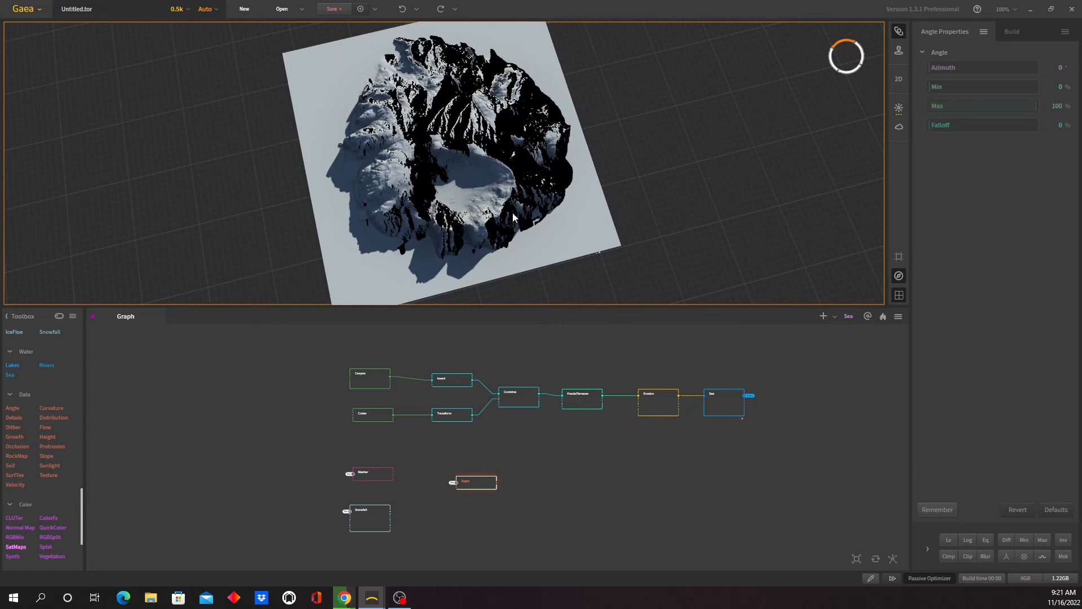
left_click_drag(513, 217, 495, 223)
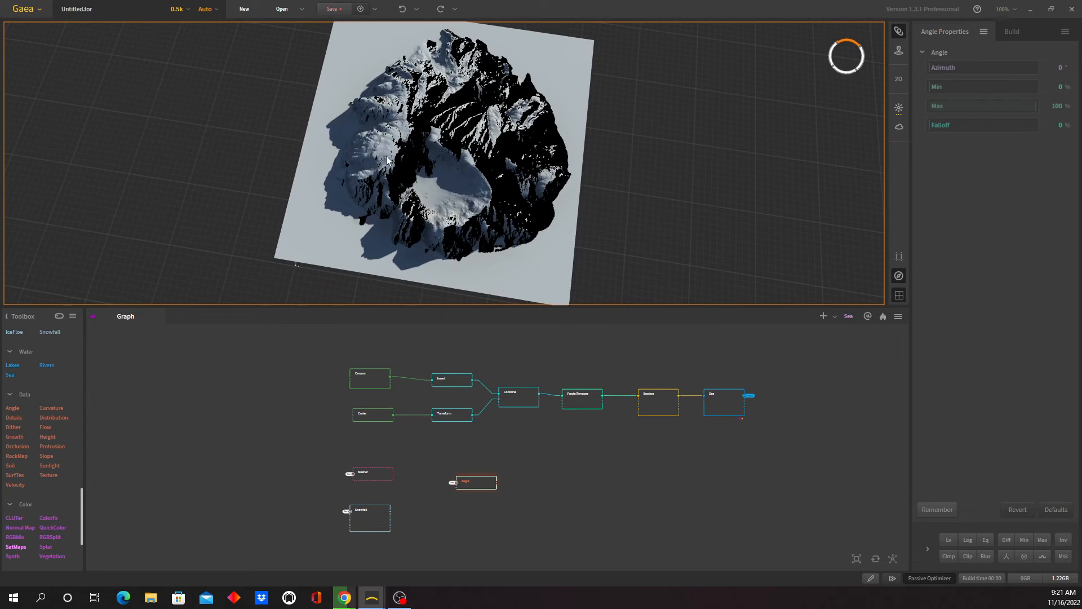
left_click_drag(429, 196, 435, 221)
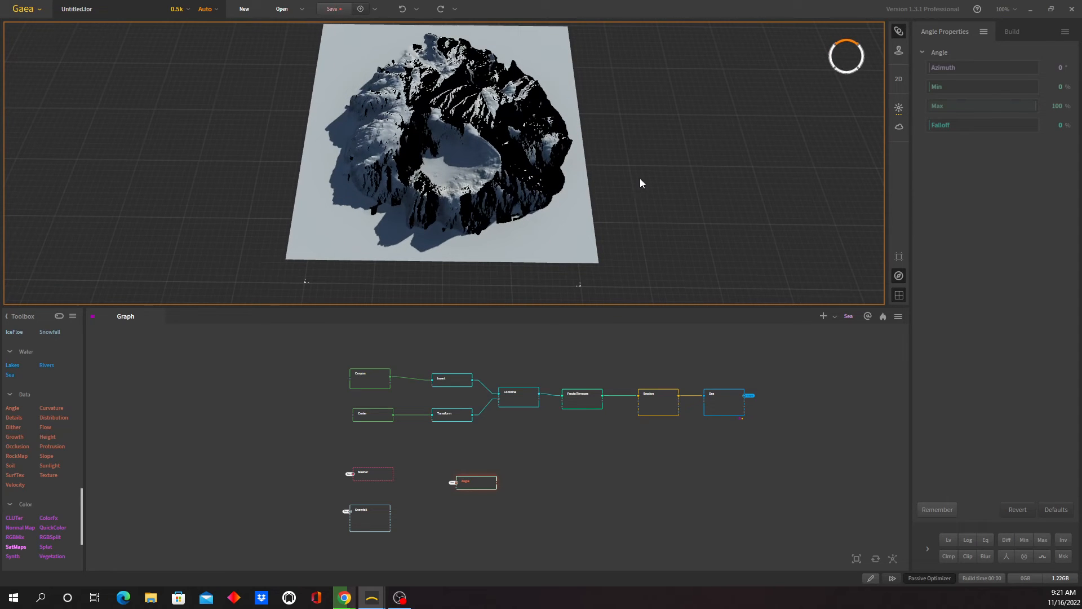
mouse_move(931, 69)
left_mouse_down()
mouse_move(974, 73)
mouse_move(940, 82)
left_mouse_up()
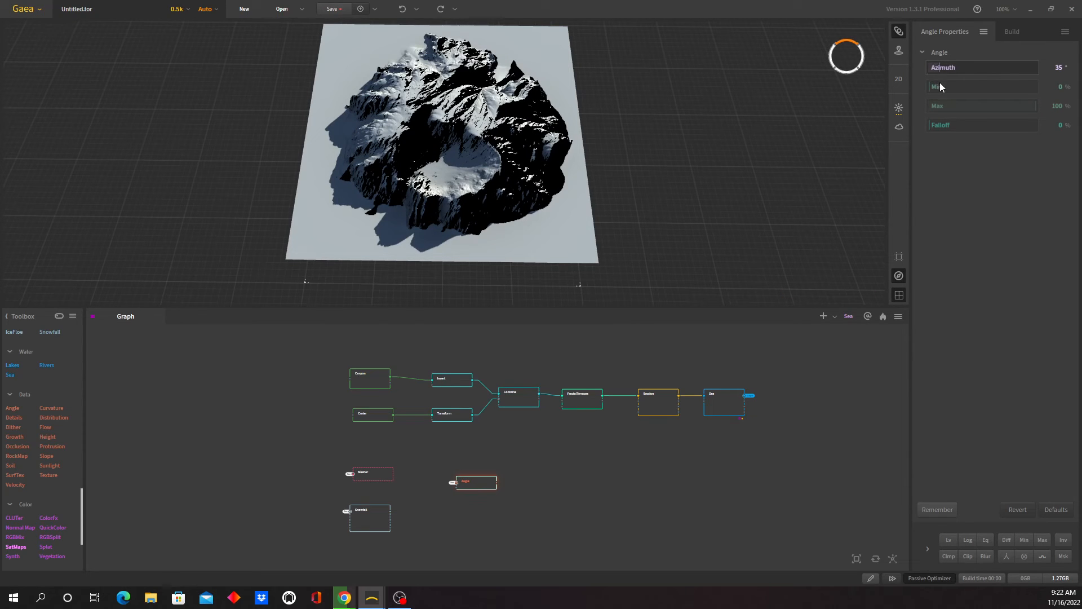
left_click_drag(440, 224, 509, 258)
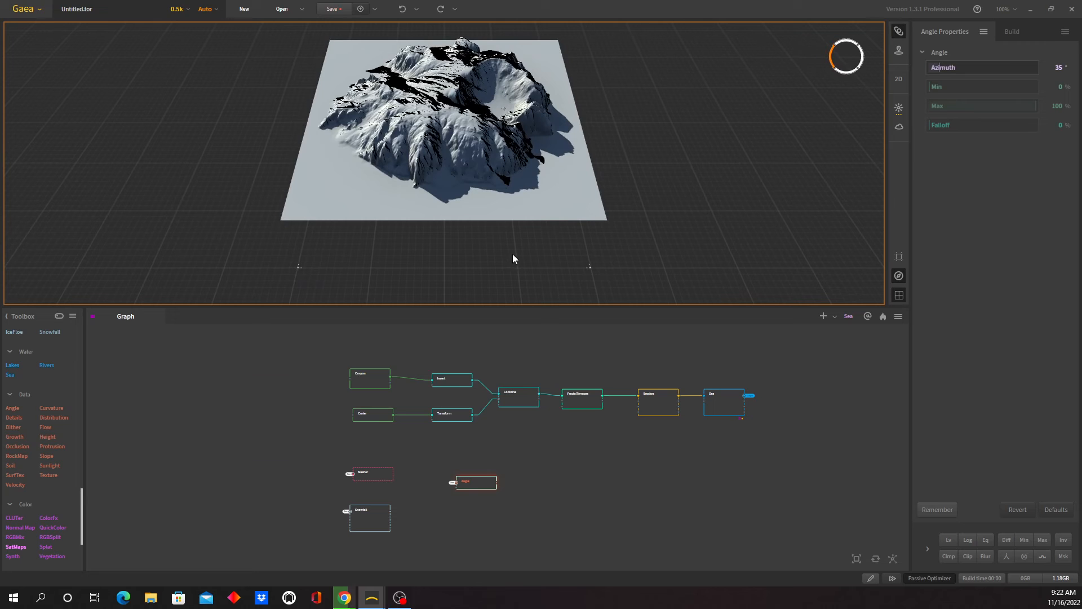
mouse_move(477, 184)
left_mouse_down()
mouse_move(456, 194)
mouse_move(479, 196)
left_mouse_up()
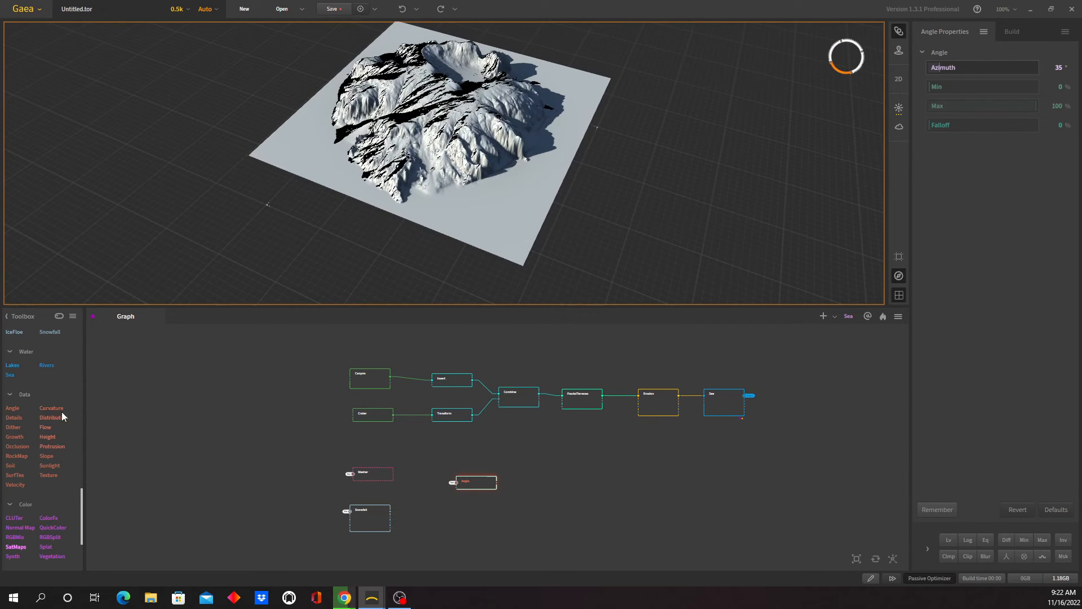
- Add a Flow node to the graph below the Angle node and connect its input to the Sea portal
left_click_drag(44, 432, 441, 520)
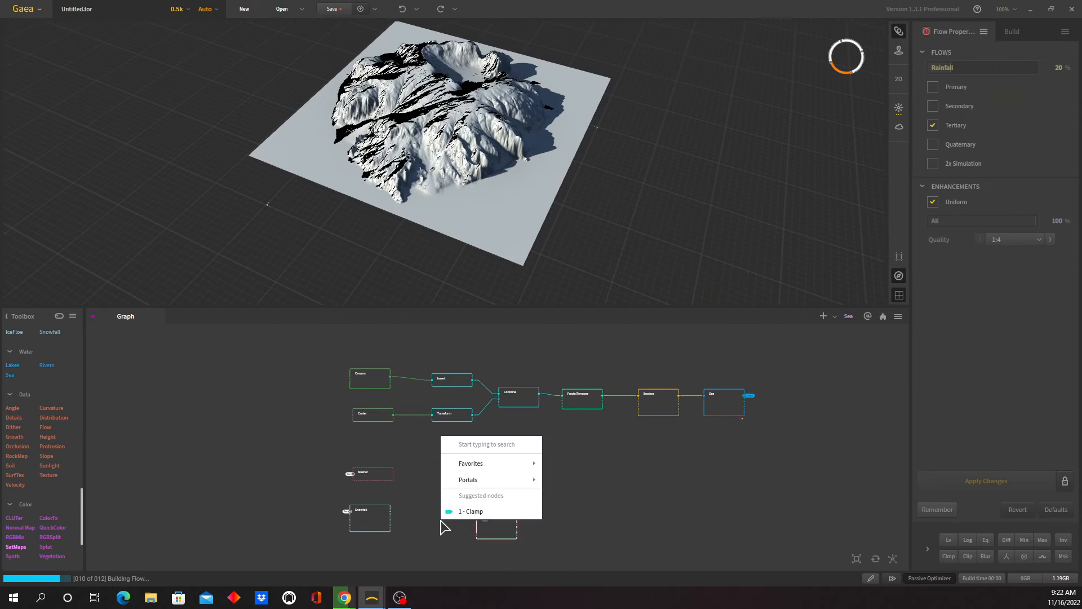
mouse_move(519, 482)
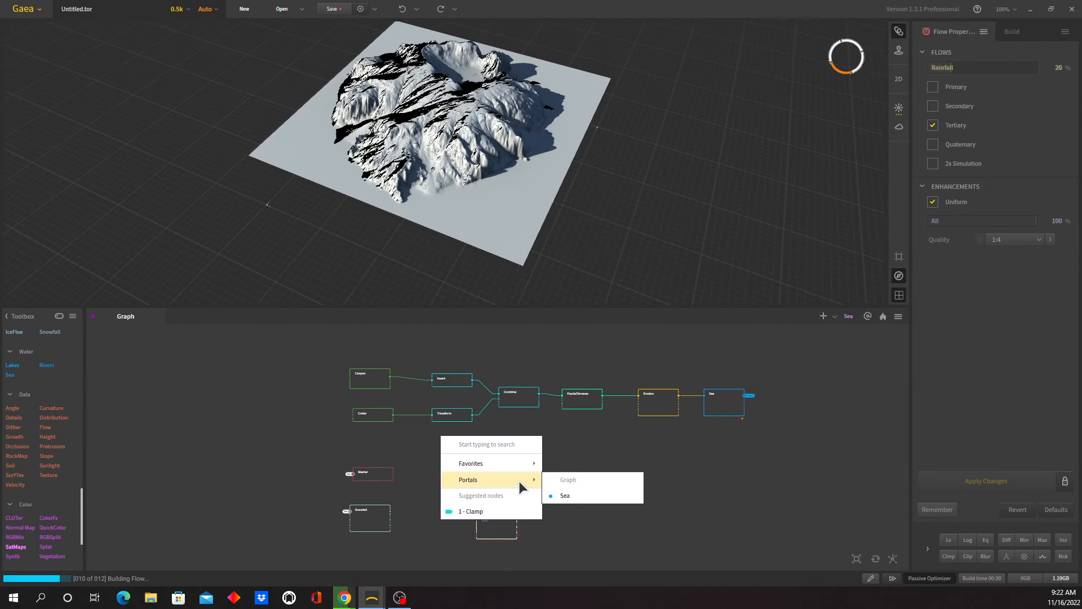
left_click(576, 496)
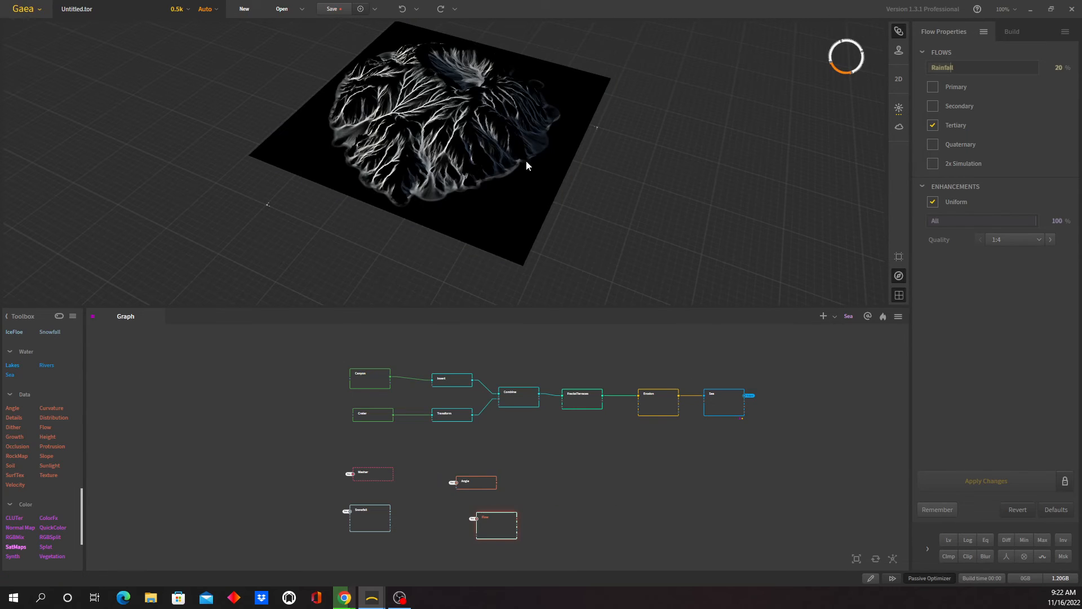
- Inspect the Flow node's mask around the island and set its rainfall to 39%
left_click_drag(526, 160, 599, 153)
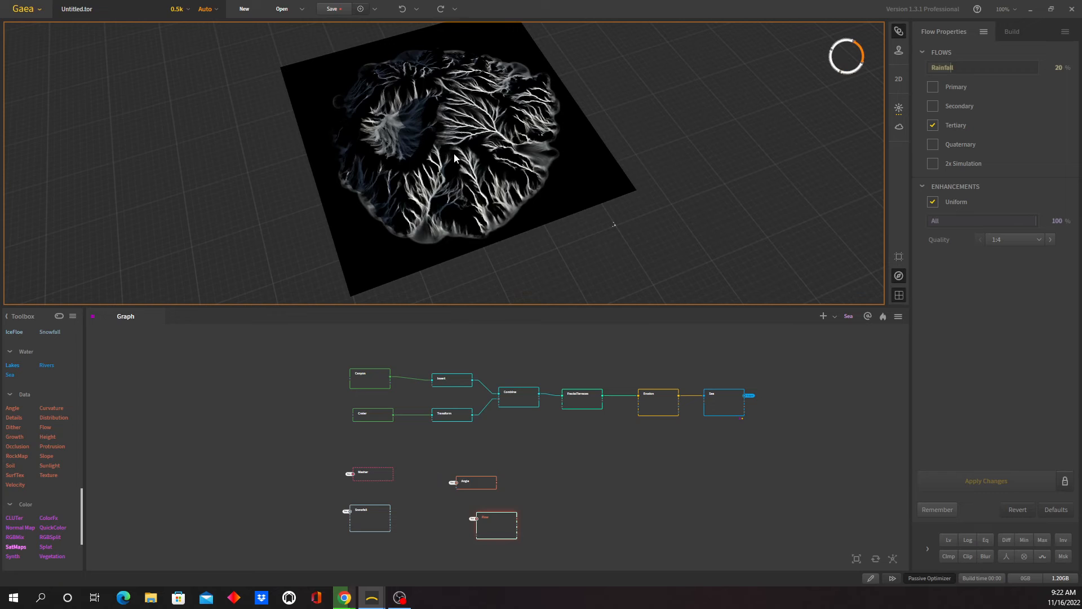
left_click_drag(455, 200, 487, 167)
left_click_drag(421, 96, 482, 155)
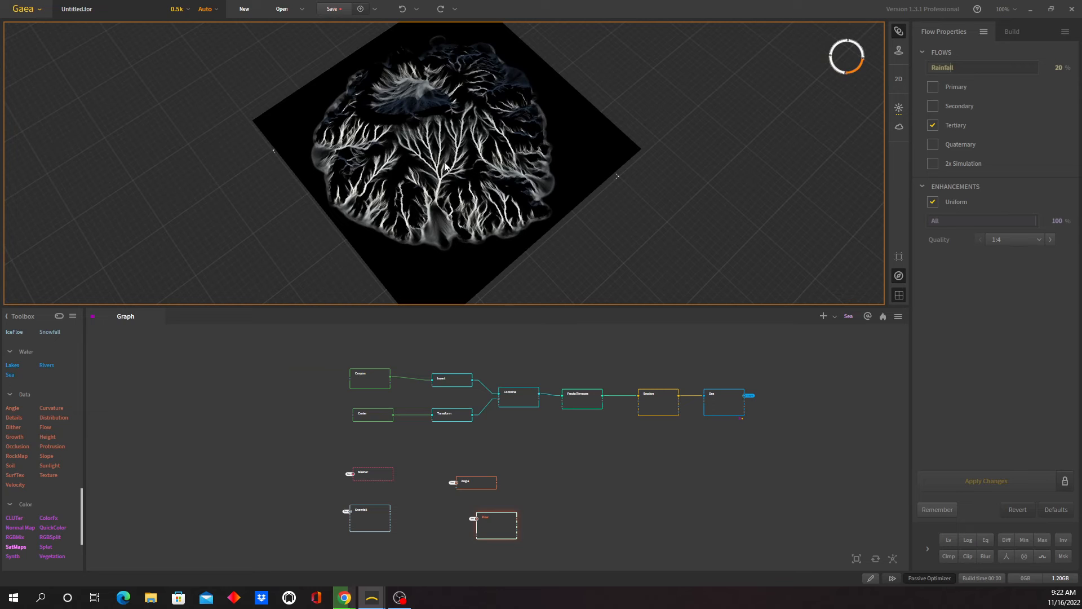
mouse_move(478, 207)
left_mouse_down()
mouse_move(551, 213)
mouse_move(551, 223)
mouse_move(577, 215)
mouse_move(503, 221)
mouse_move(492, 212)
left_mouse_up()
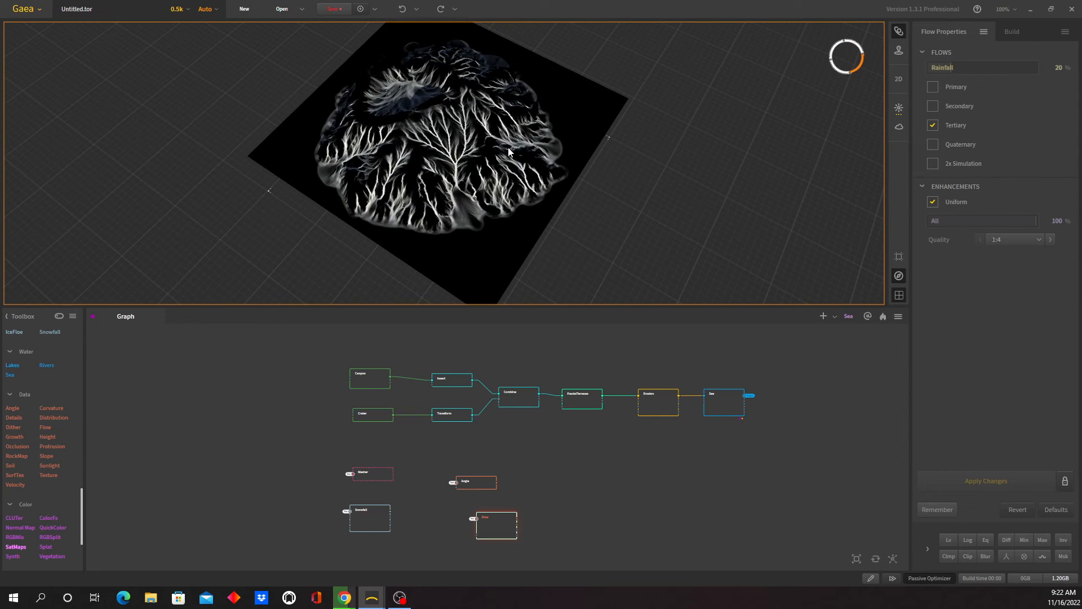
left_click_drag(522, 173, 560, 184)
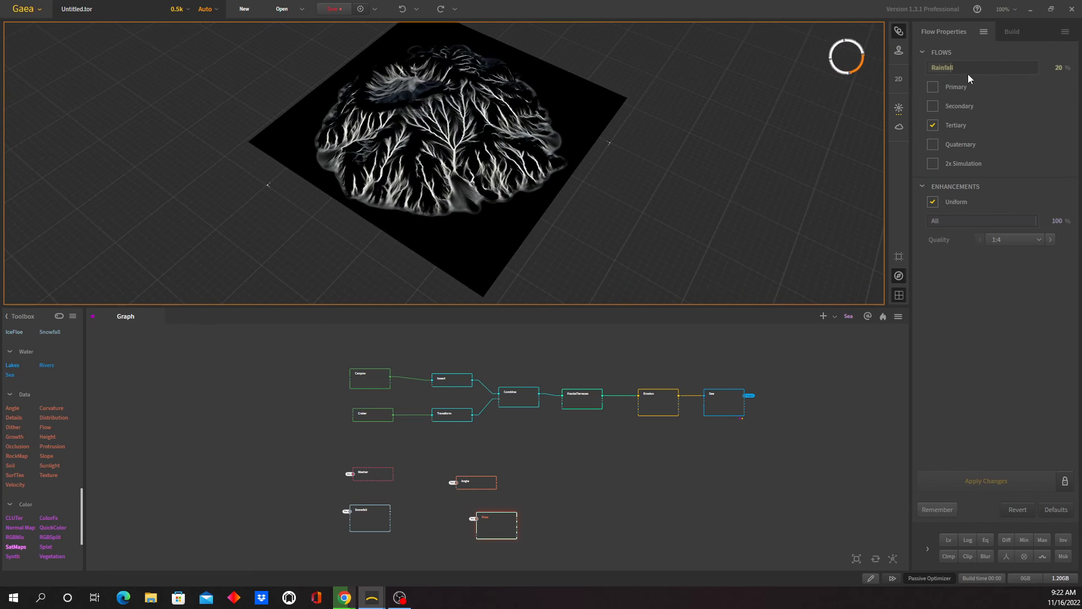
left_click_drag(950, 66, 970, 67)
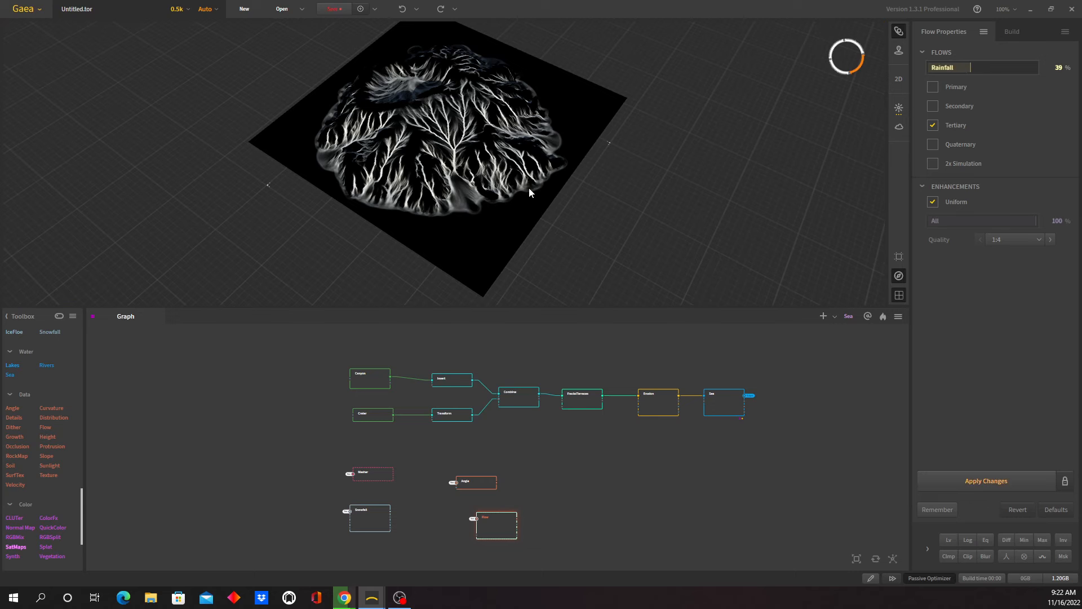
- Line up the Flow node beside the Snowfall node and the Angle node beside the Mesher node in the graph
left_click_drag(505, 194, 568, 254)
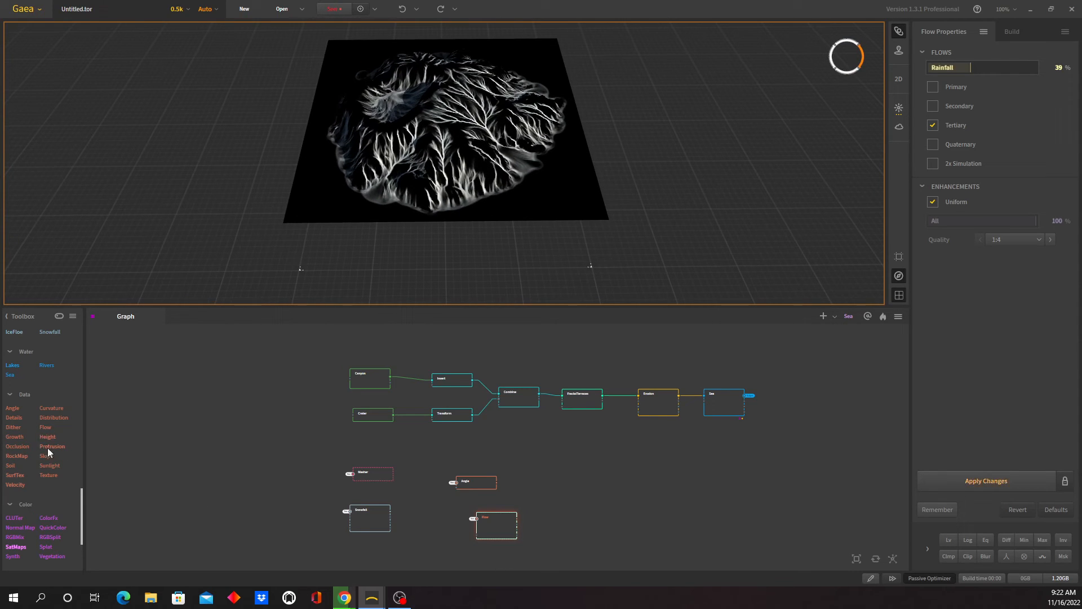
left_click_drag(502, 529, 468, 522)
left_click_drag(478, 483, 465, 475)
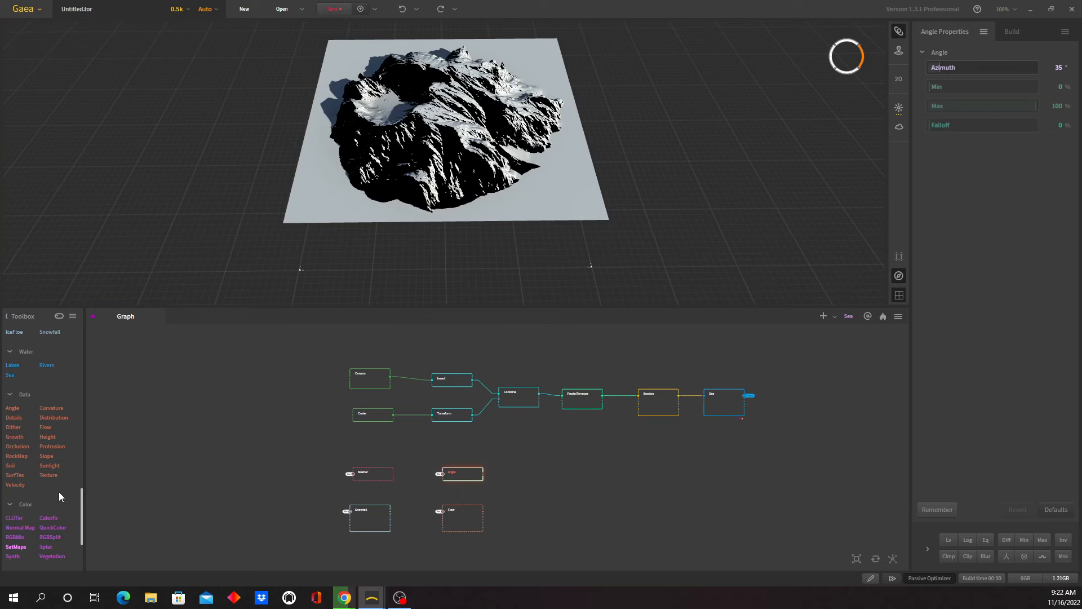
- Add a Texture node in the free area beside the Angle node and connect its input to the Sea portal
left_click_drag(48, 476, 622, 483)
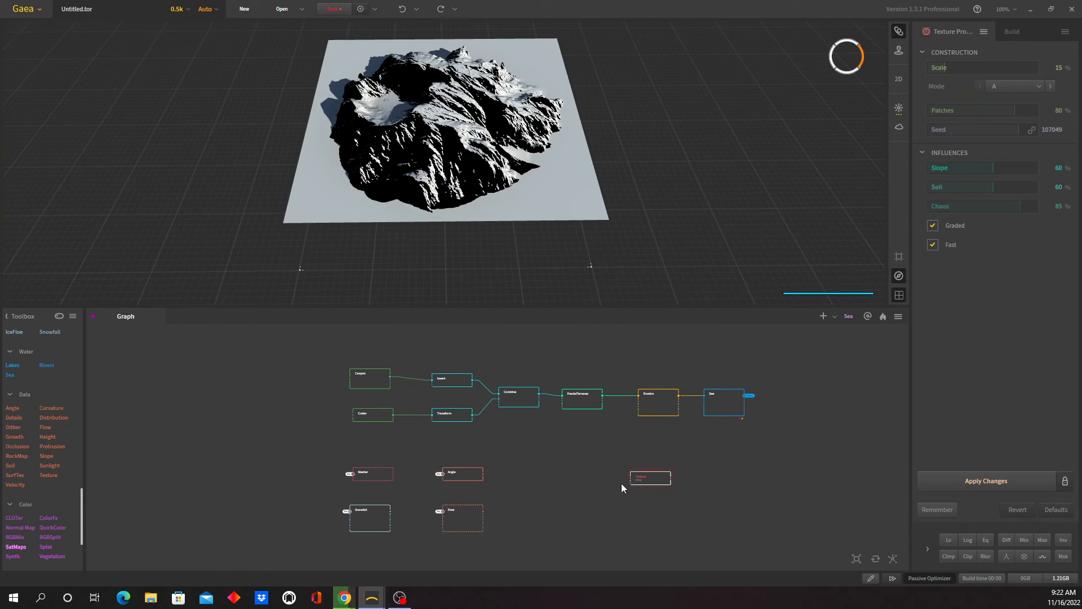
right_click(569, 483)
mouse_move(623, 372)
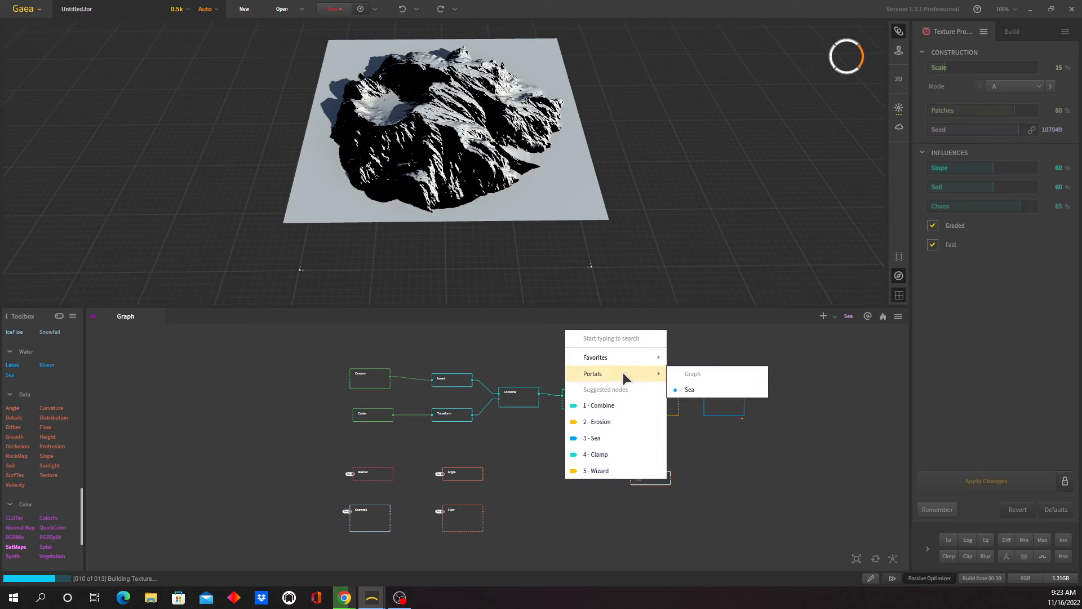
left_click(689, 389)
left_click_drag(649, 481, 582, 489)
left_click_drag(386, 172, 456, 188)
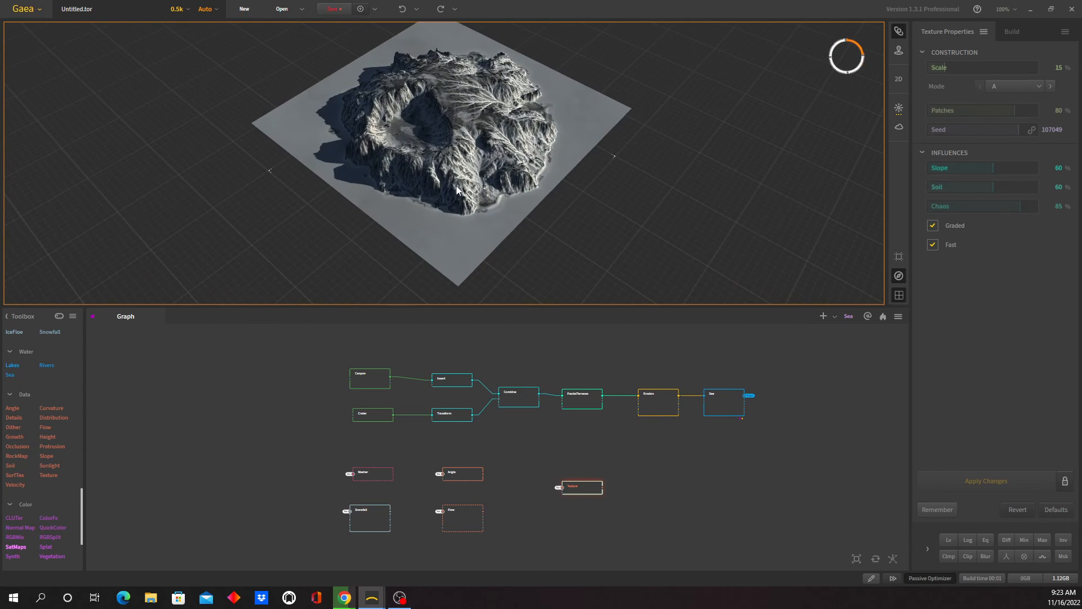
- Add a SatMaps node beside the Texture node and feed it with the Texture node's output
left_click_drag(17, 550, 704, 490)
left_click_drag(602, 488, 702, 486)
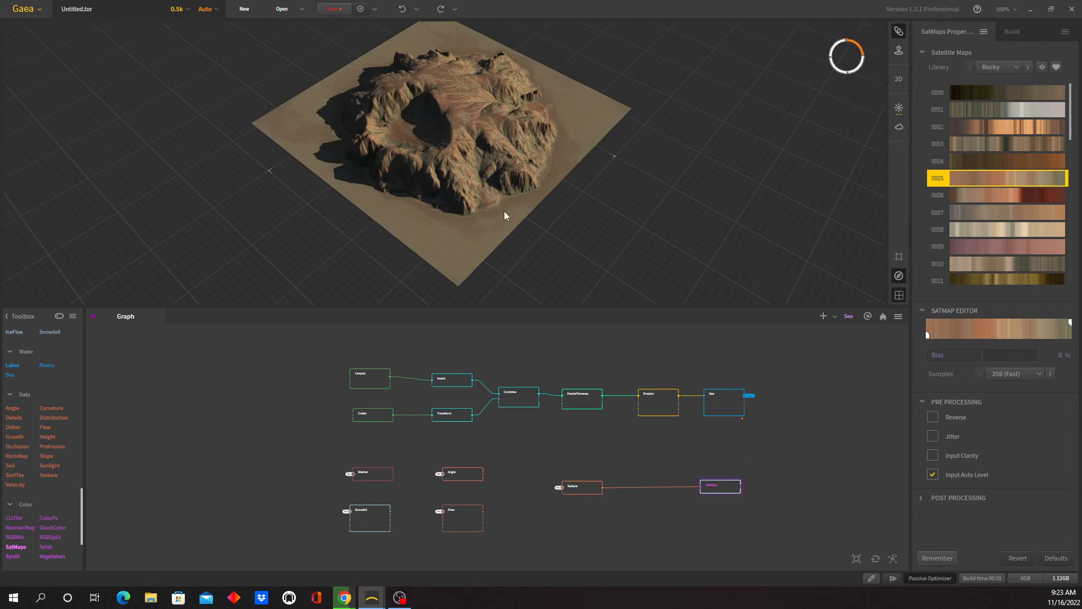
left_click_drag(455, 203, 592, 177)
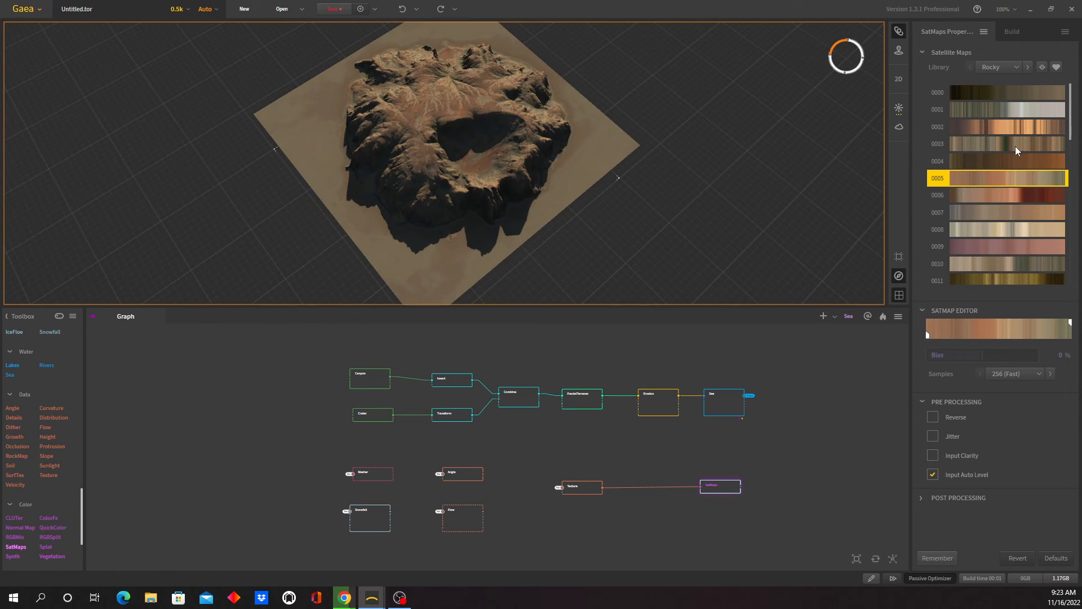
- Try satellite maps 0010, 0002 and 0005 from the Rocky library on the terrain, checking the last one with Reverse
left_click(1014, 66)
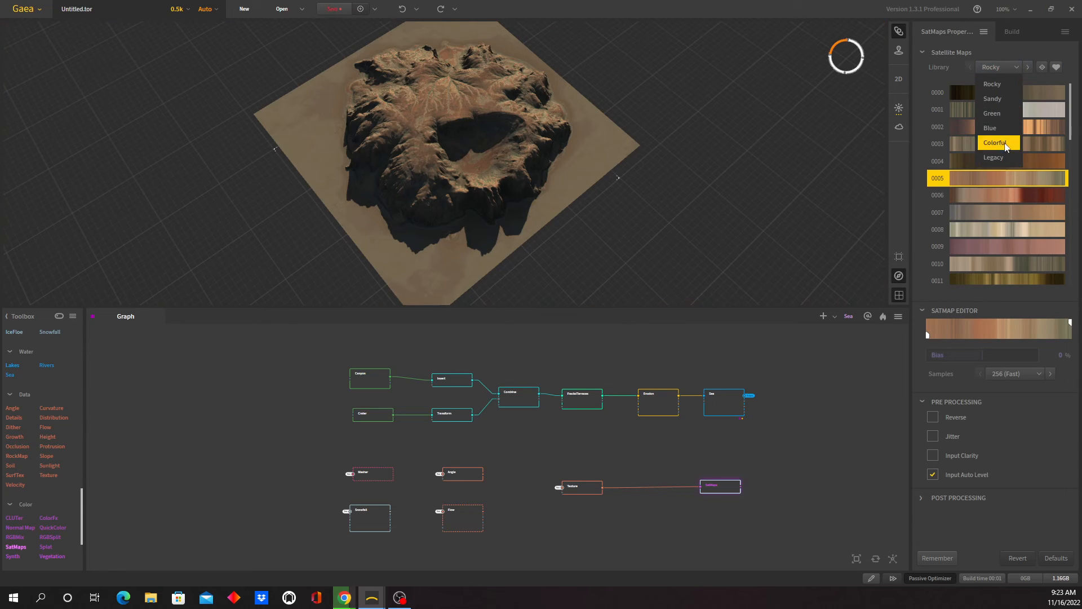
left_click(1008, 86)
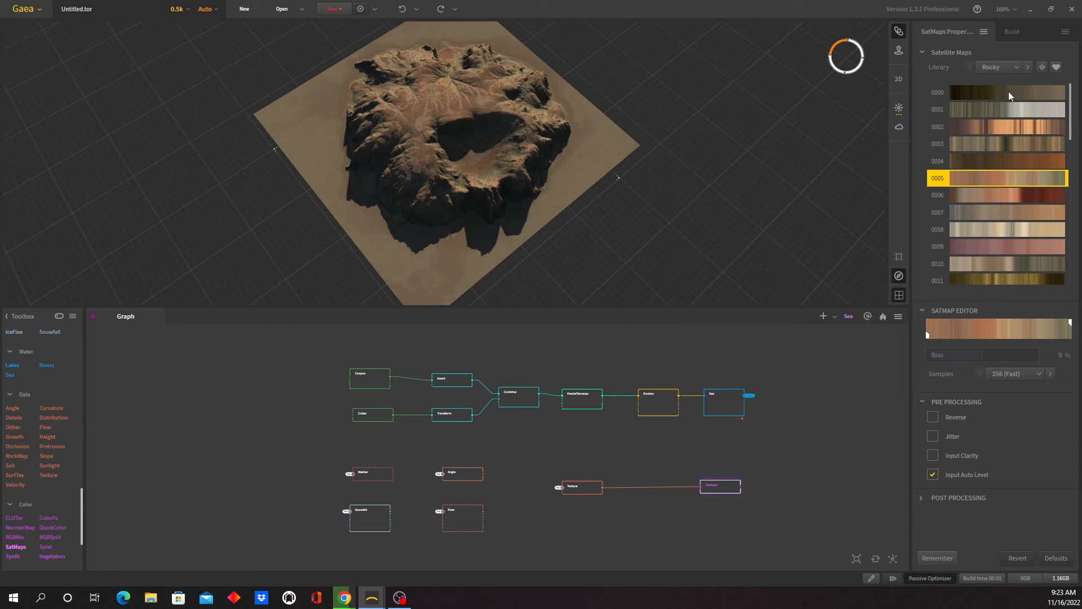
left_click(1033, 262)
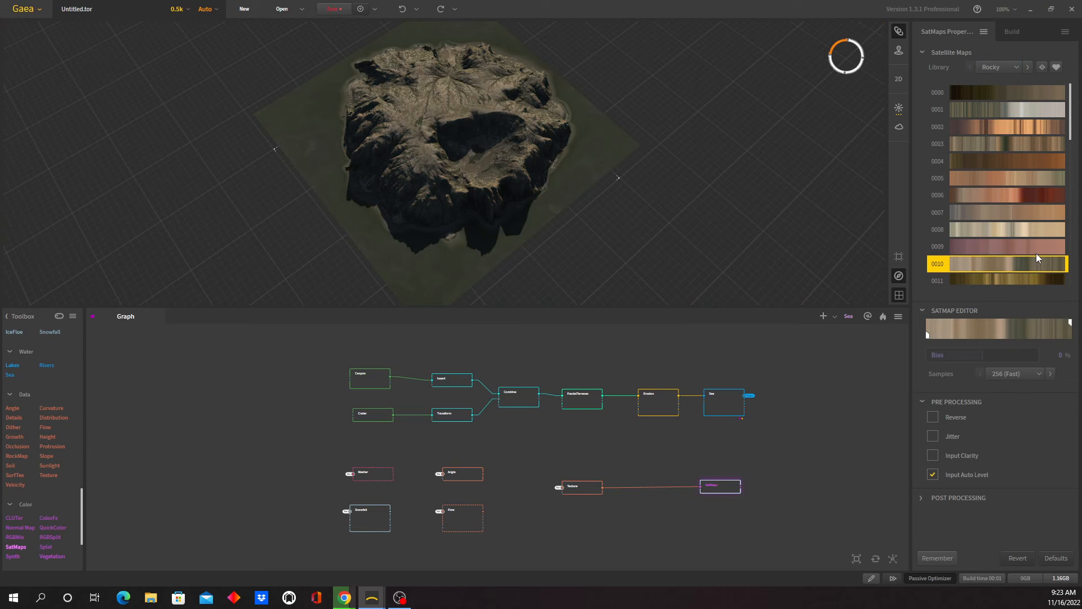
left_click(1026, 126)
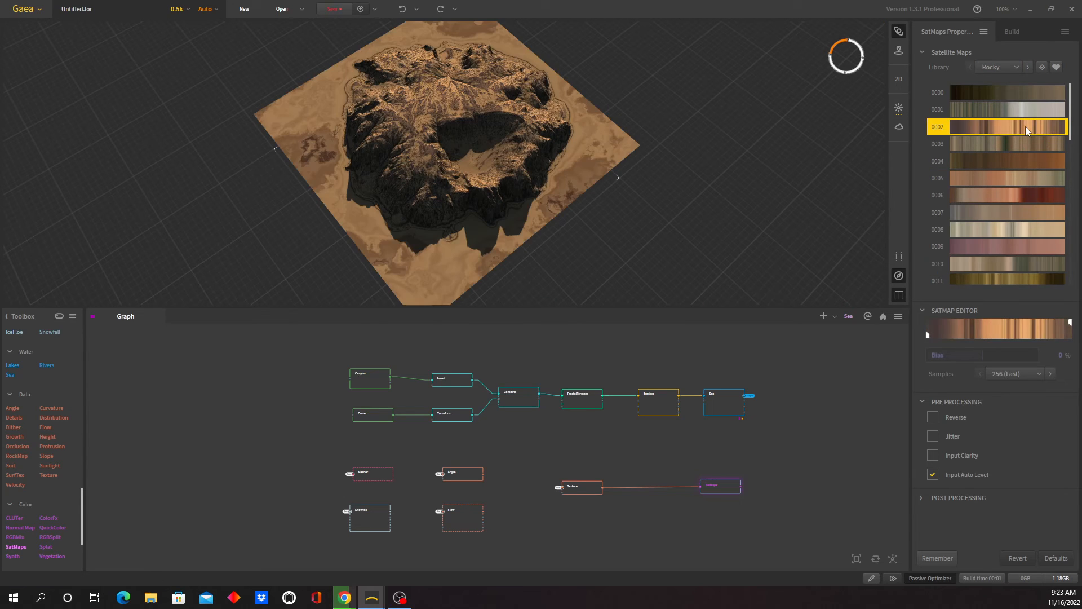
left_click(1046, 178)
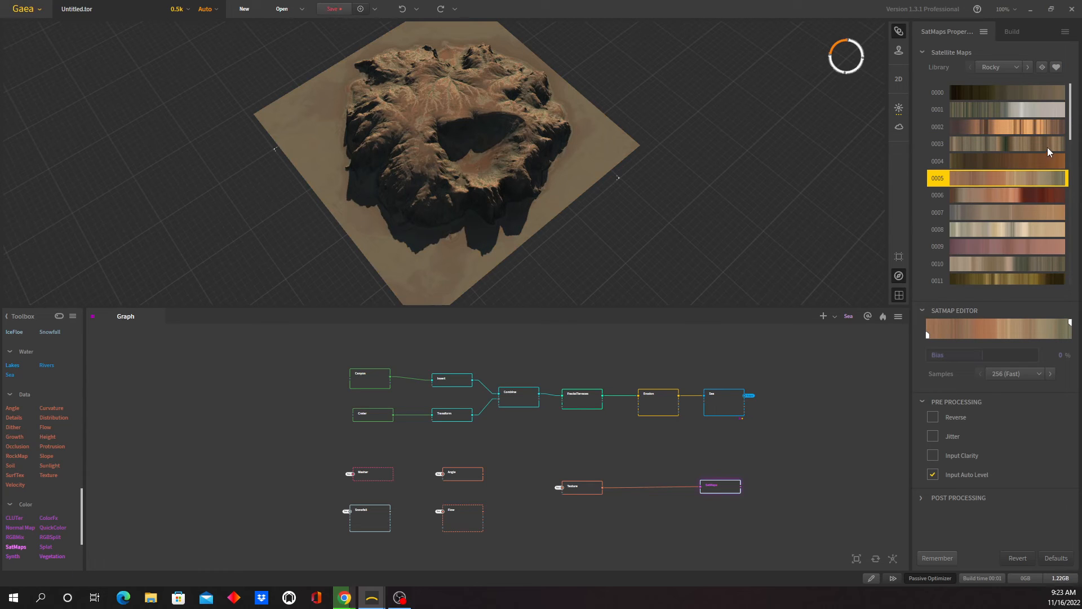
left_click(933, 417)
left_click(933, 417)
- Try satellite maps 0085, 0086 and 0084 from the Rocky library on the terrain, each with and without Reverse
left_click_drag(1071, 133, 1074, 154)
scroll(1074, 153, "up", 2)
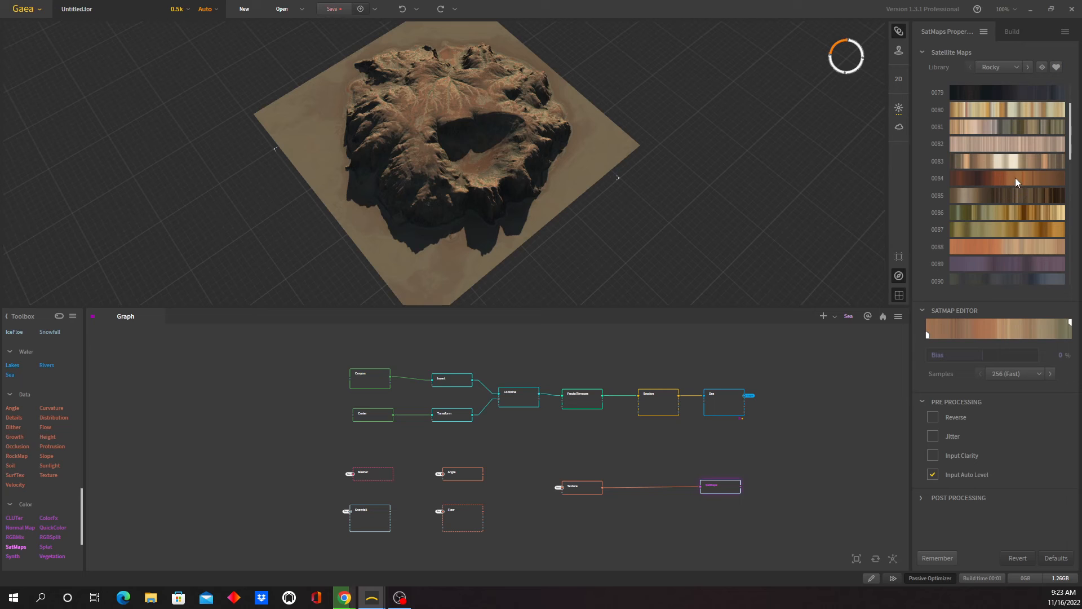
left_click(1011, 194)
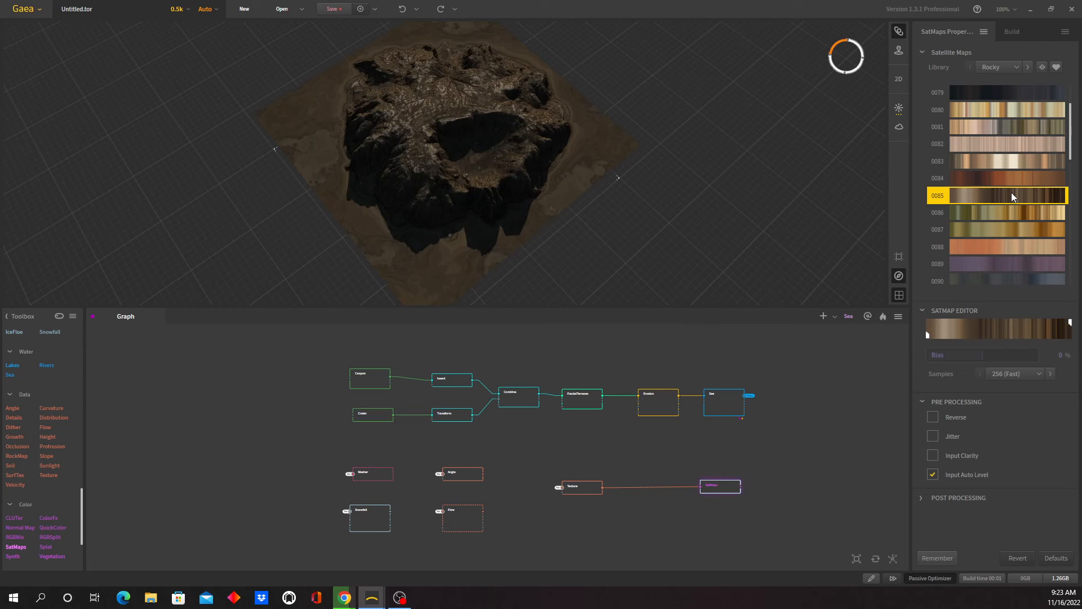
left_click(933, 417)
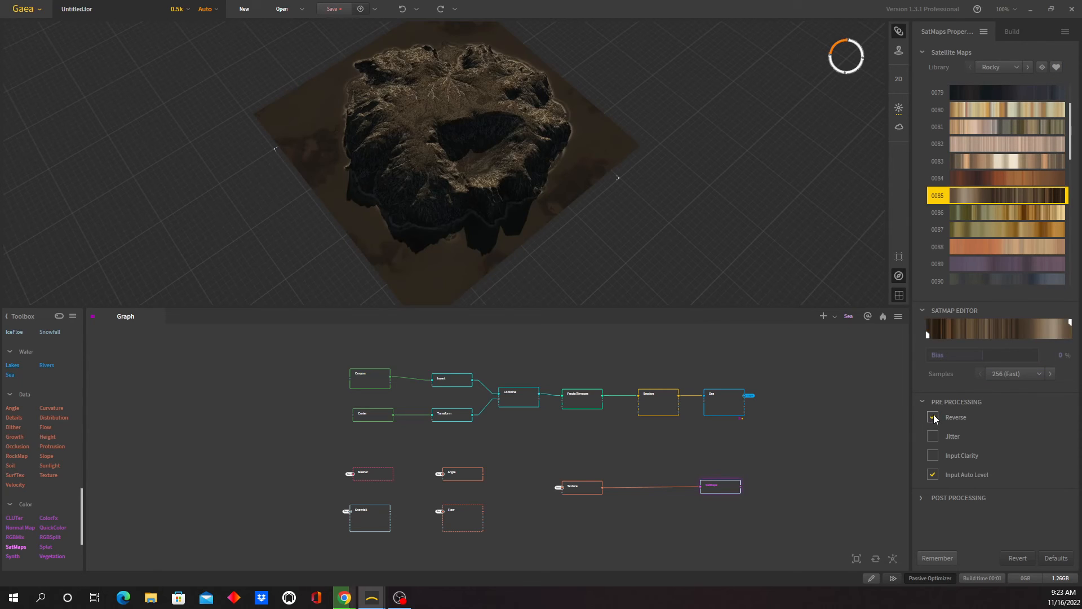
left_click(1027, 212)
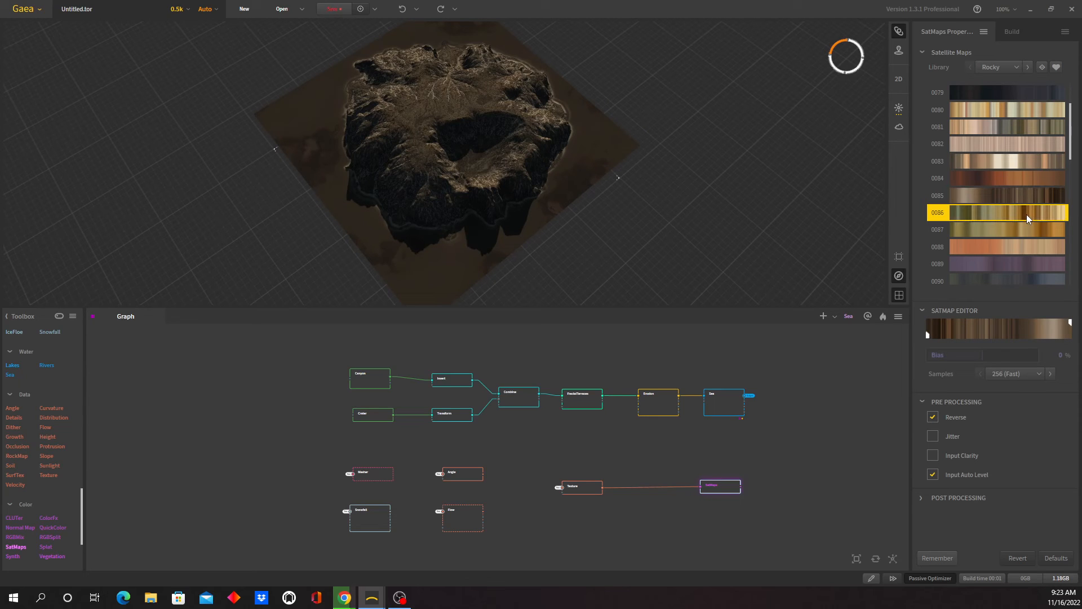
left_click(933, 417)
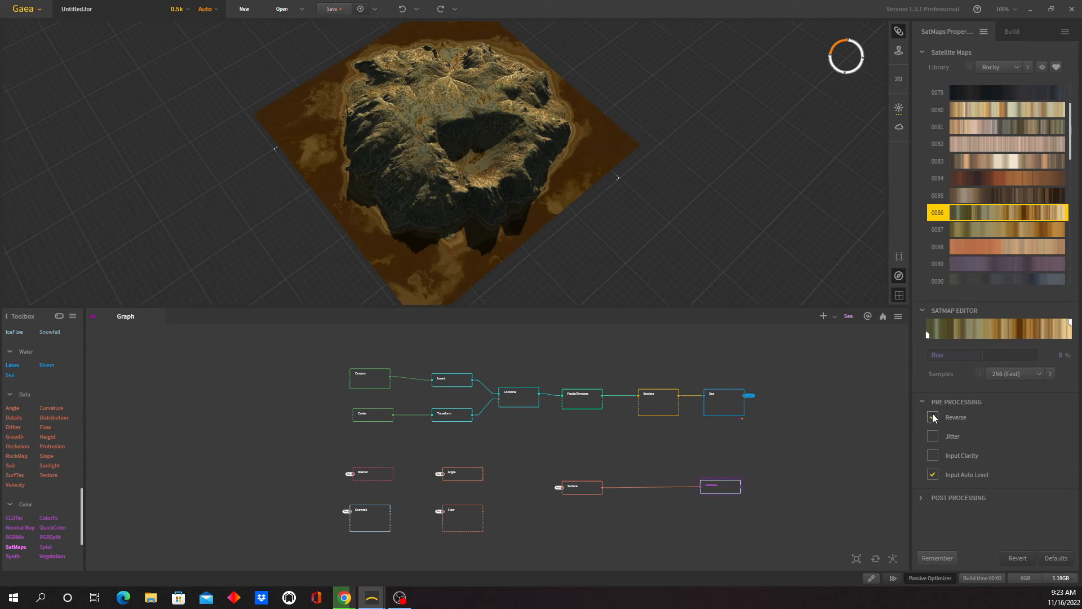
left_click(933, 417)
left_click(1012, 179)
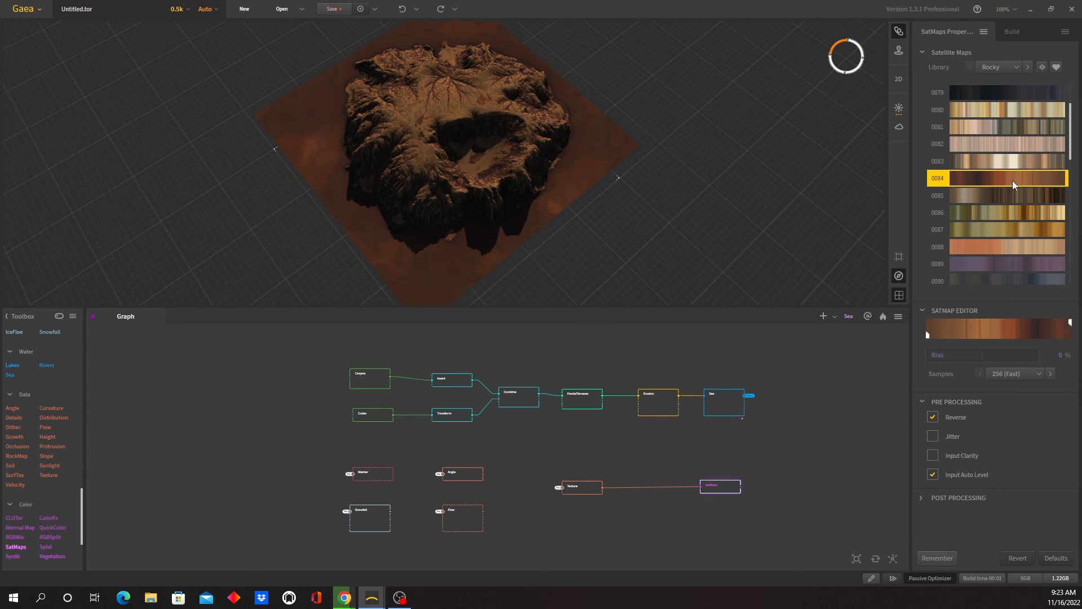
left_click(936, 417)
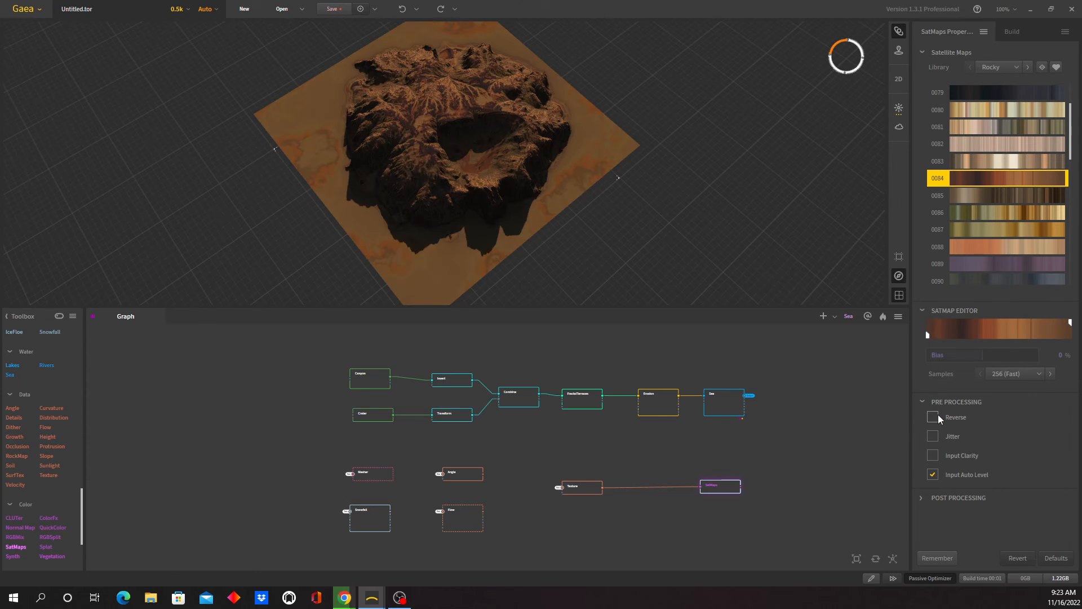
- Turn on Reverse for the SatMaps node and colour the terrain with satellite map 0118 from the Rocky library
left_click(933, 417)
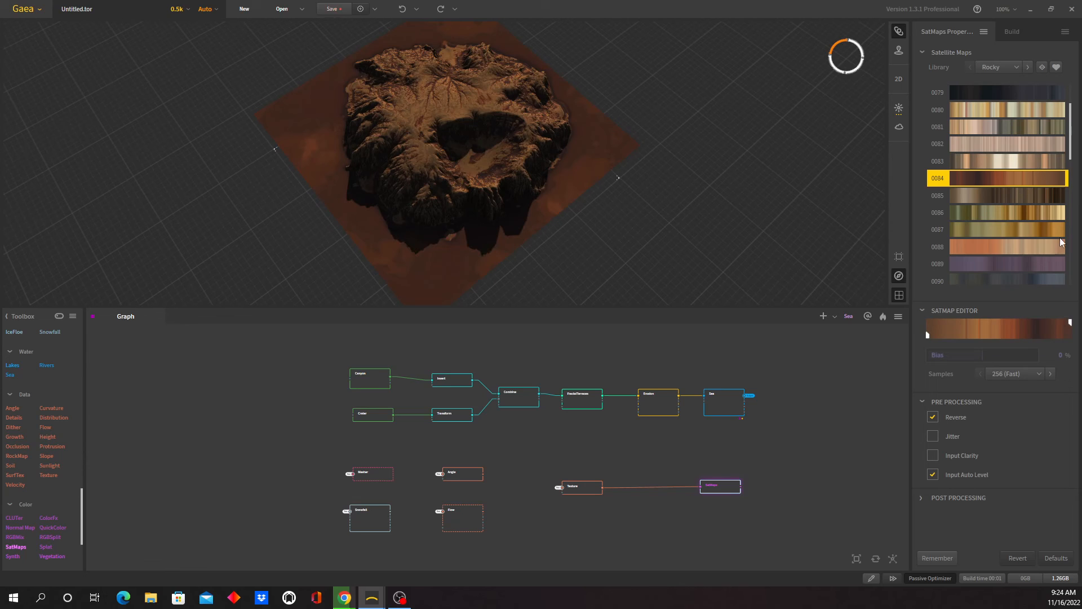
scroll(1073, 167, "down", 5)
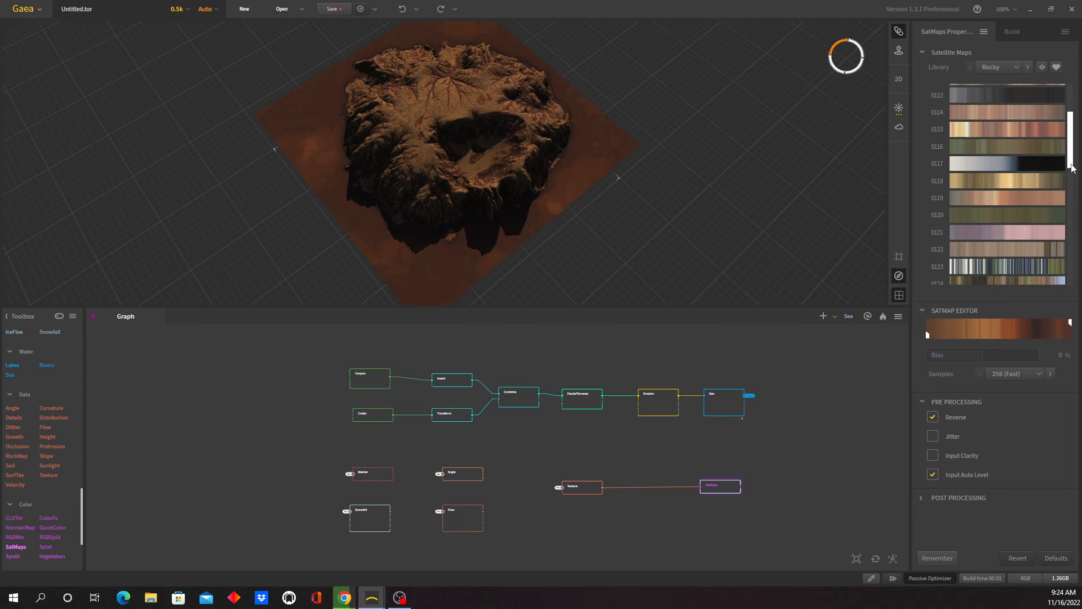
left_click(1025, 180)
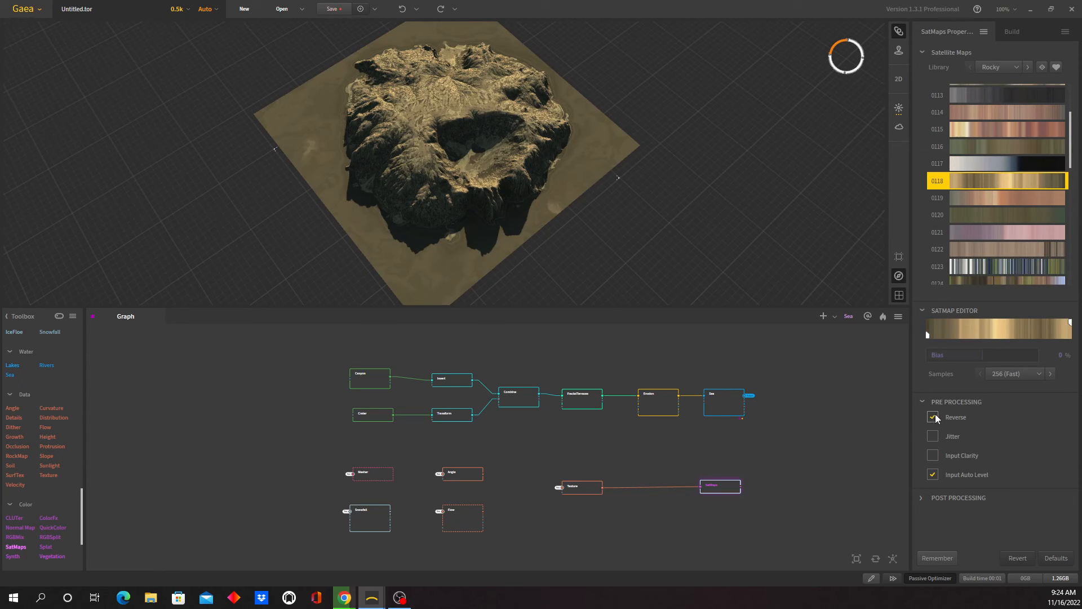
left_click_drag(503, 178, 551, 218)
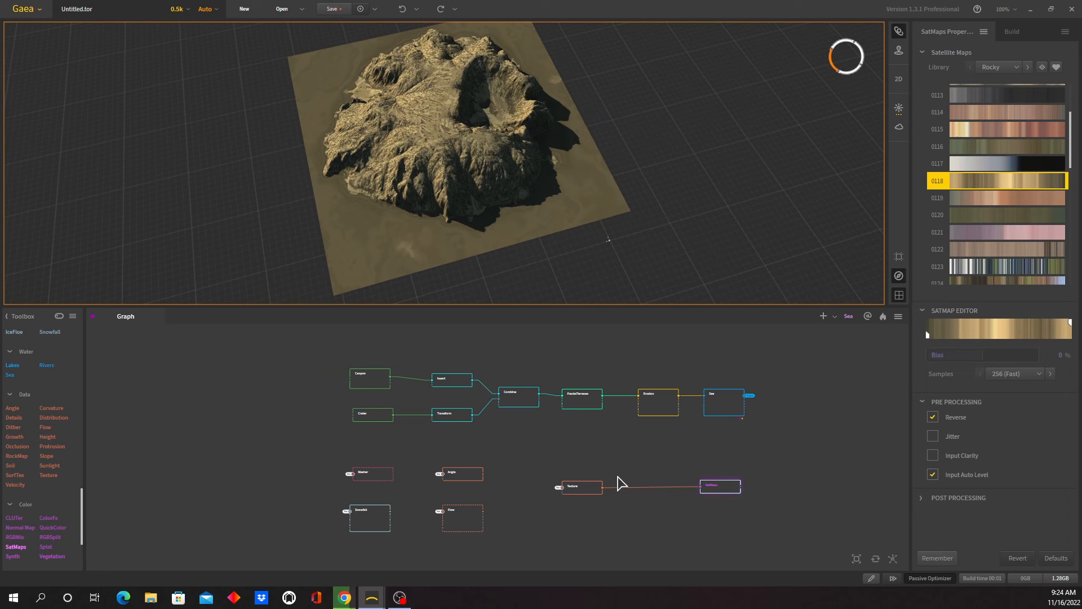
- Mark the Texture and SatMaps nodes for export
left_click(652, 498)
right_click(586, 491)
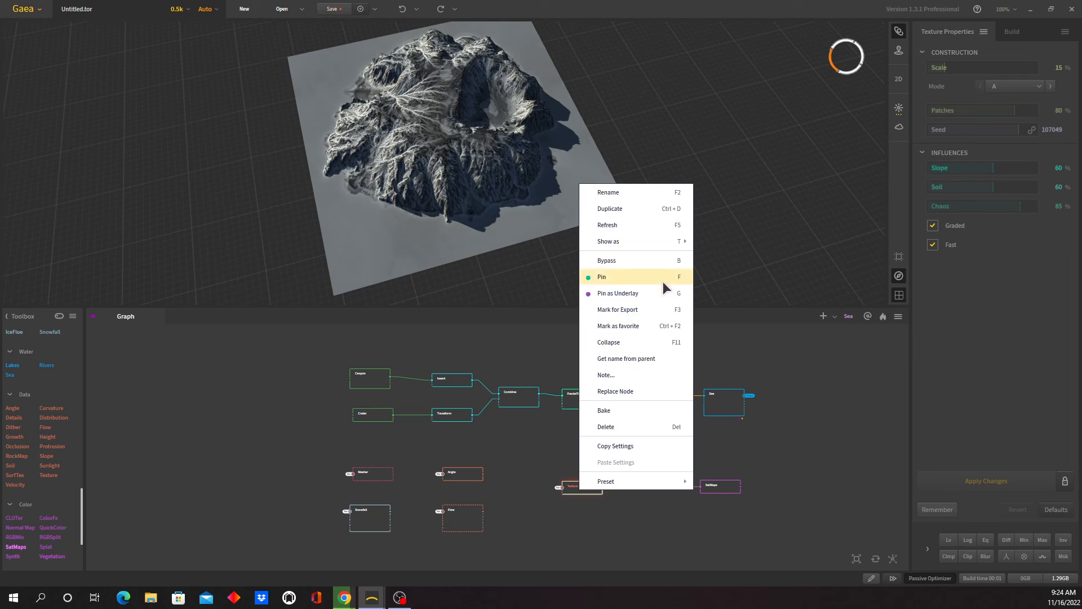
left_click(657, 310)
right_click(715, 490)
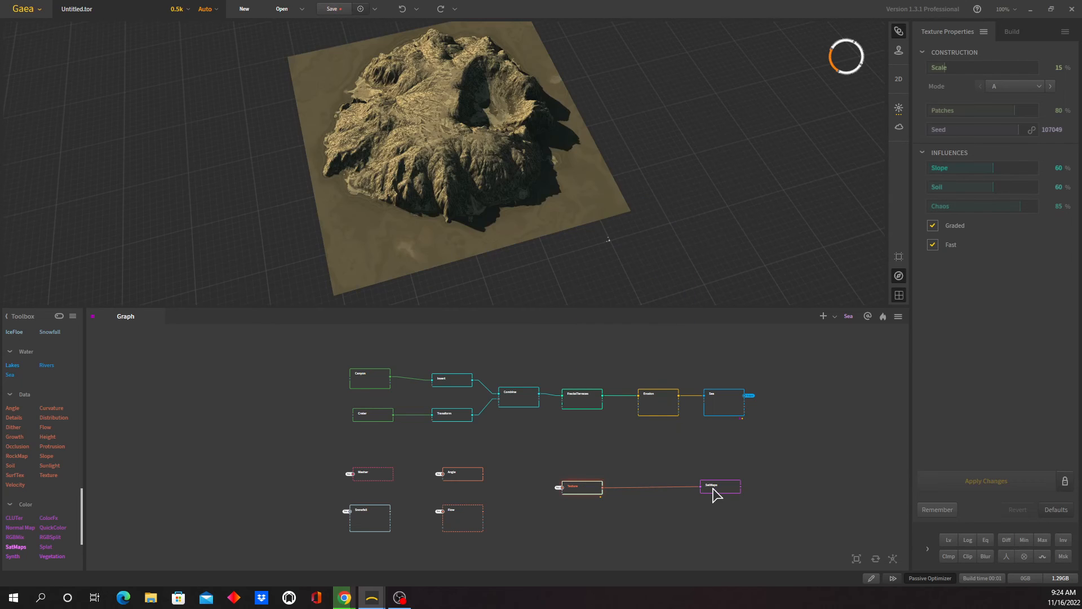
left_click(780, 309)
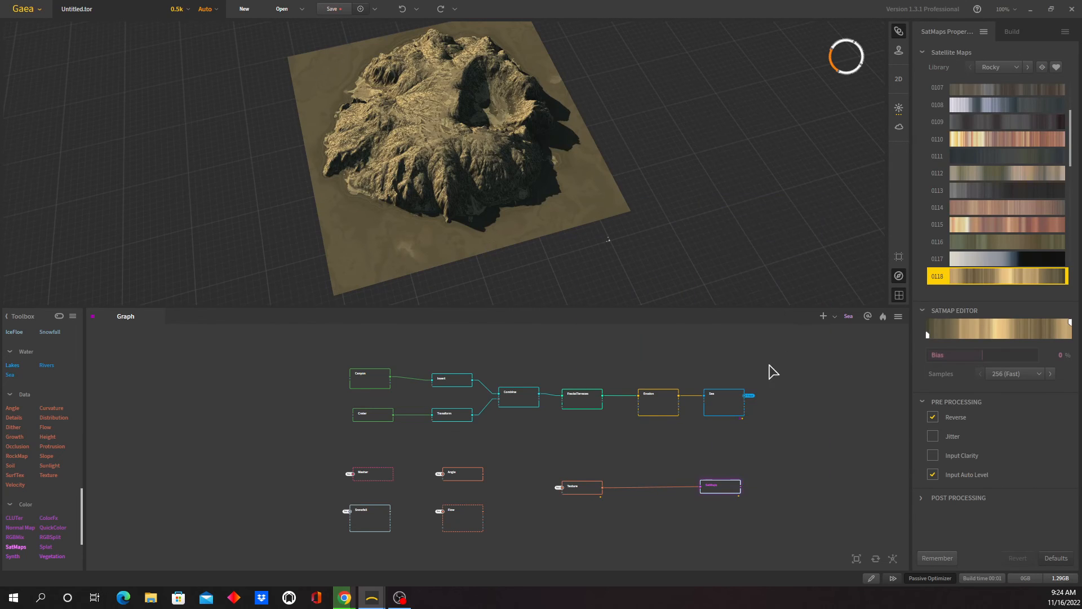
- Mark the Angle and Flow nodes for export
left_click(461, 477)
right_click(461, 479)
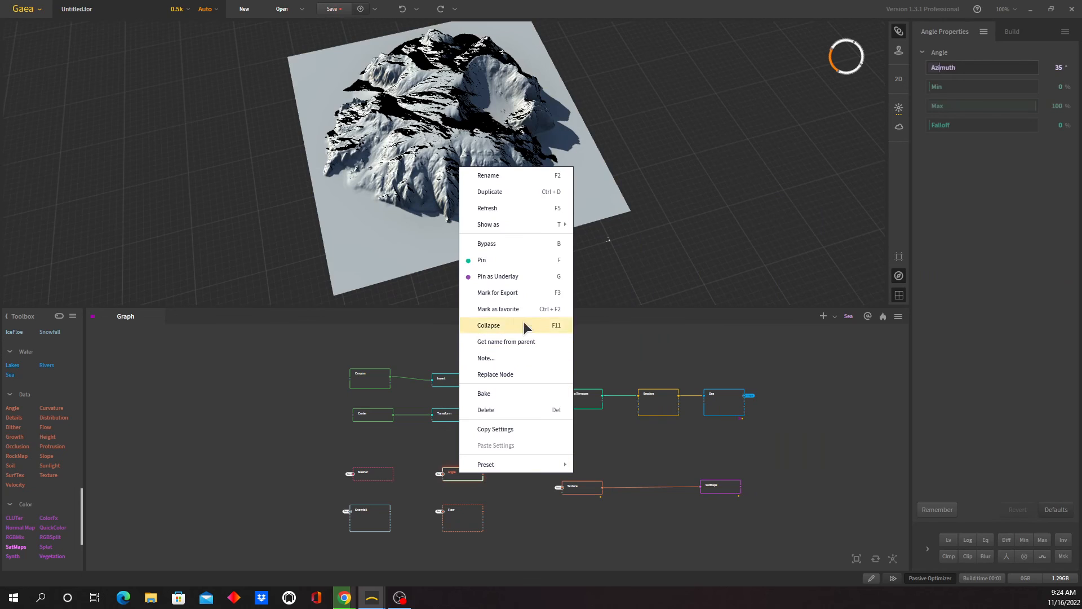
left_click(491, 295)
right_click(475, 518)
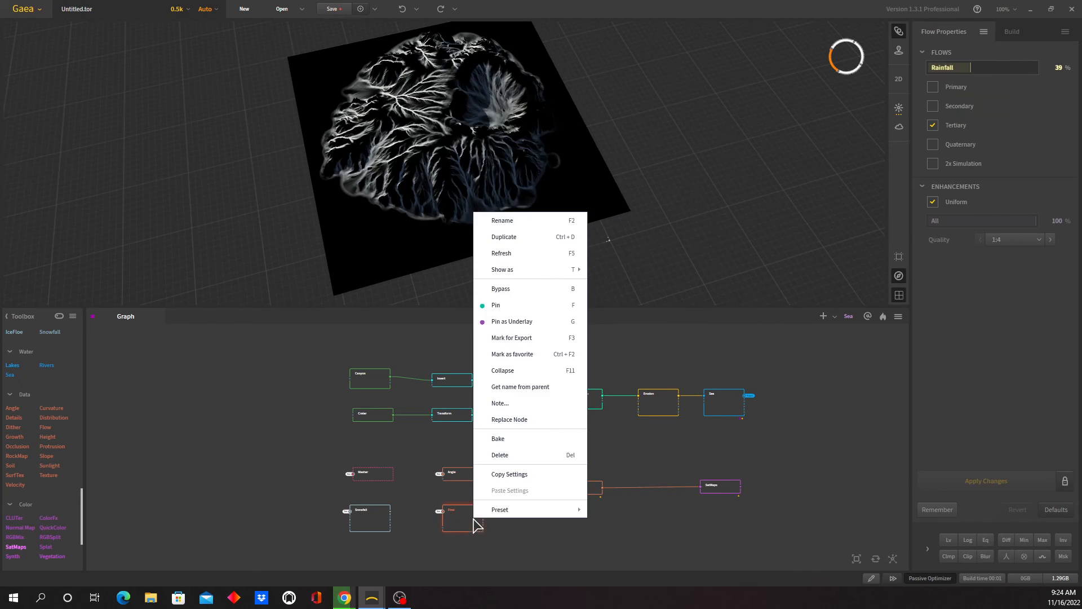
left_click(543, 339)
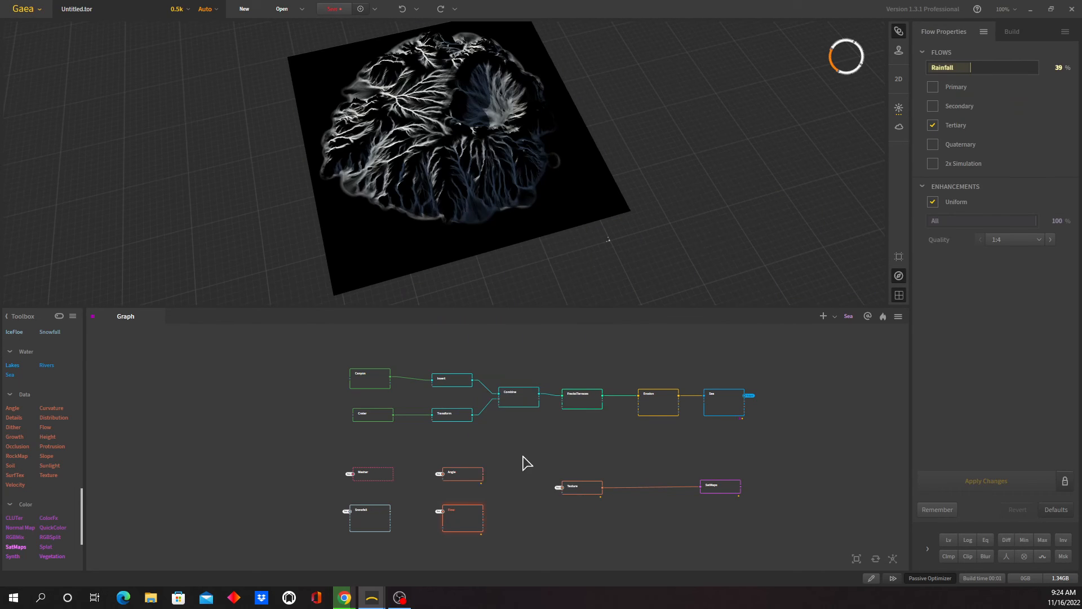
- Mark the Mesher and Snowfall nodes for export
right_click(375, 475)
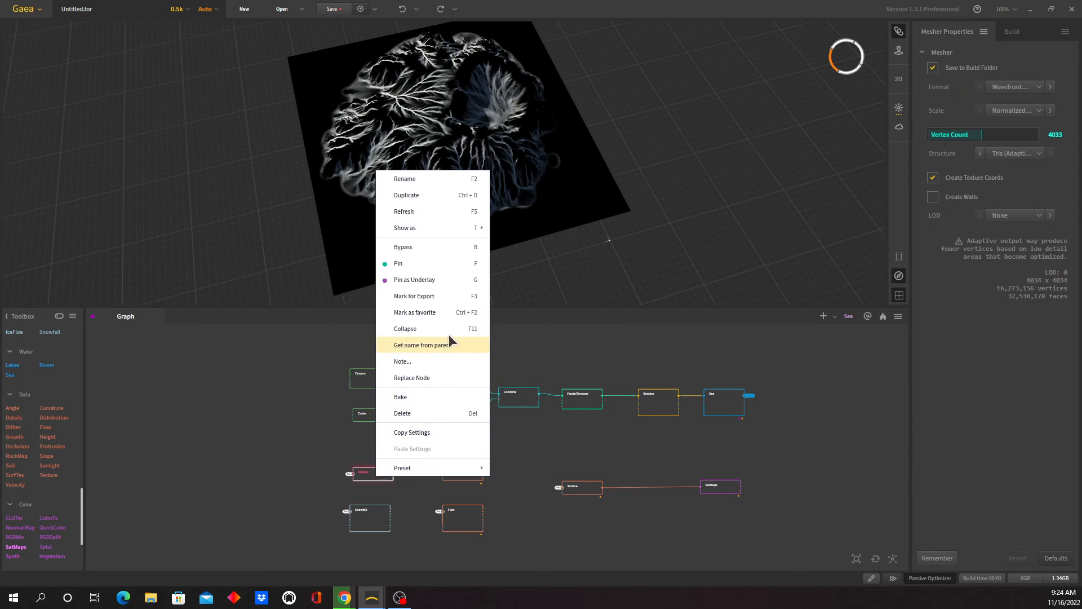
left_click(452, 296)
right_click(370, 528)
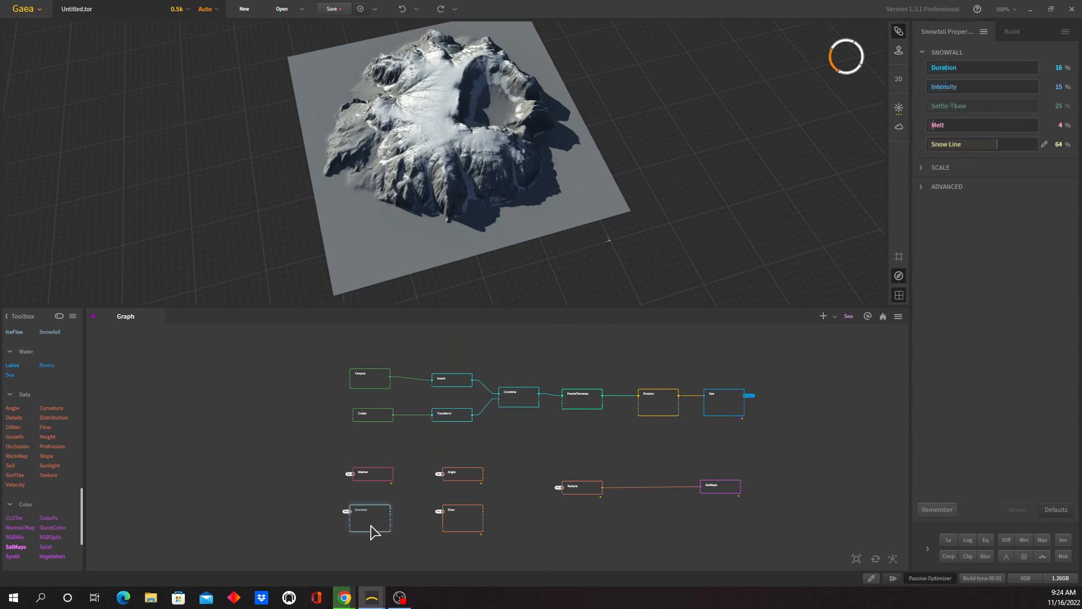
left_click(438, 344)
- Set the build resolution to the Unreal size 4033
left_click(1017, 32)
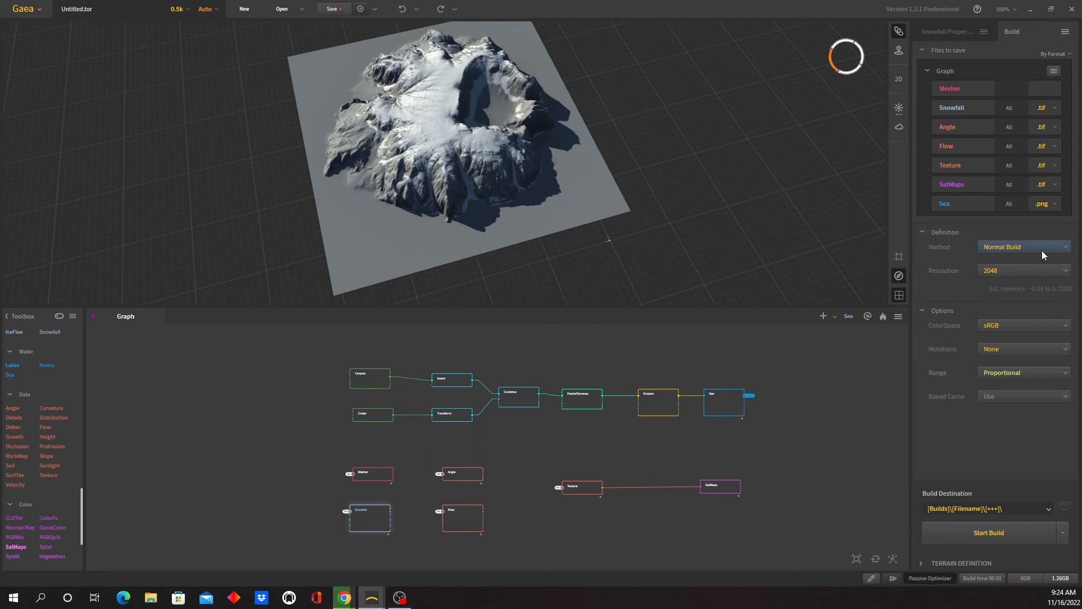
left_click(1068, 273)
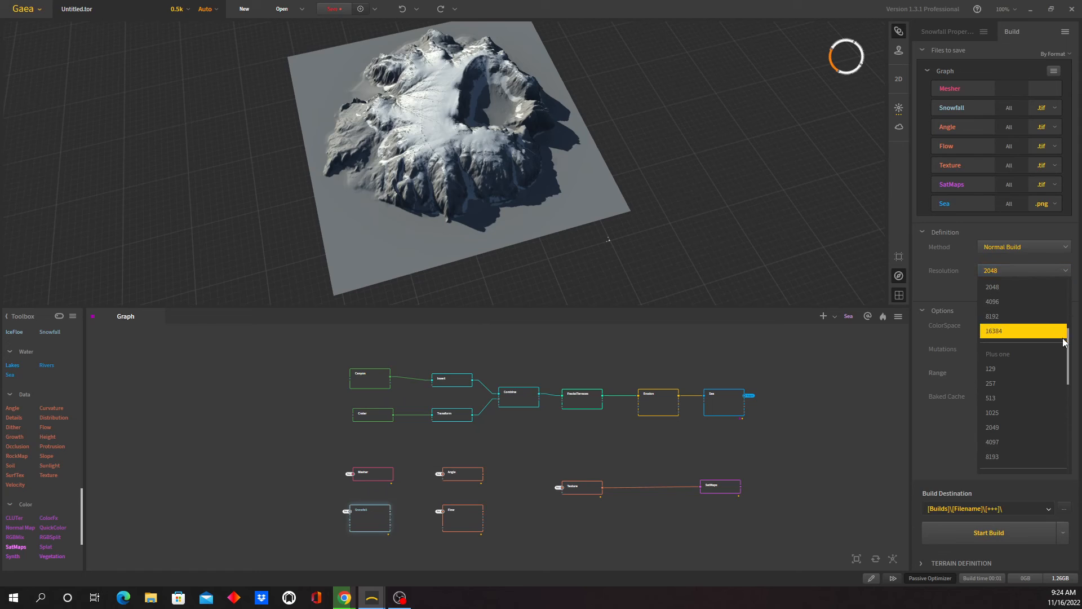
scroll(1061, 352, "down", 3)
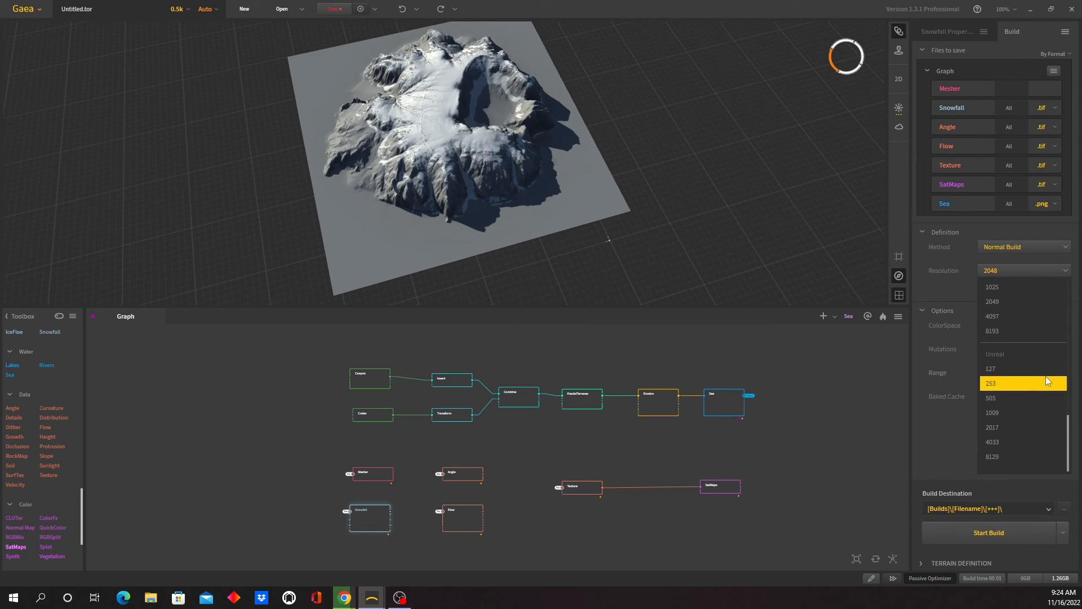
left_click(1046, 440)
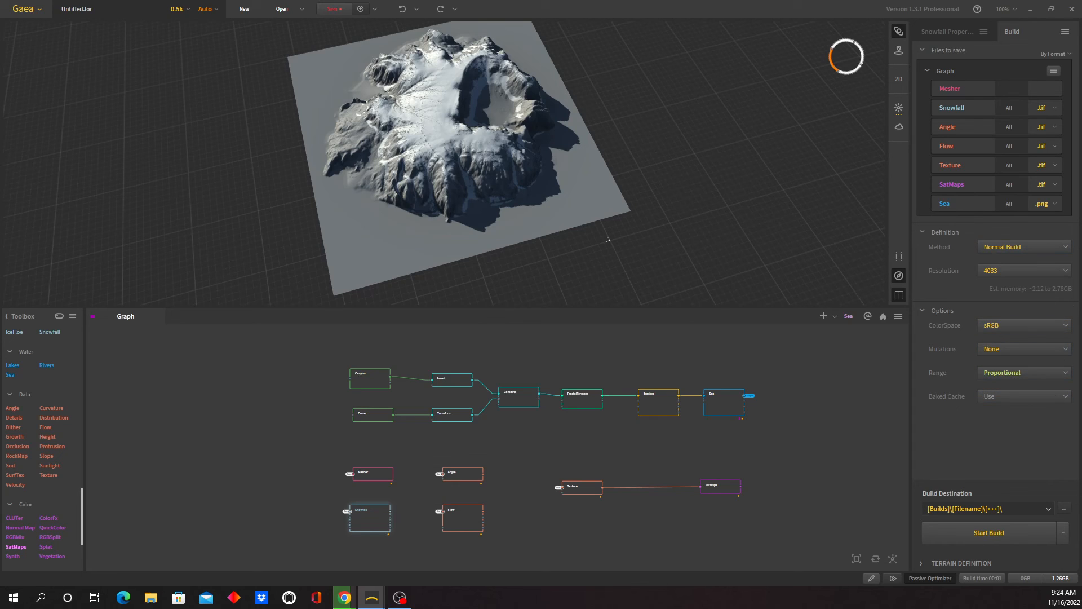
- Set the export file format of the SatMaps and Texture outputs to .png in the build's file list
left_click(1055, 204)
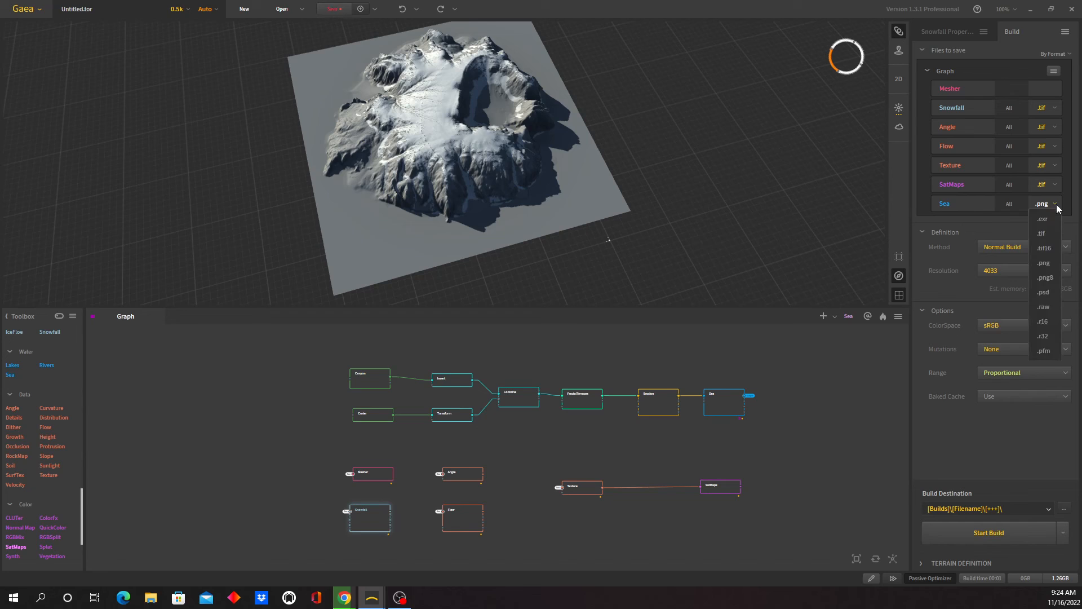
left_click(1055, 187)
left_click(1055, 187)
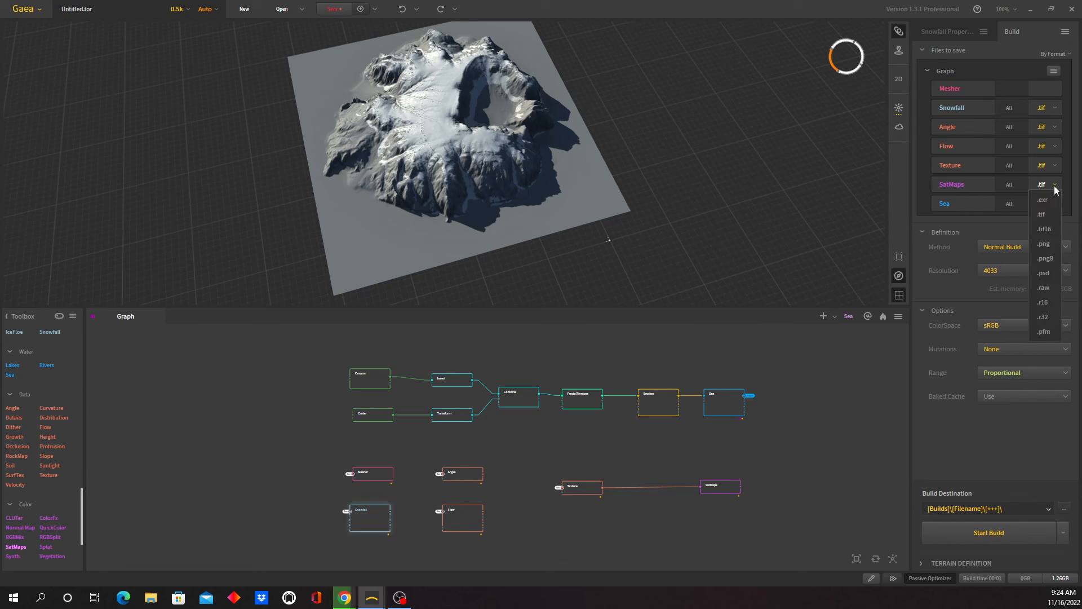
left_click(1044, 243)
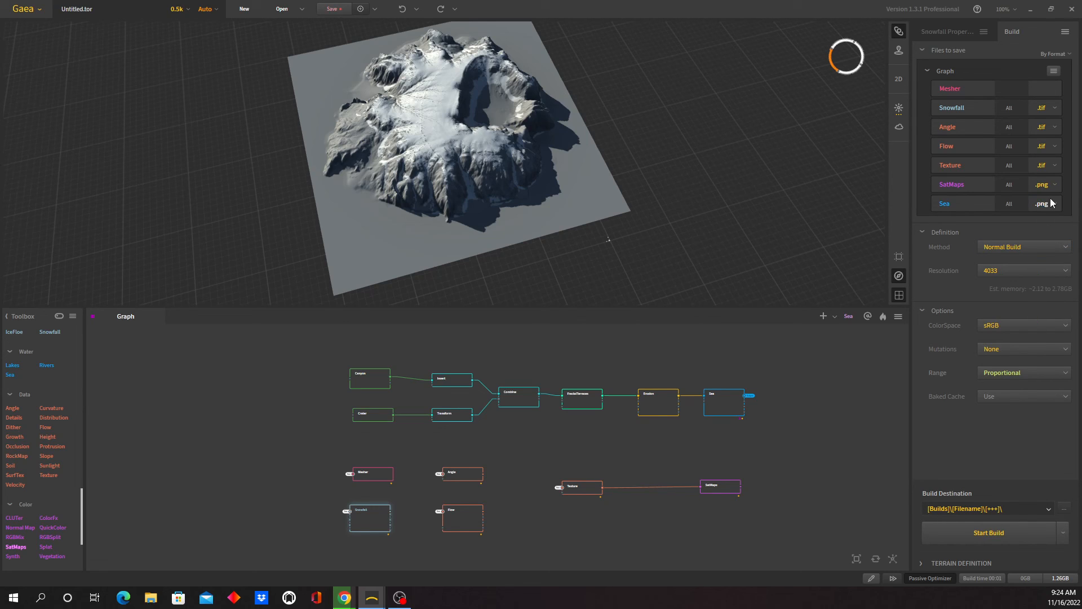
left_click(1054, 165)
left_click(1057, 226)
- Switch the Flow, Angle and Snowfall outputs to the .png export format
left_click(1054, 147)
left_click(1055, 206)
left_click(1055, 127)
left_click(1052, 185)
left_click(1055, 107)
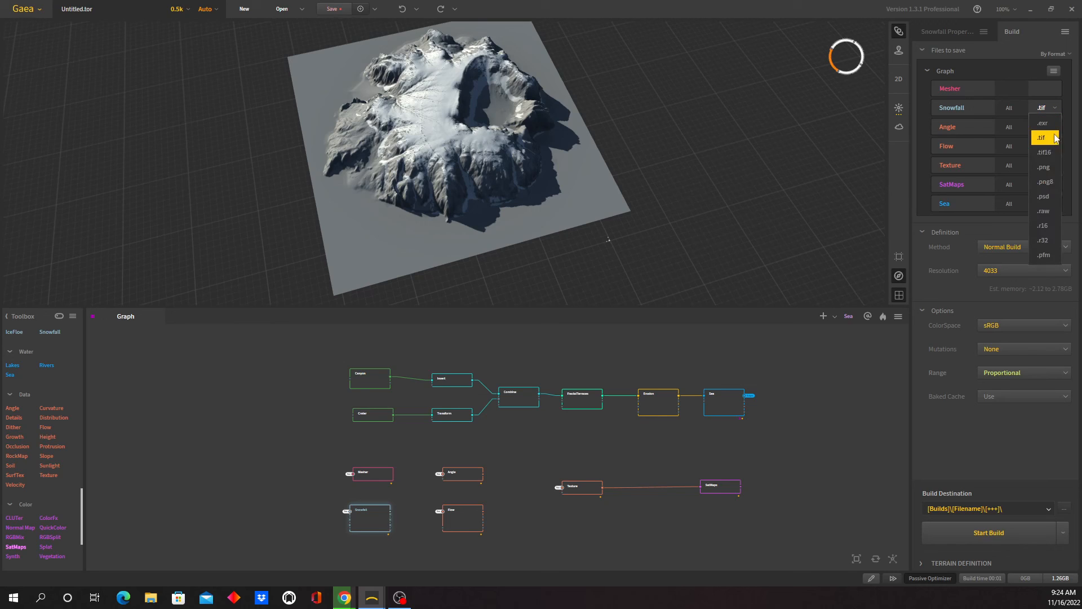
left_click(1051, 167)
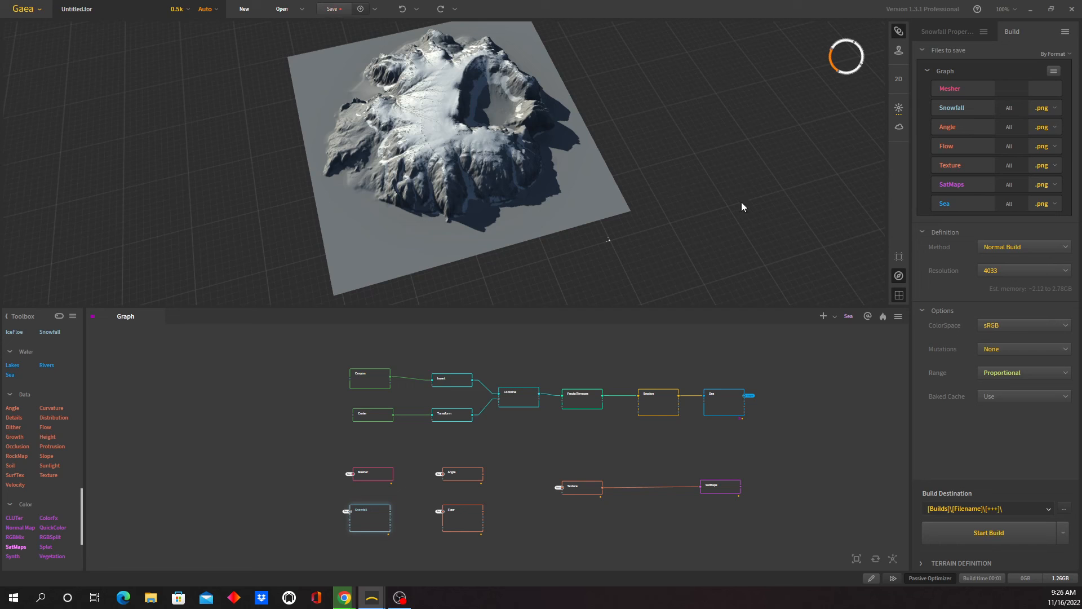
left_click_drag(659, 225, 646, 249)
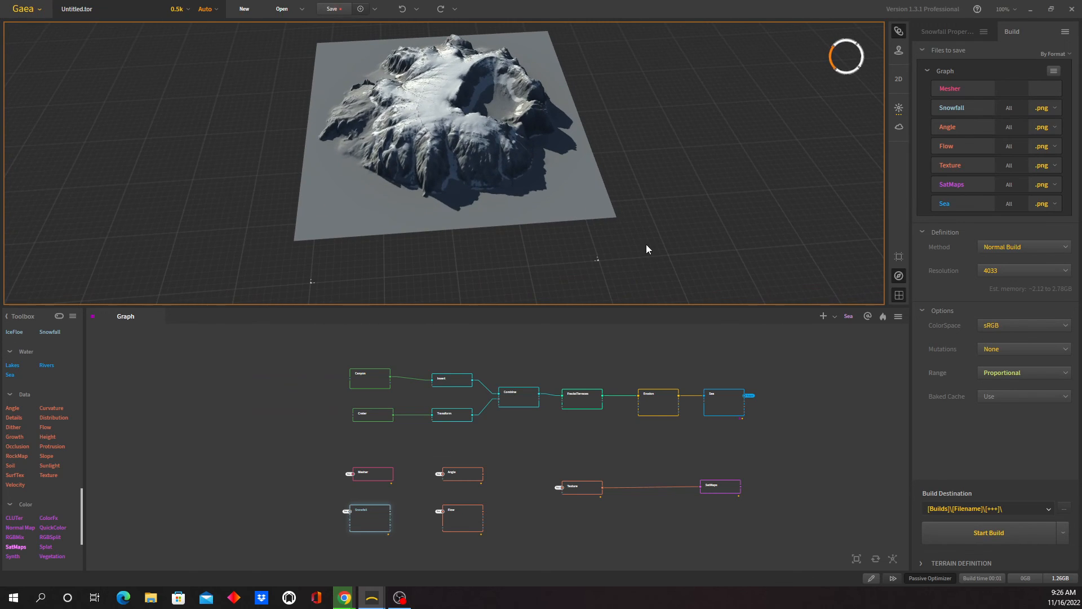